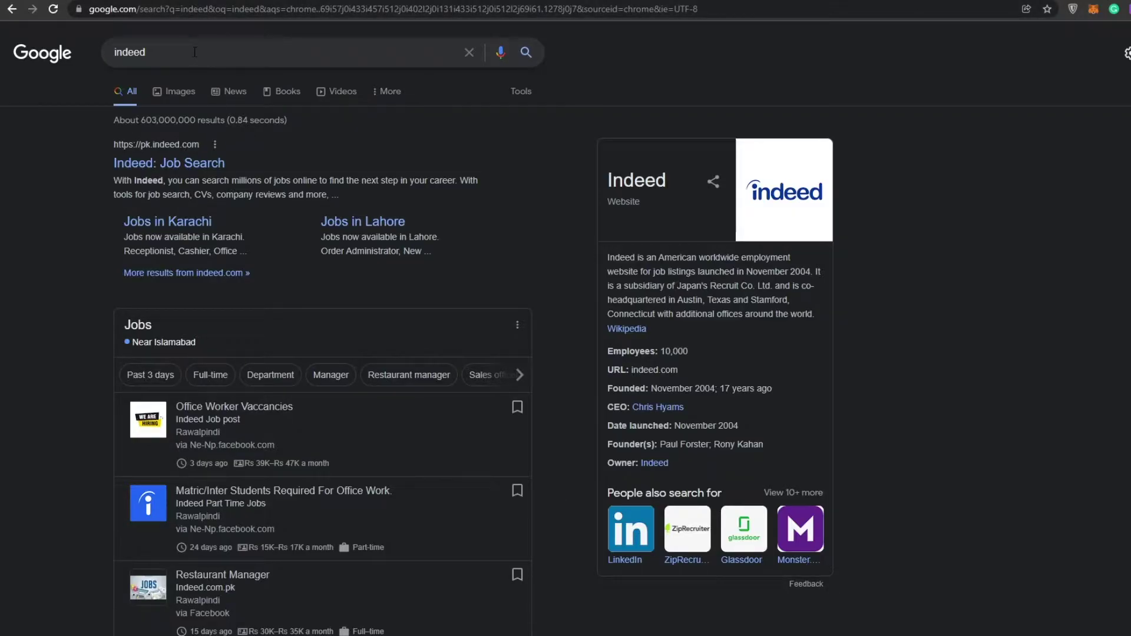
Go to indeed.com and dismiss the Google sign-in prompt
click(235, 10)
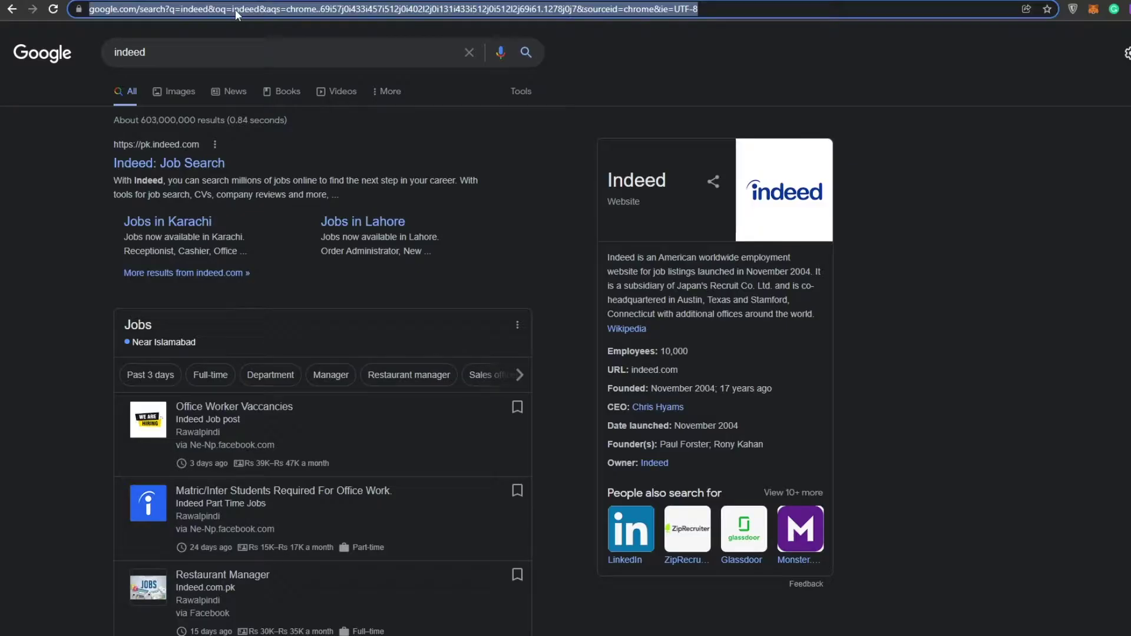
text(ind)
key(Return)
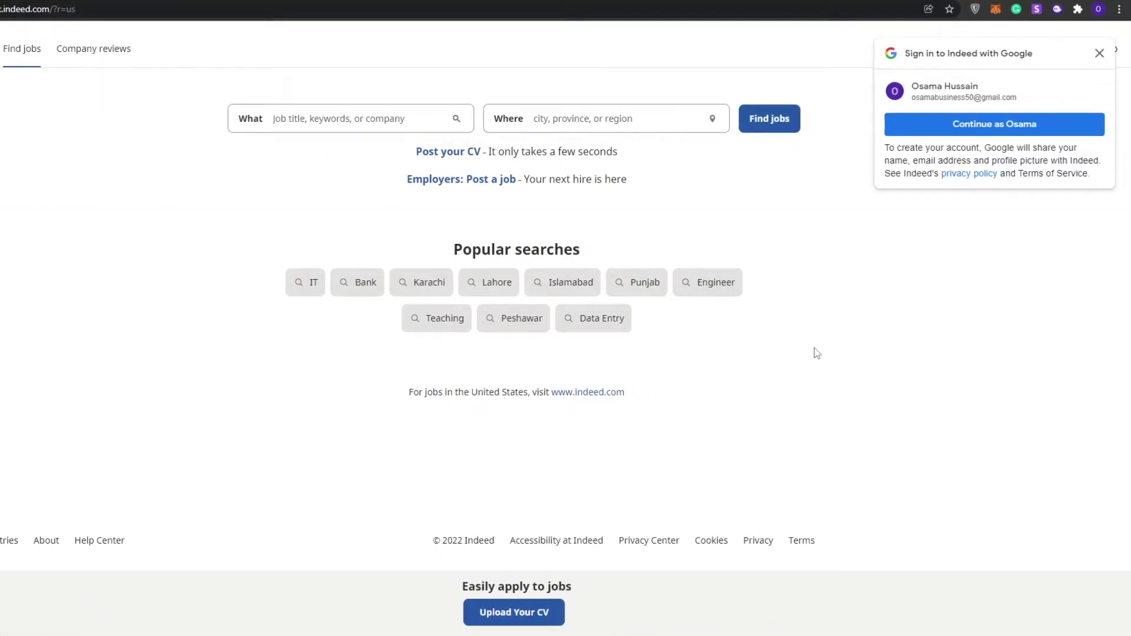
click(1099, 53)
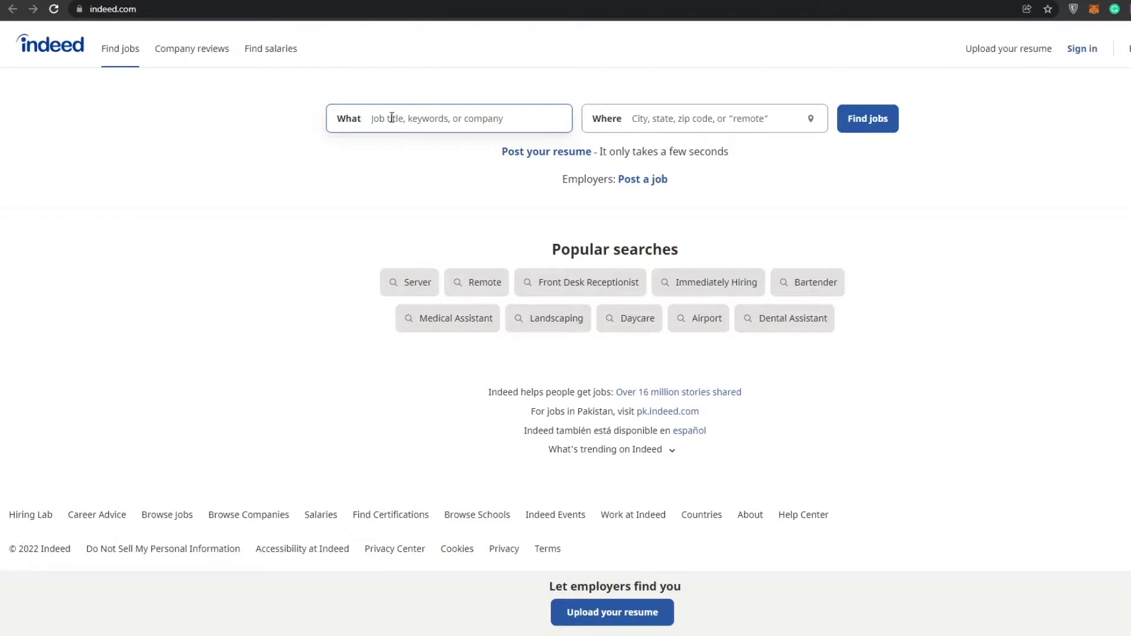
Browse Indeed's Company reviews and Find salaries pages
click(496, 122)
click(269, 120)
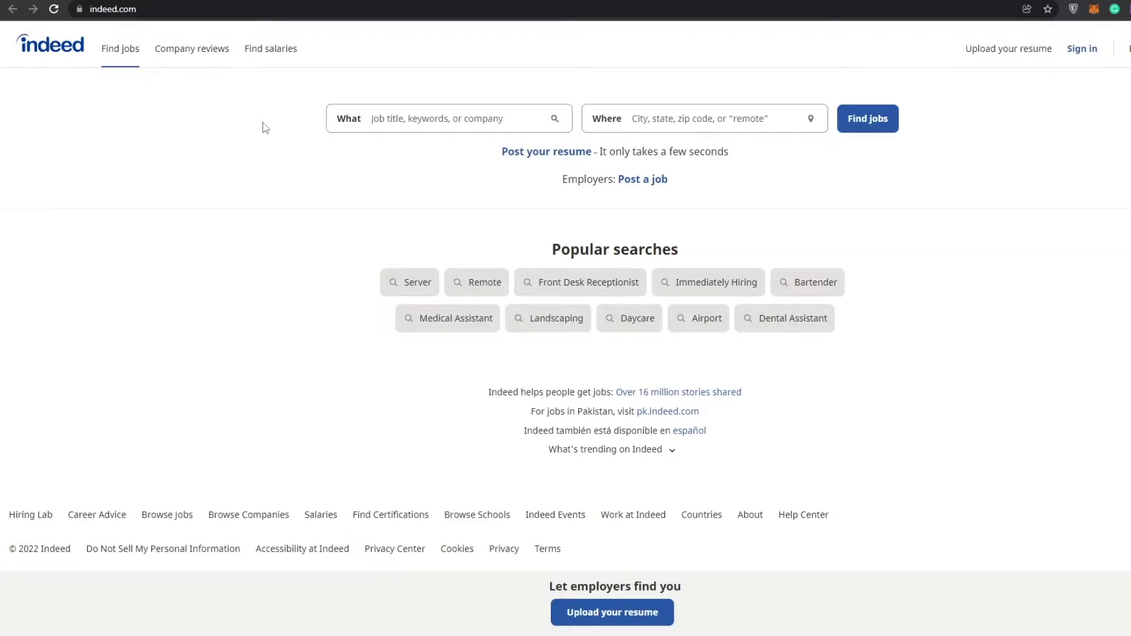
click(186, 53)
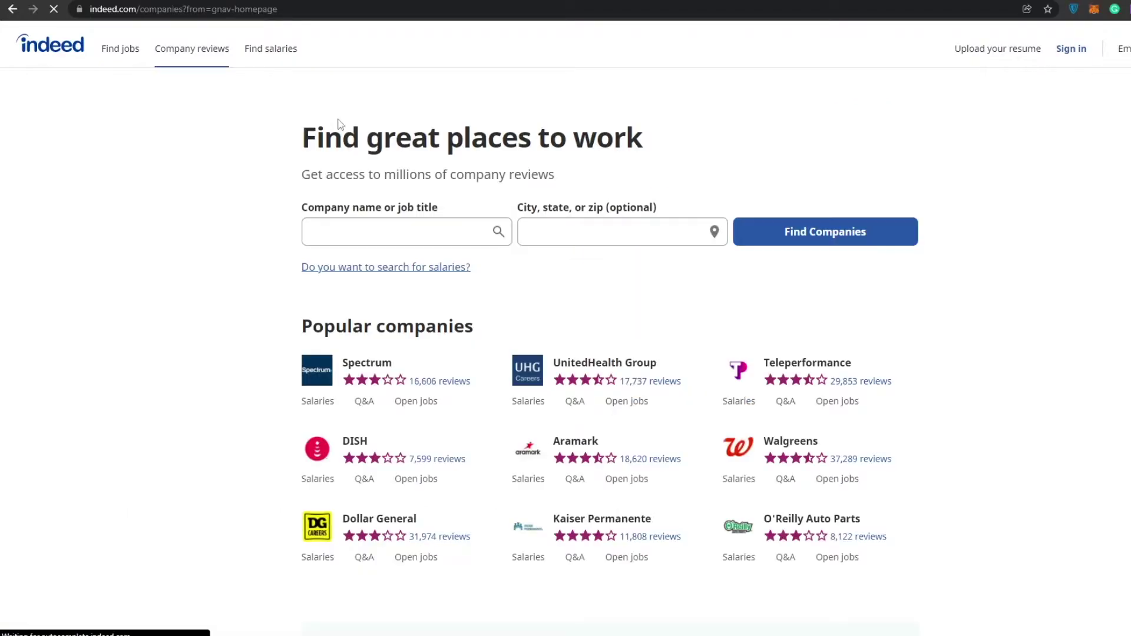
click(270, 56)
scroll(109, 283, down, 2)
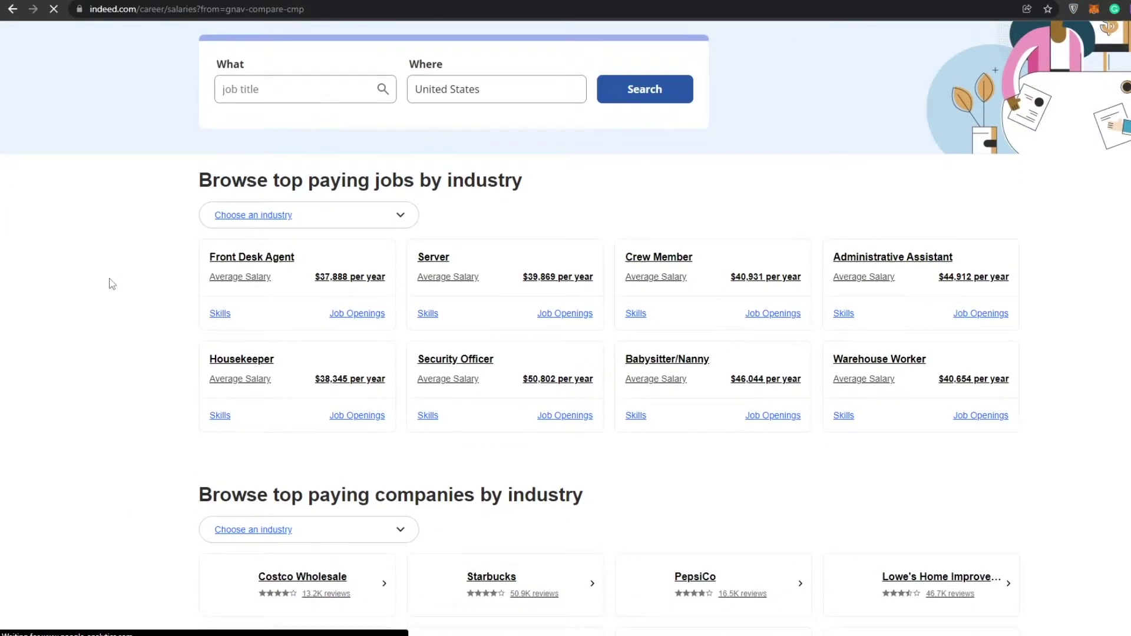
scroll(121, 311, up, 2)
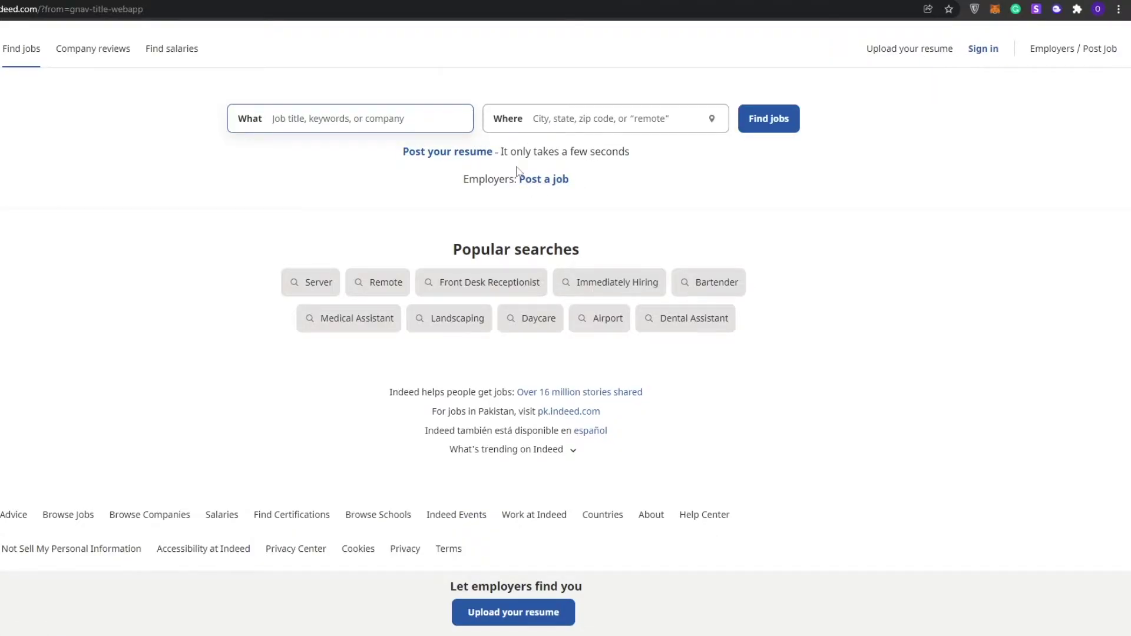
Open the 'Employers: Post a job' hiring page and look over it
click(537, 191)
scroll(333, 258, down, 3)
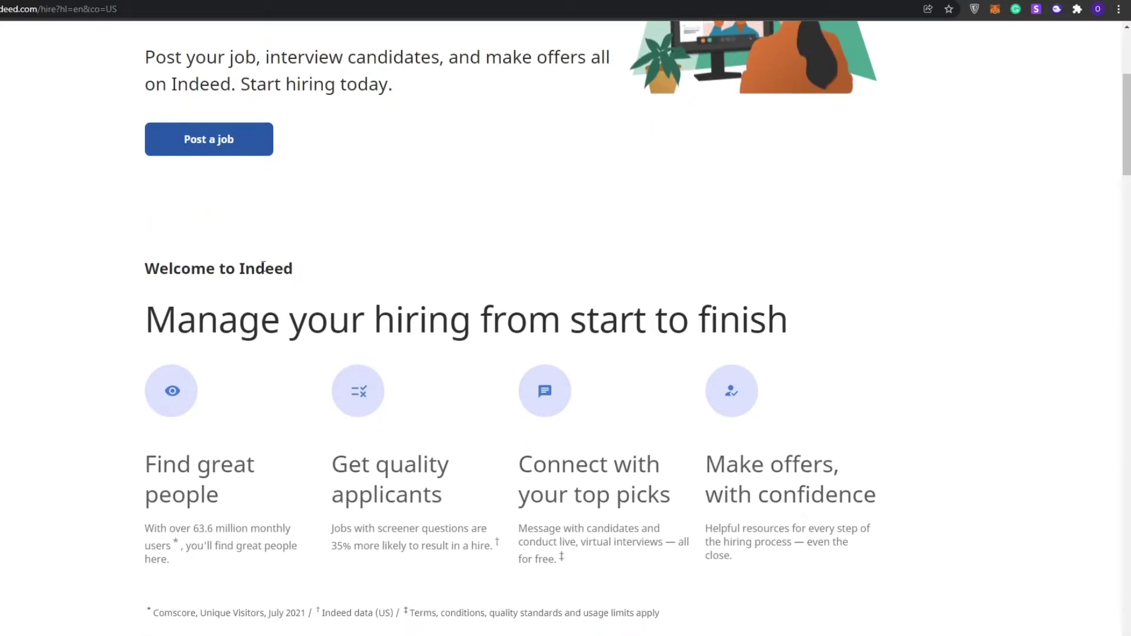
scroll(263, 266, down, 15)
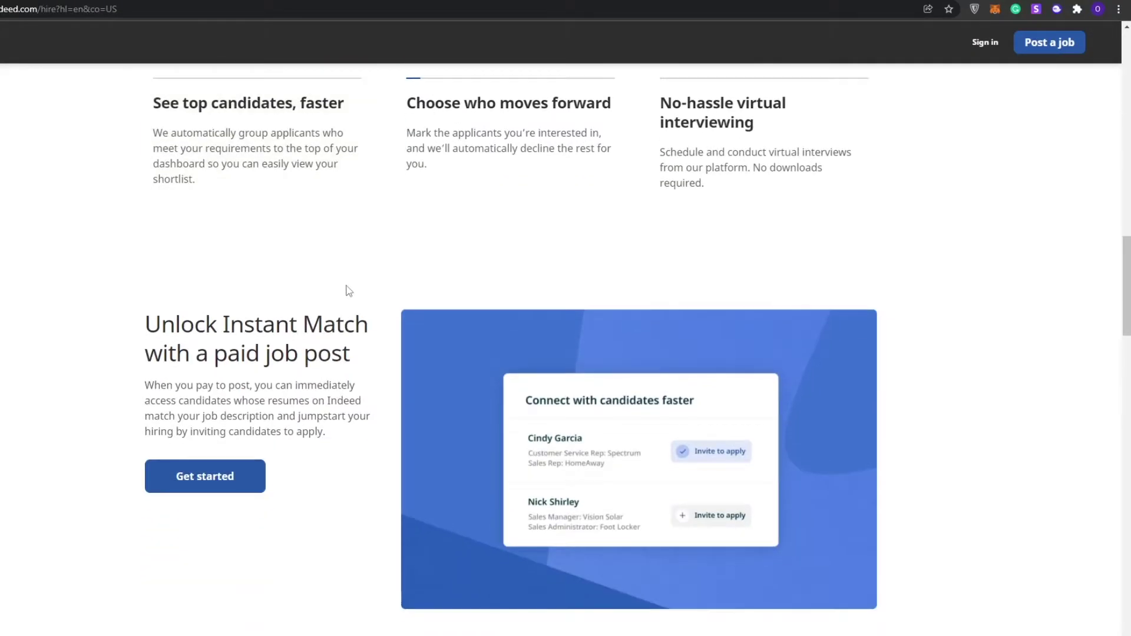
scroll(354, 292, down, 3)
scroll(356, 295, up, 12)
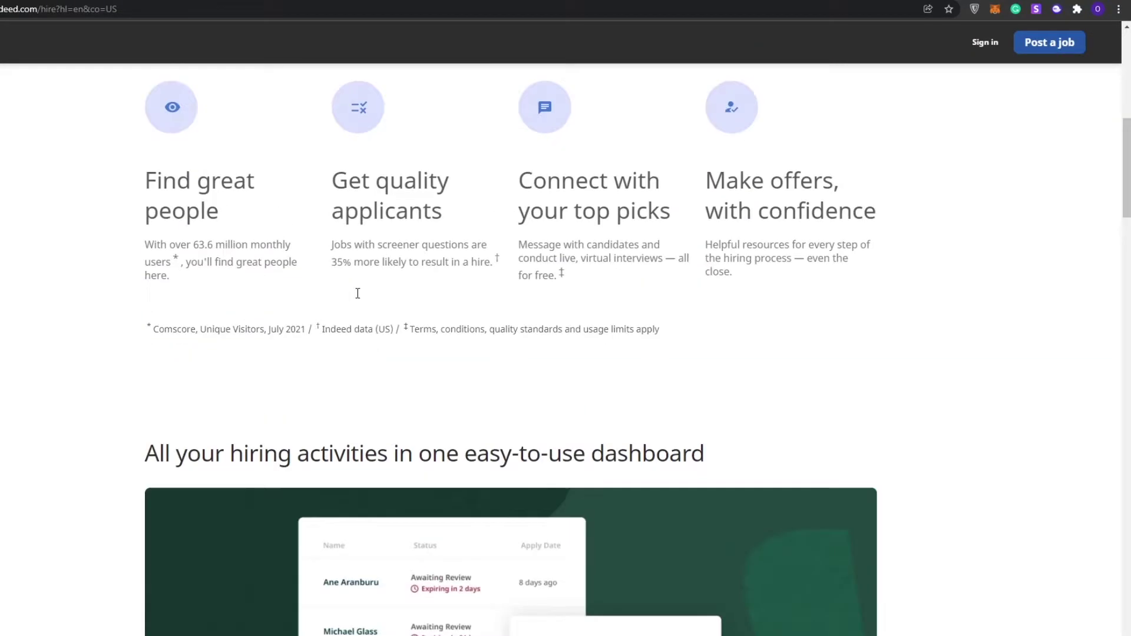
scroll(357, 295, up, 9)
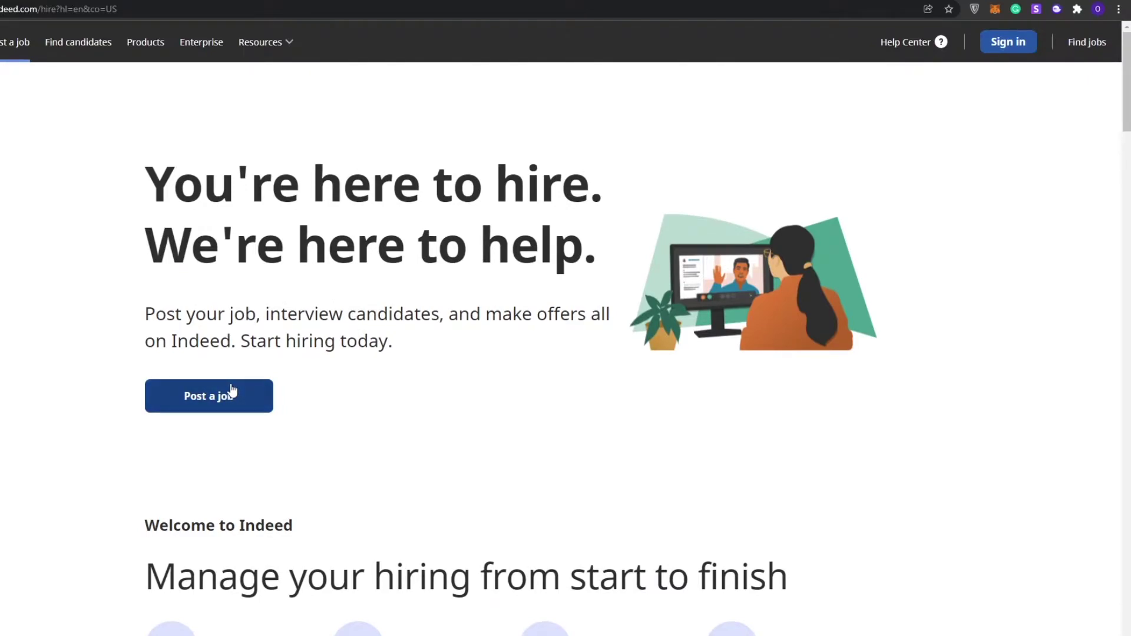
Start posting a job with company name 'Contiuum' and the saved account email
click(231, 403)
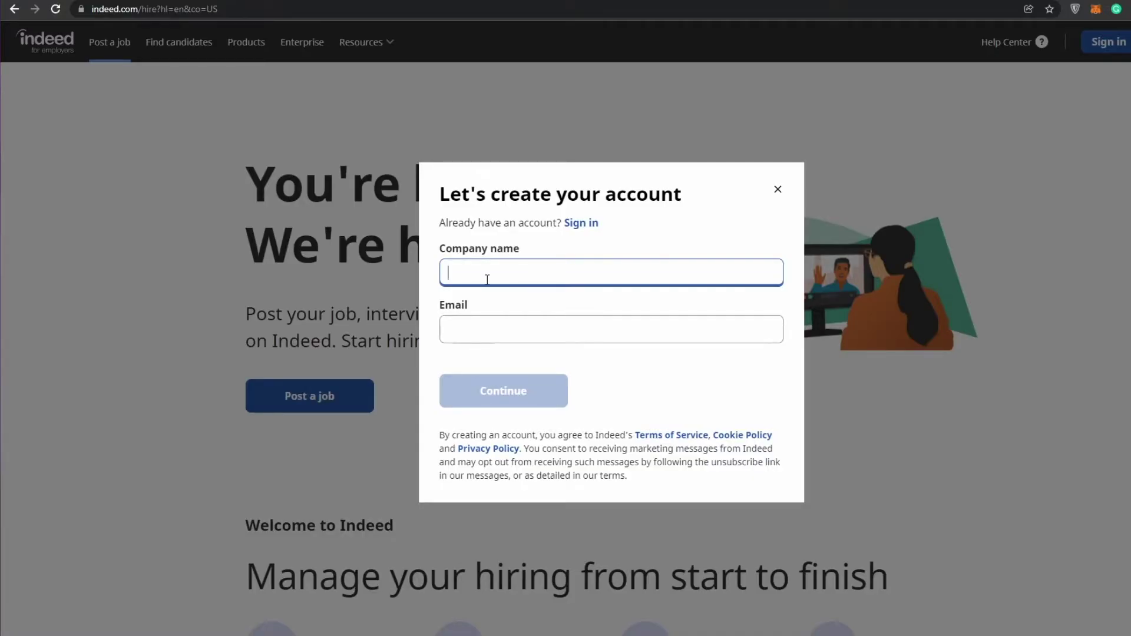
text(Contiuum)
click(500, 318)
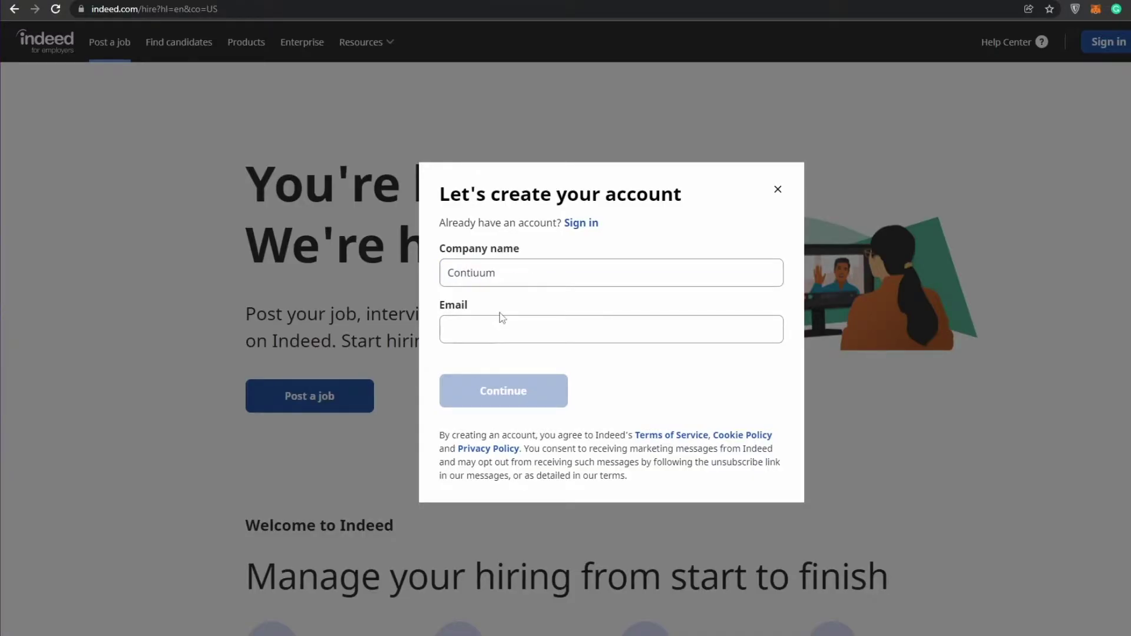
click(510, 353)
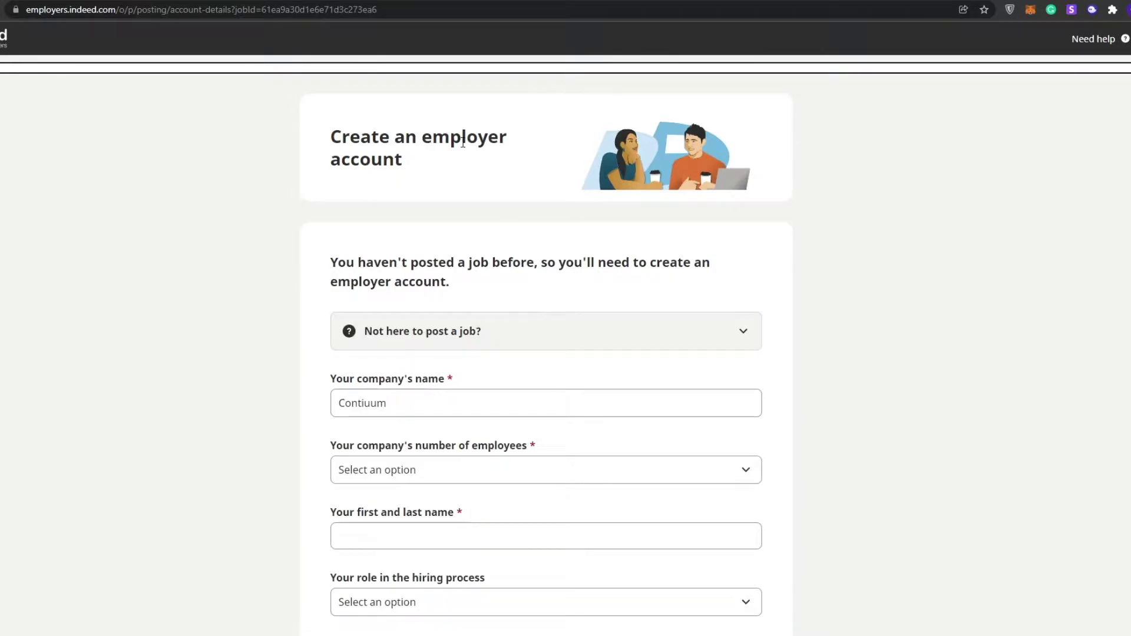
Set the company size to 1 to 49 employees on the account form
scroll(431, 174, down, 1)
scroll(396, 299, down, 1)
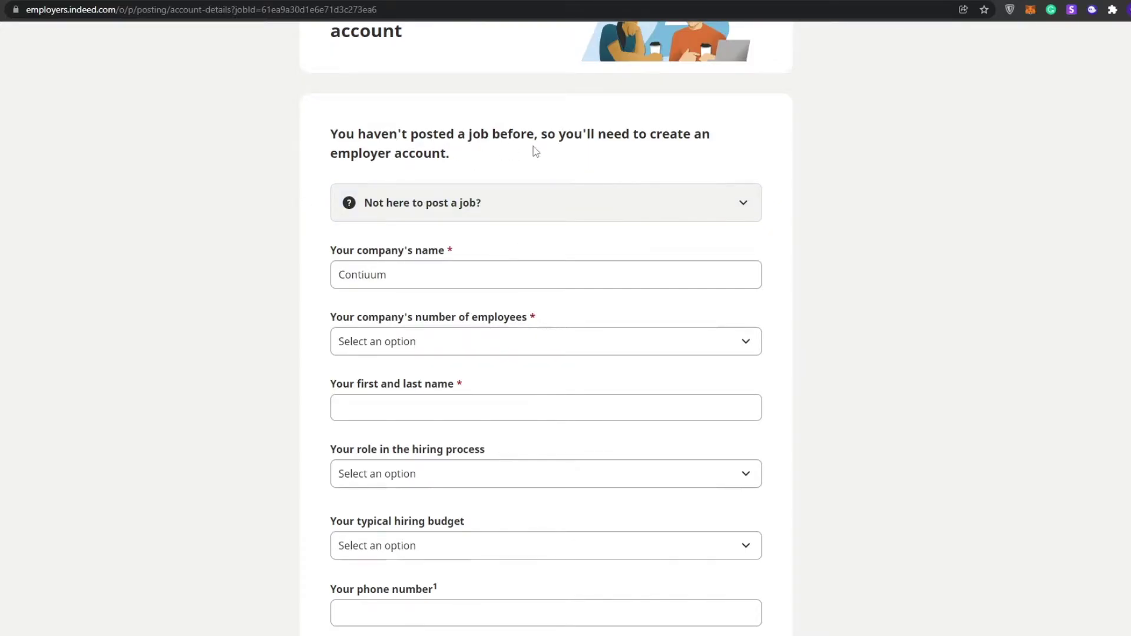
scroll(732, 295, down, 4)
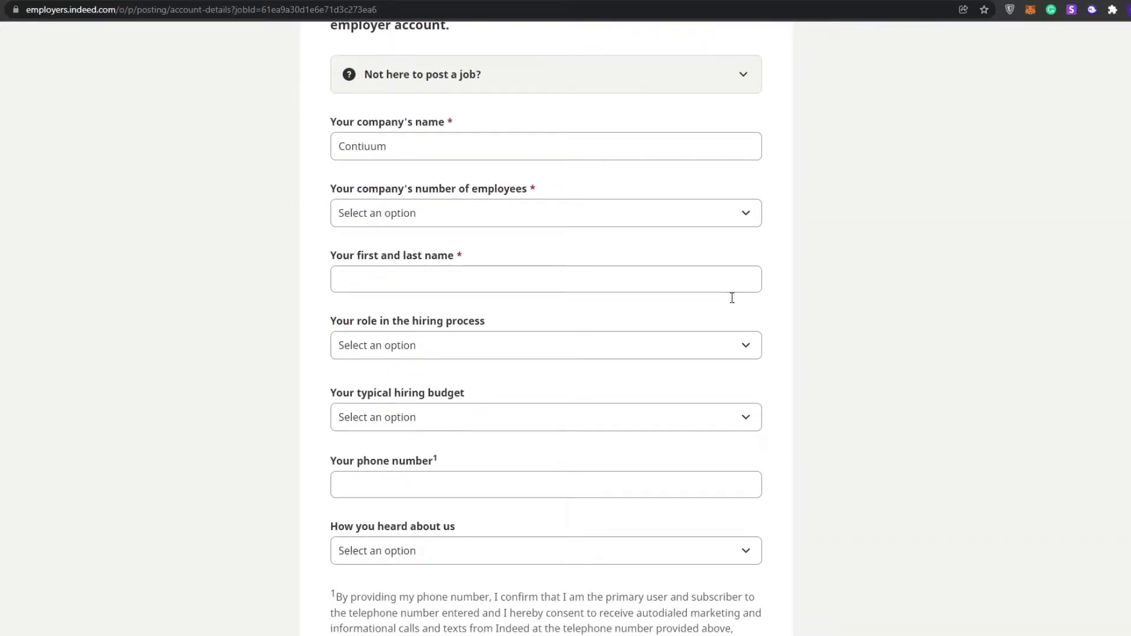
scroll(420, 221, up, 3)
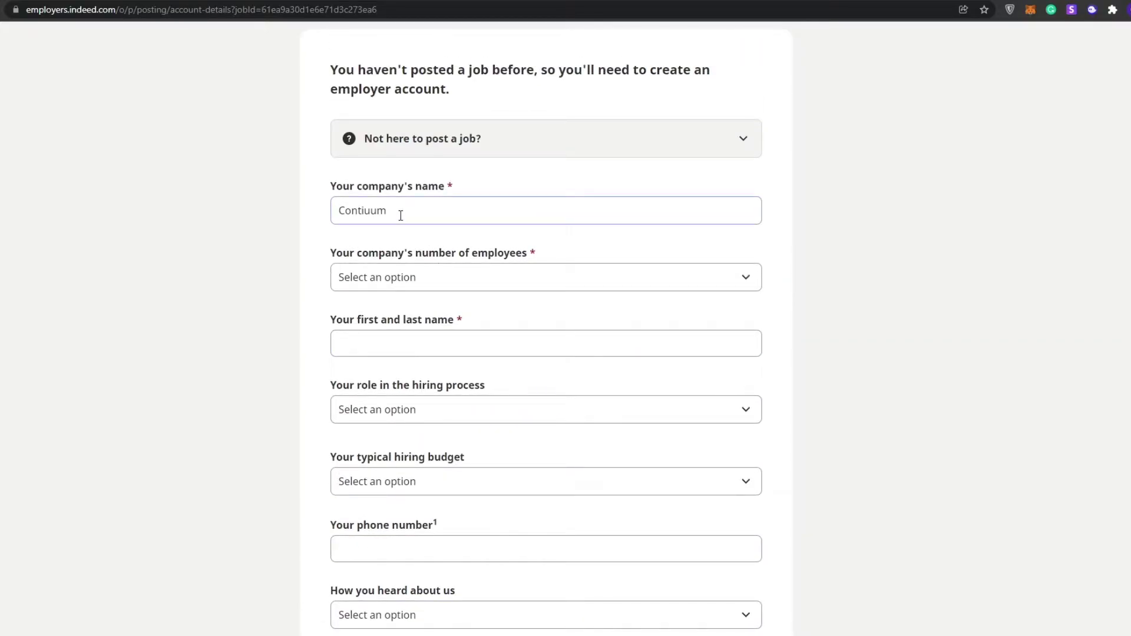
click(435, 282)
click(411, 313)
scroll(483, 318, down, 1)
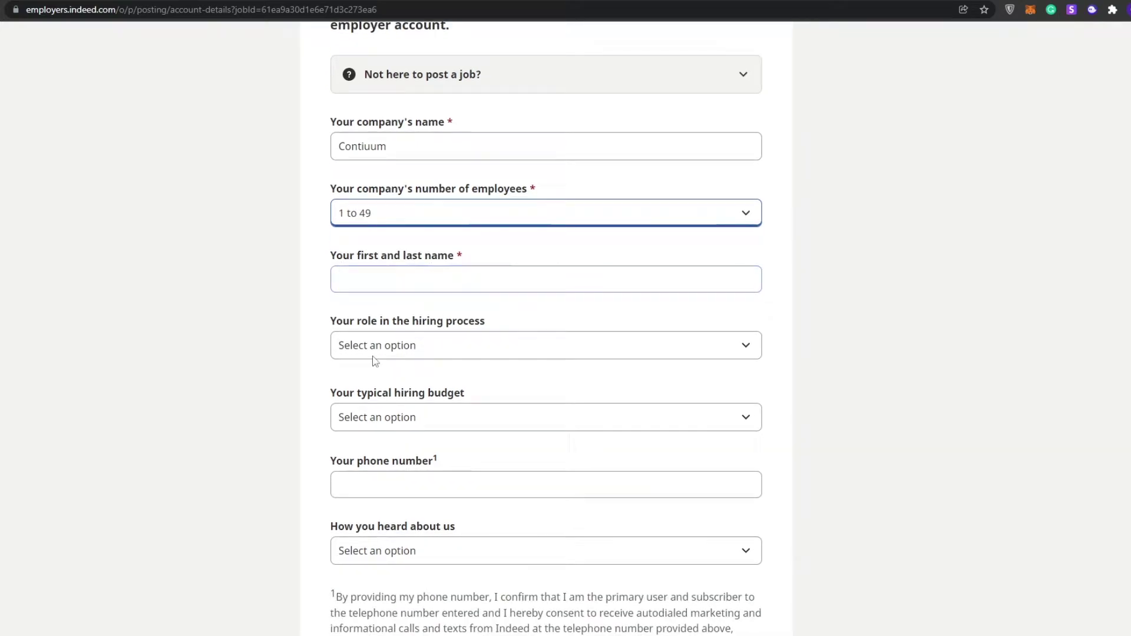
scroll(374, 361, down, 2)
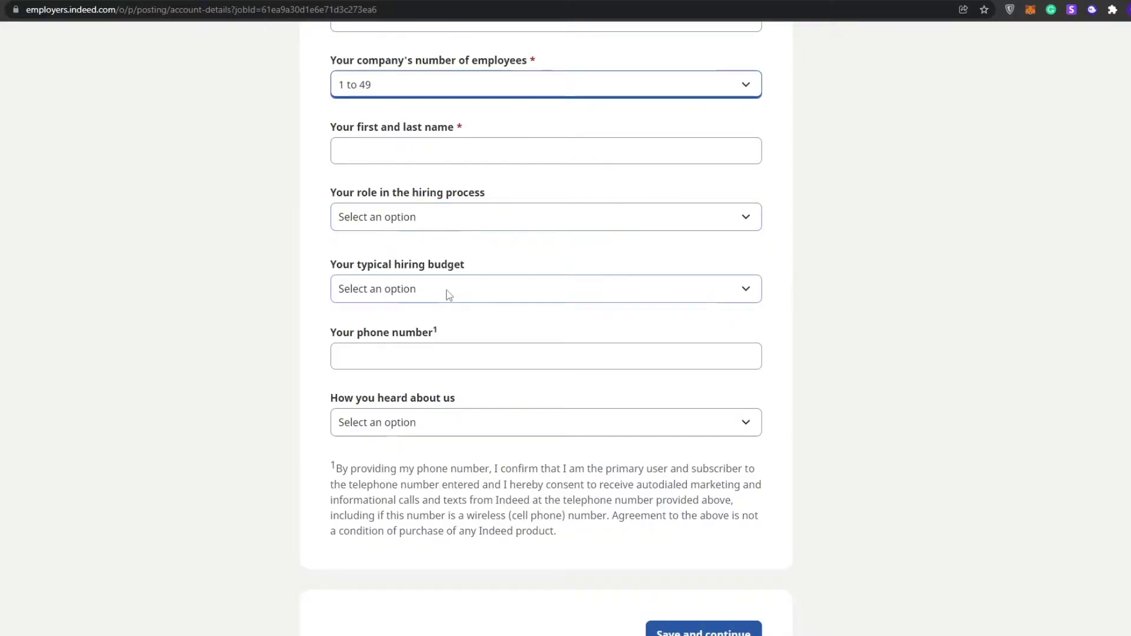
scroll(449, 294, down, 1)
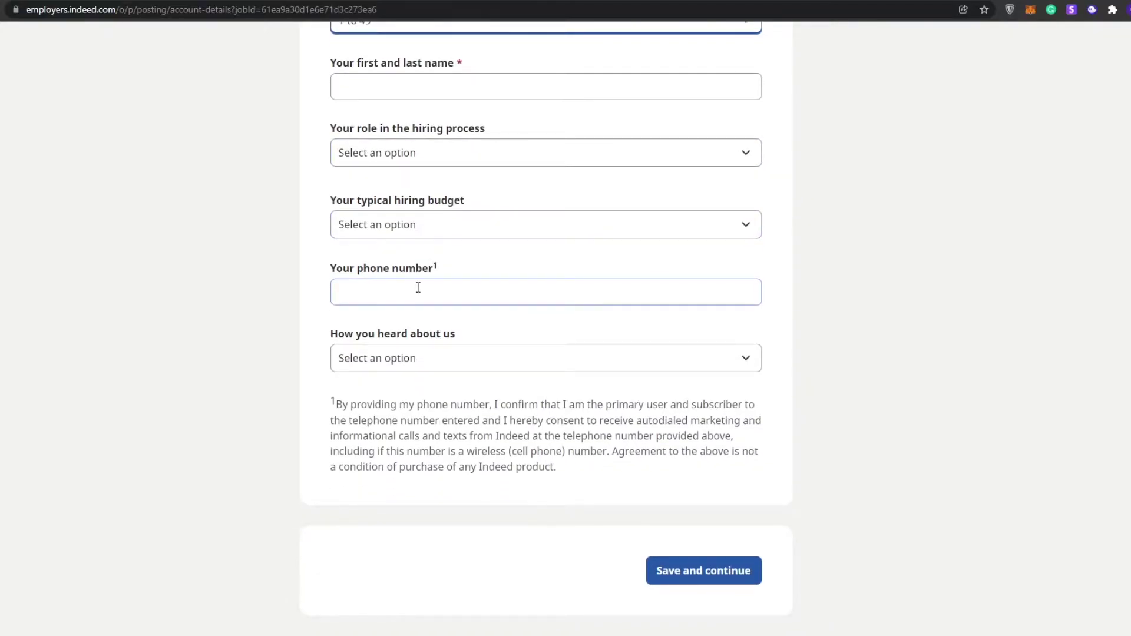
scroll(419, 289, down, 1)
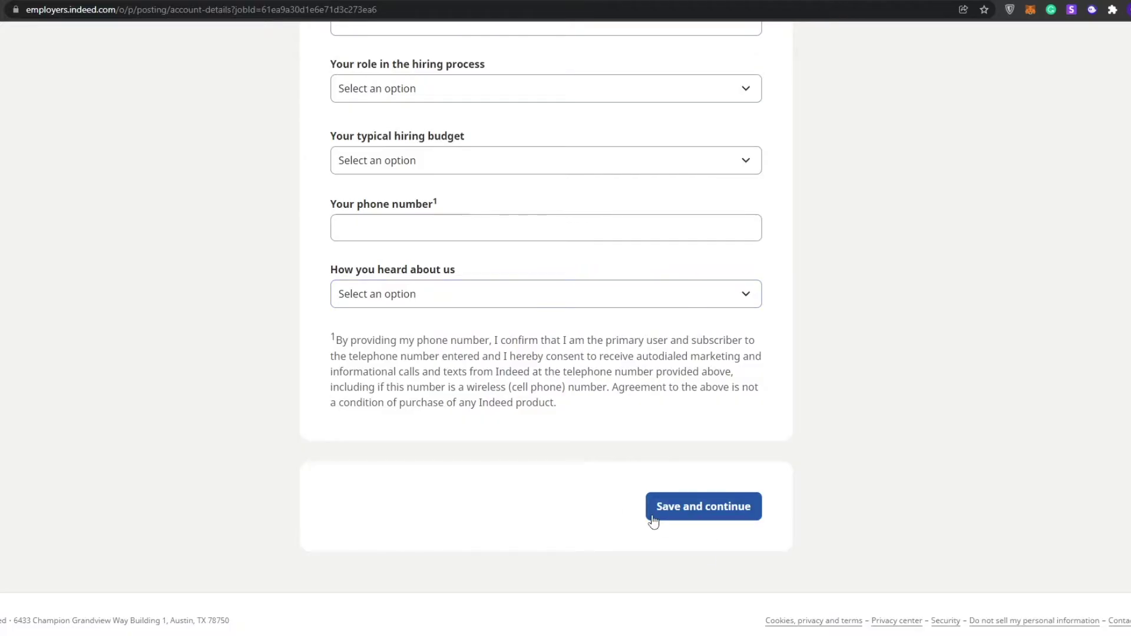
scroll(495, 330, up, 5)
scroll(517, 346, down, 2)
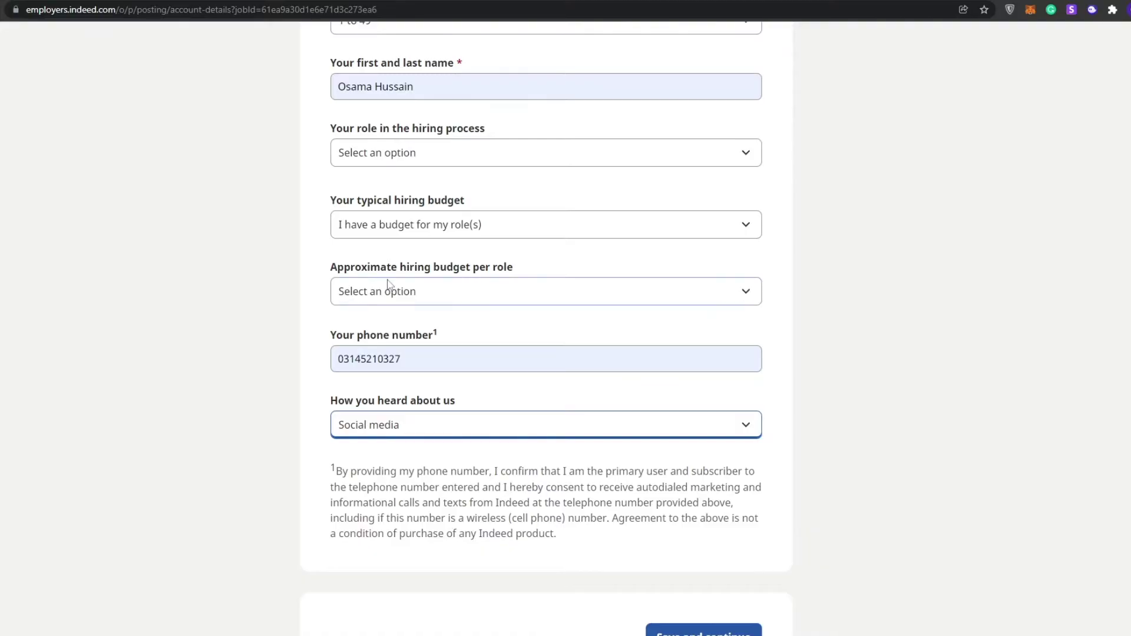
scroll(388, 285, up, 3)
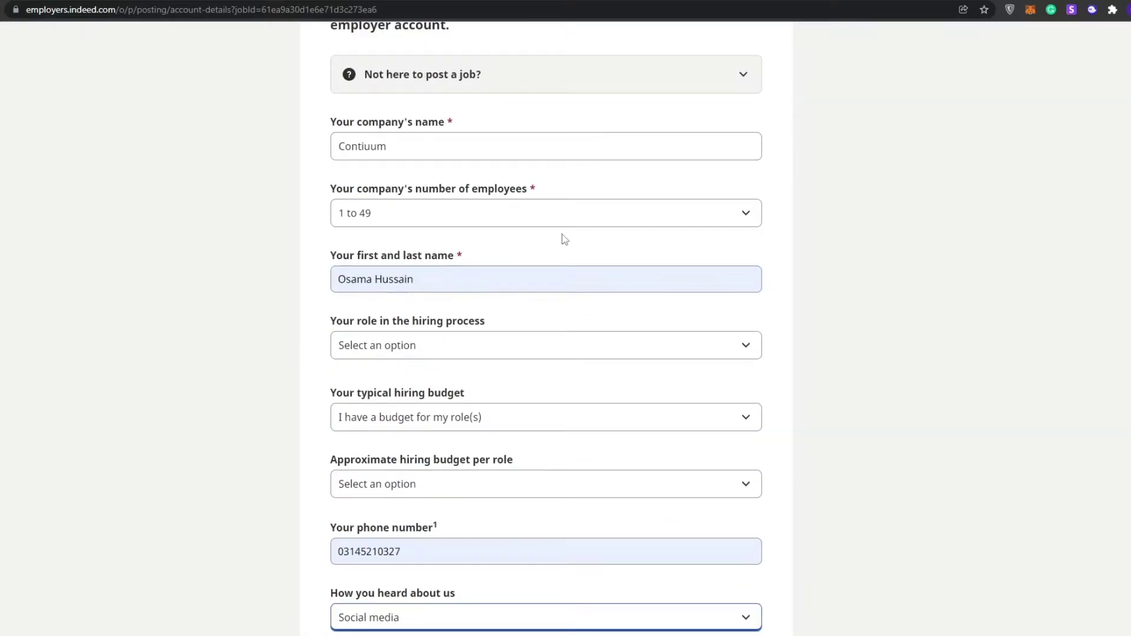
Choose Owner / CEO as your hiring role
click(455, 343)
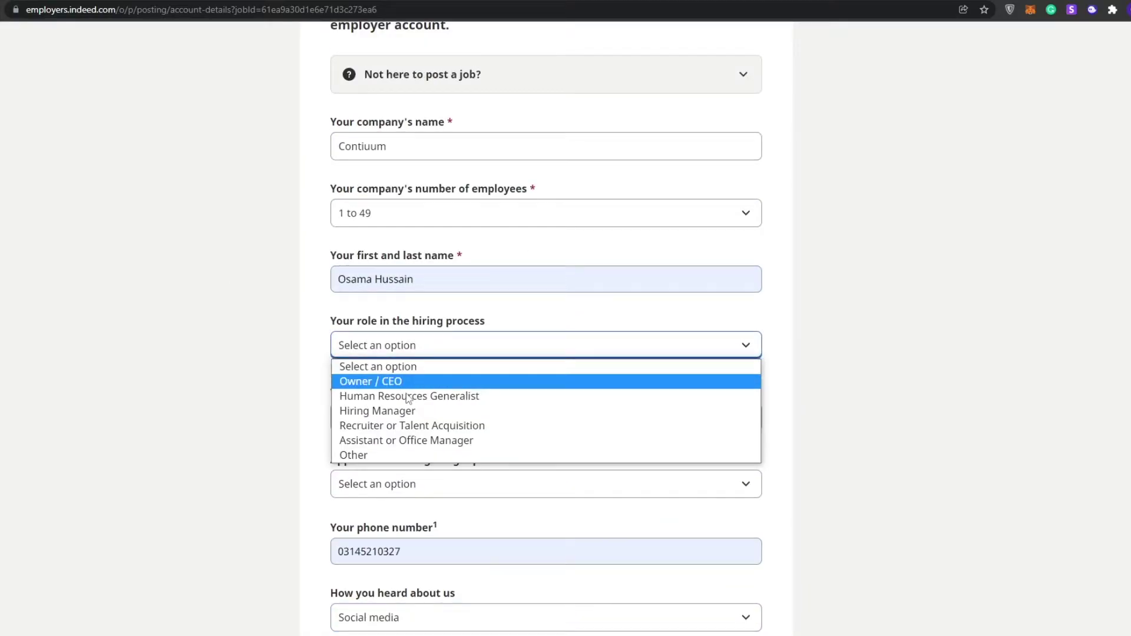
click(483, 383)
scroll(471, 429, down, 5)
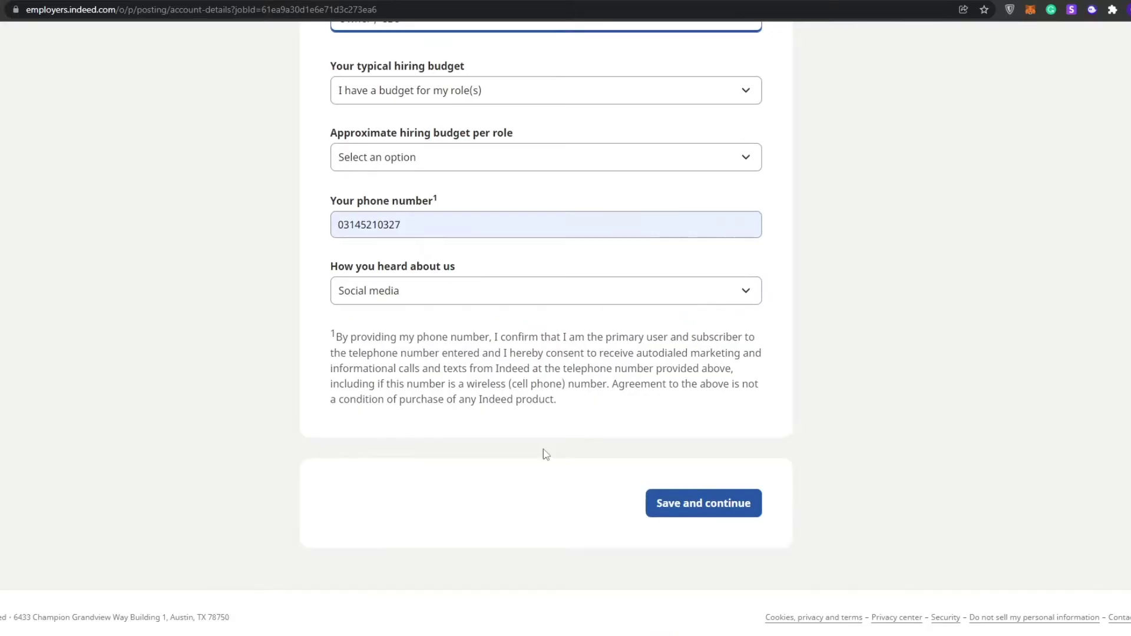
scroll(433, 302, up, 3)
scroll(641, 353, down, 2)
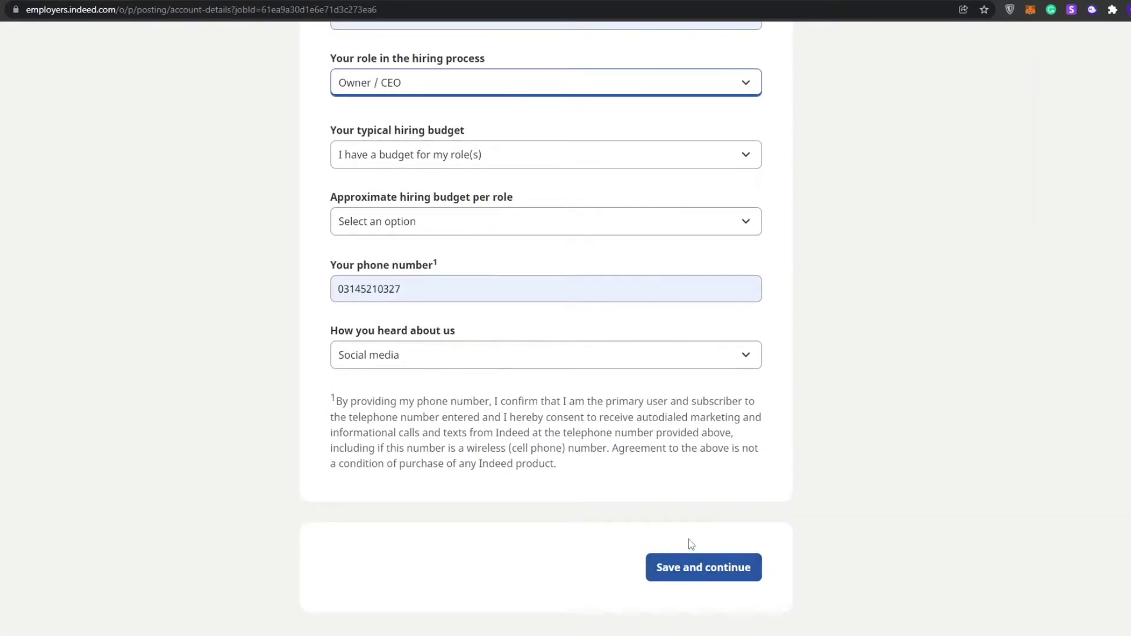
Save the employer account details and continue to the job basics
click(697, 580)
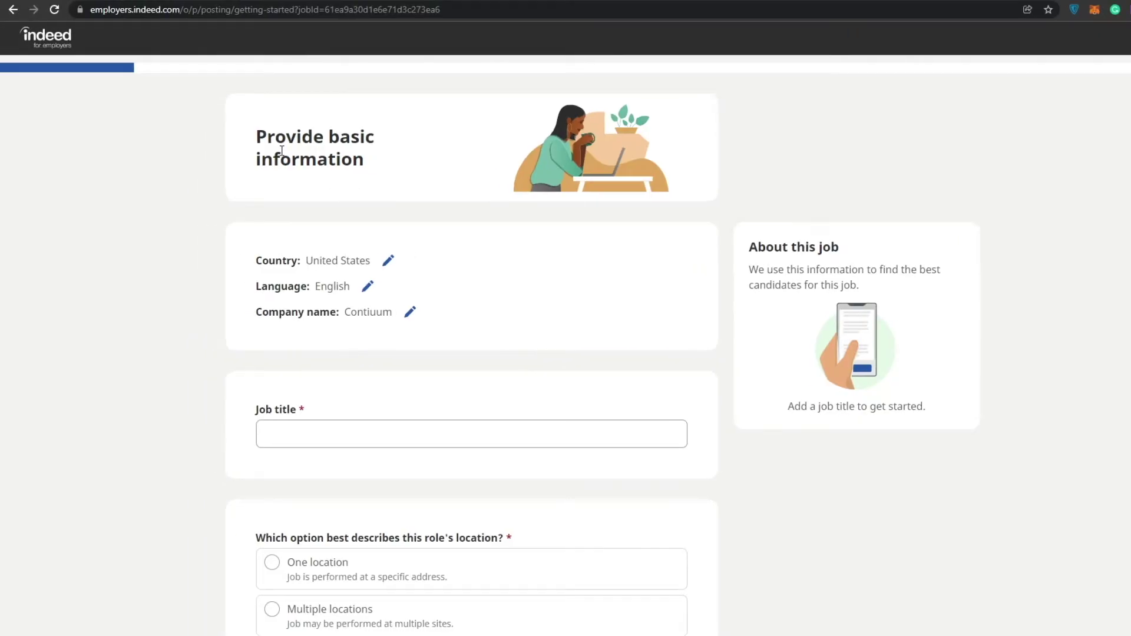
scroll(282, 151, down, 2)
scroll(361, 159, up, 2)
scroll(484, 284, down, 3)
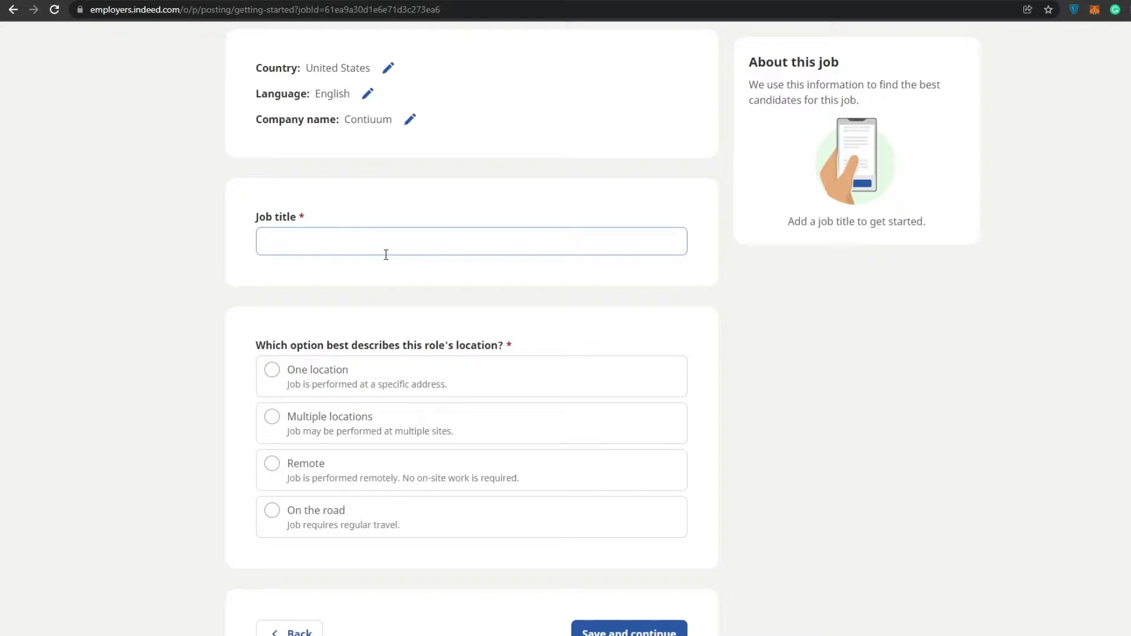
scroll(386, 254, down, 2)
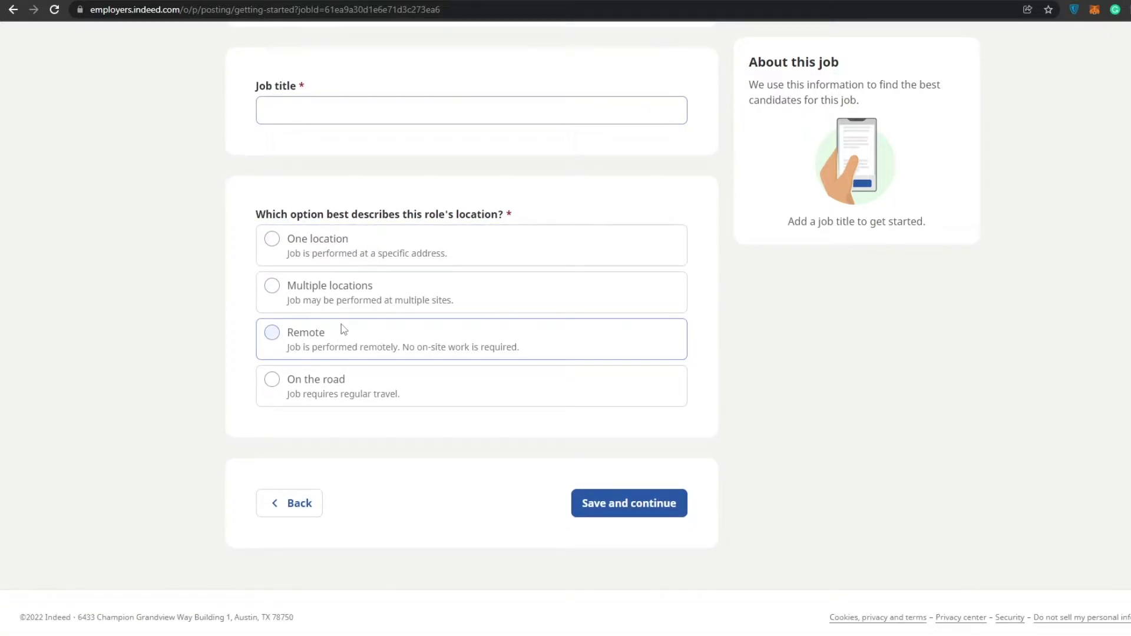
scroll(608, 516, up, 2)
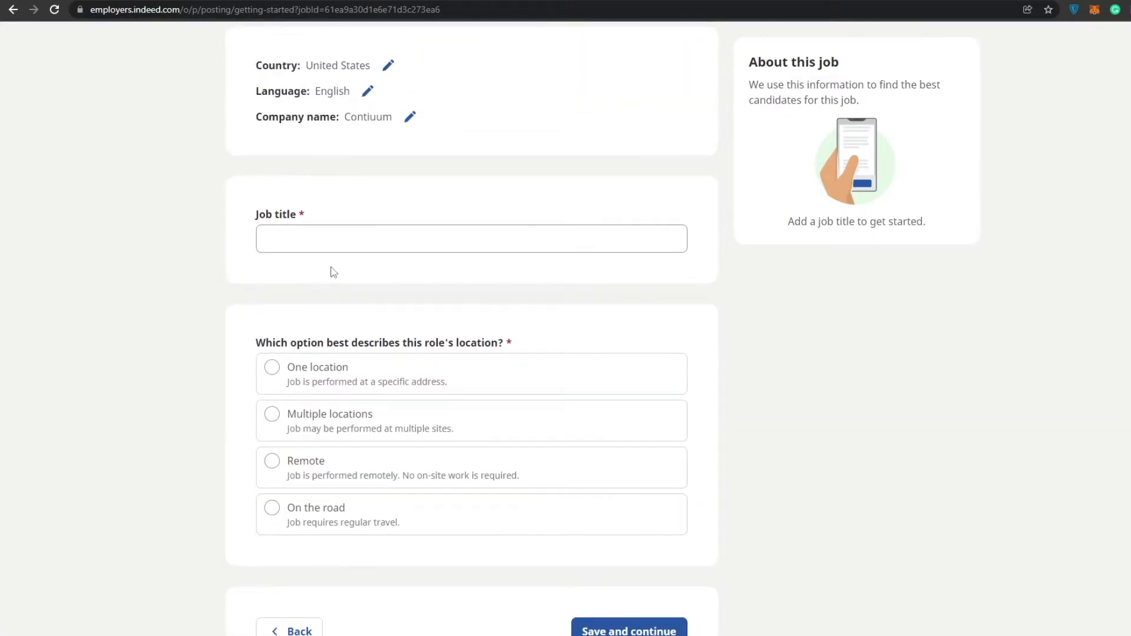
Title the job 'Voice Over Artist' in the Actors, Models & Performers category
click(334, 240)
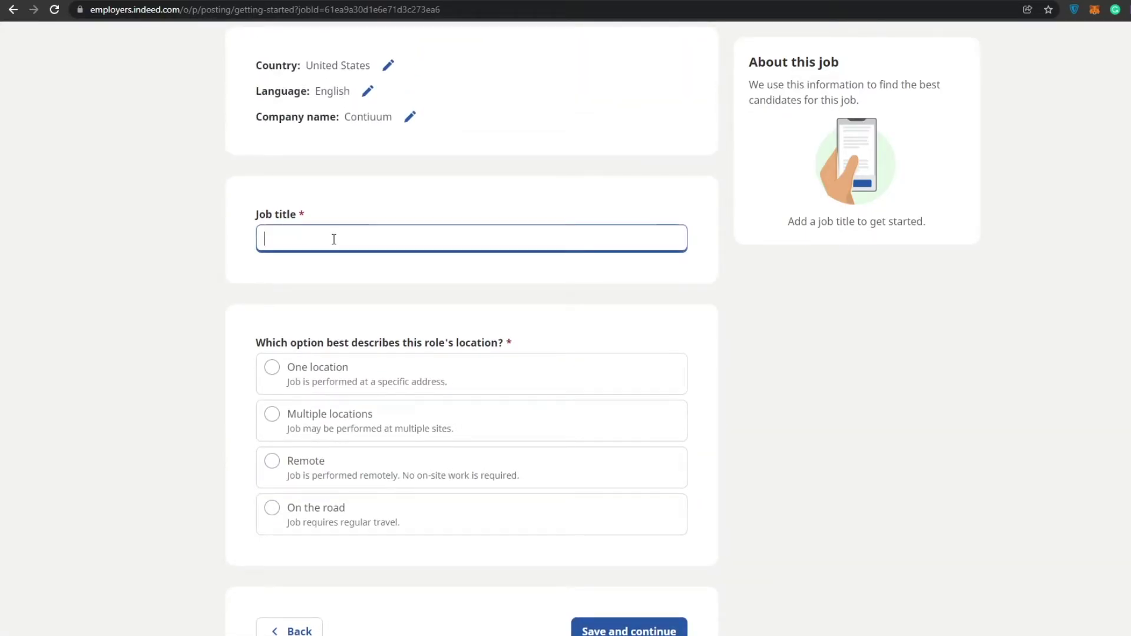
text(Voice Over Artist)
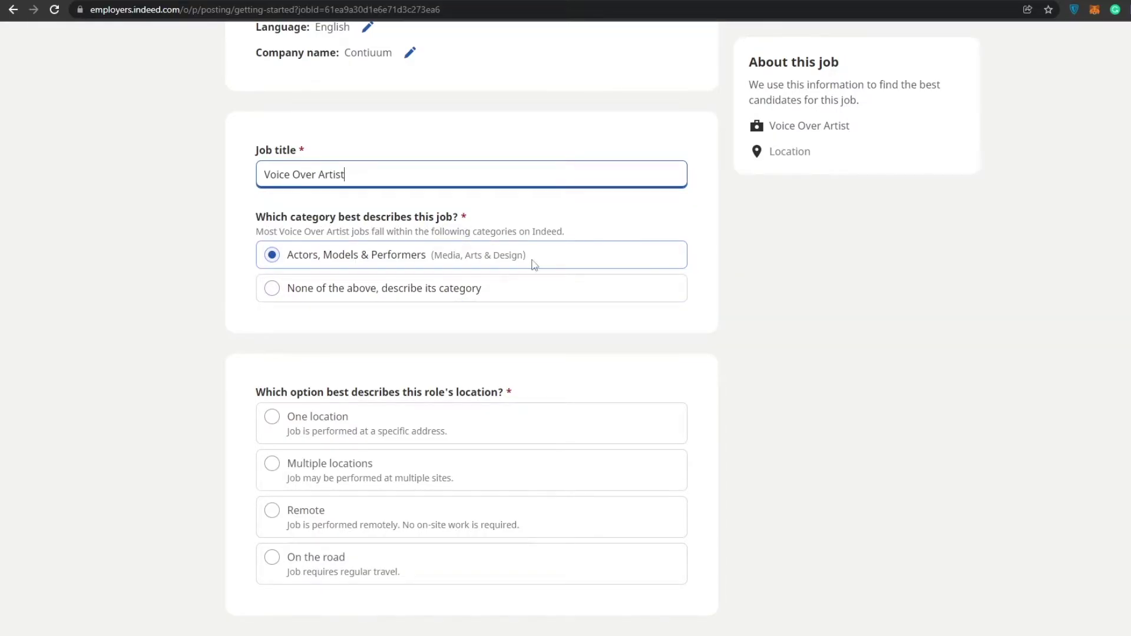
click(329, 289)
click(364, 255)
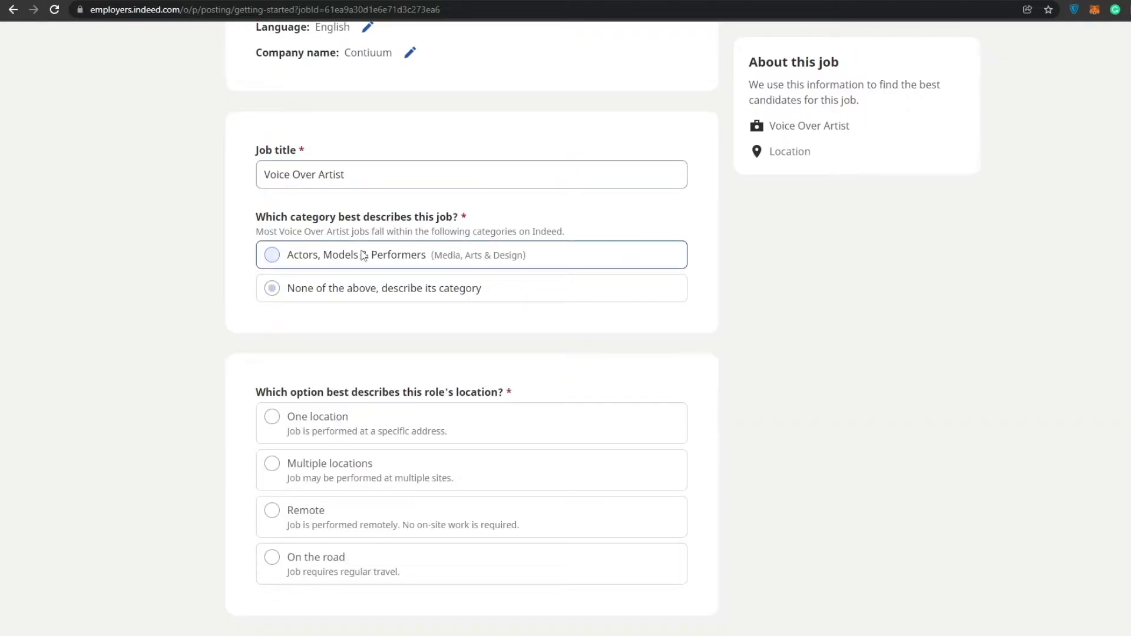
Set the job location to Remote
scroll(324, 262, down, 2)
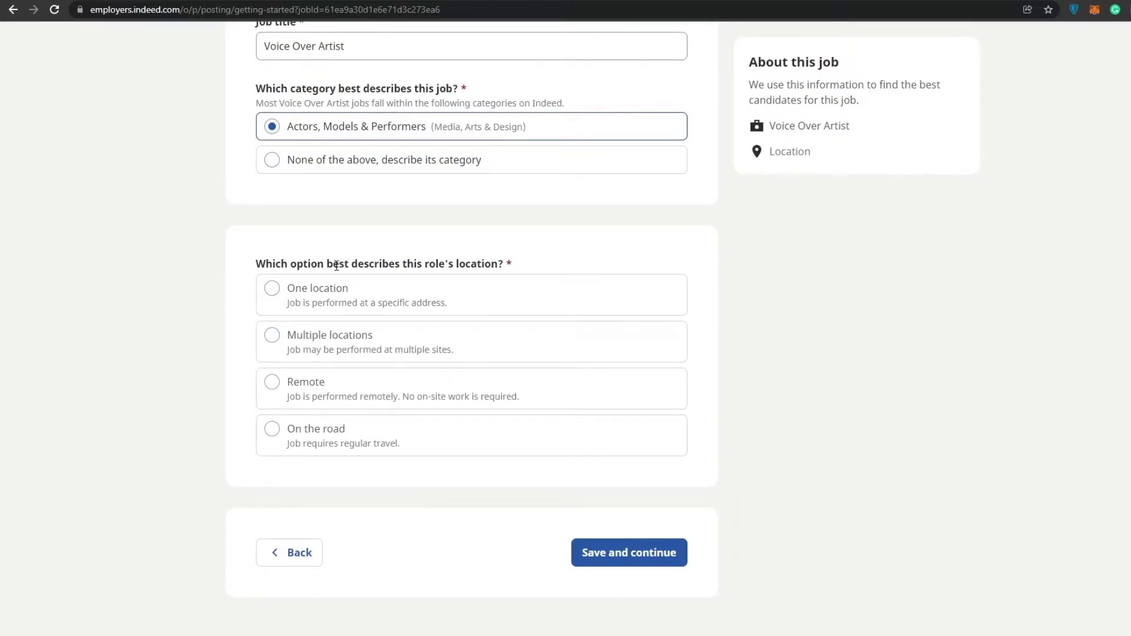
scroll(330, 312, down, 1)
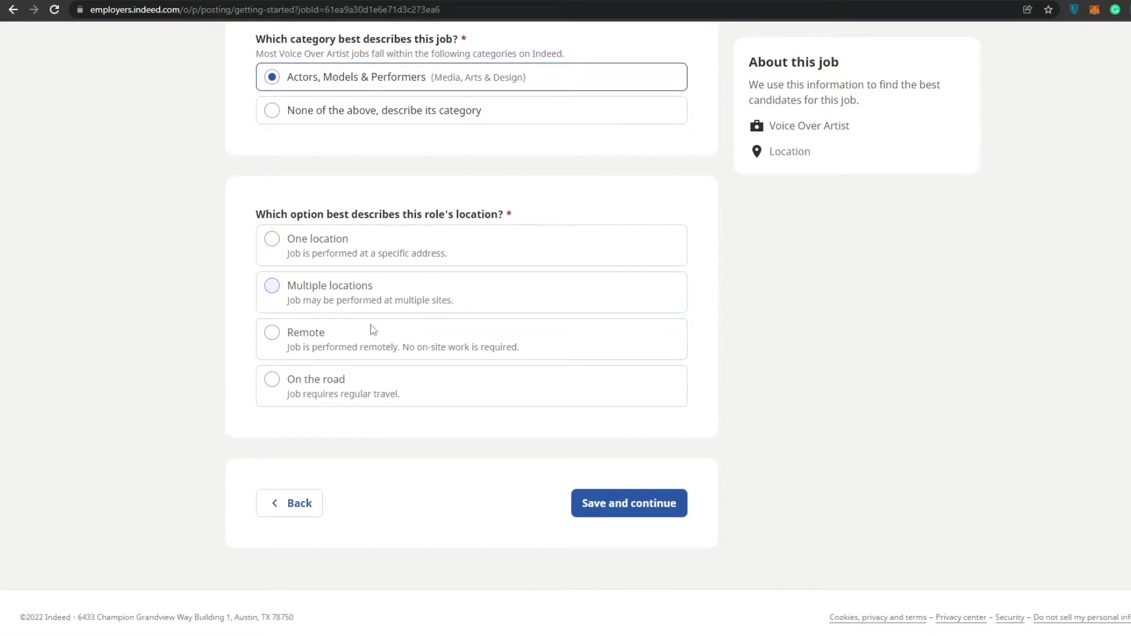
click(374, 348)
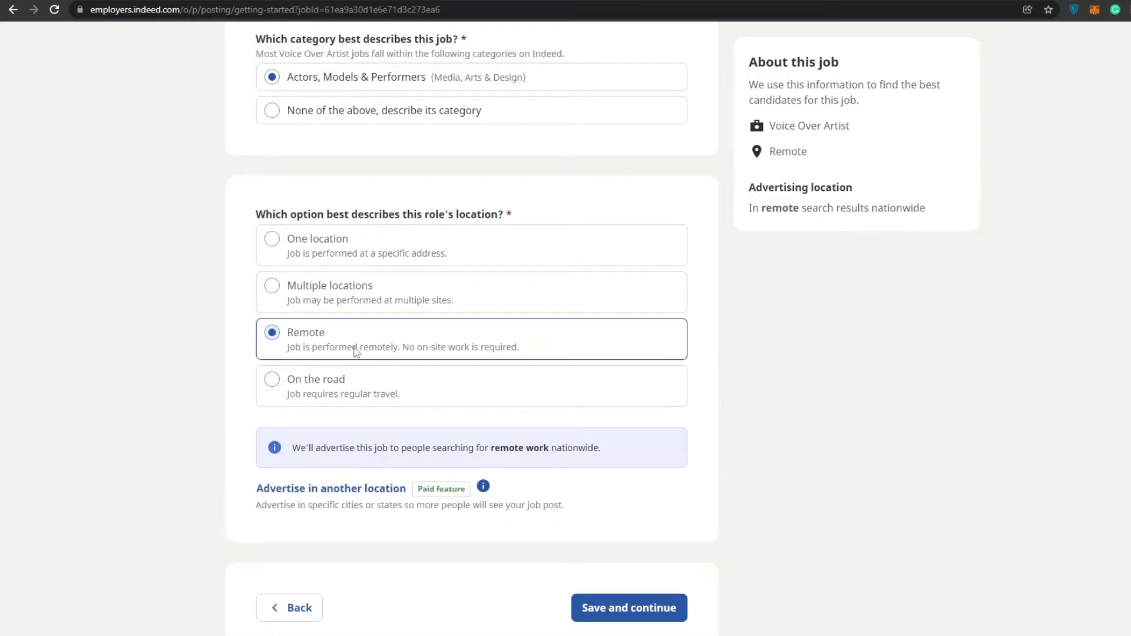
scroll(480, 346, down, 1)
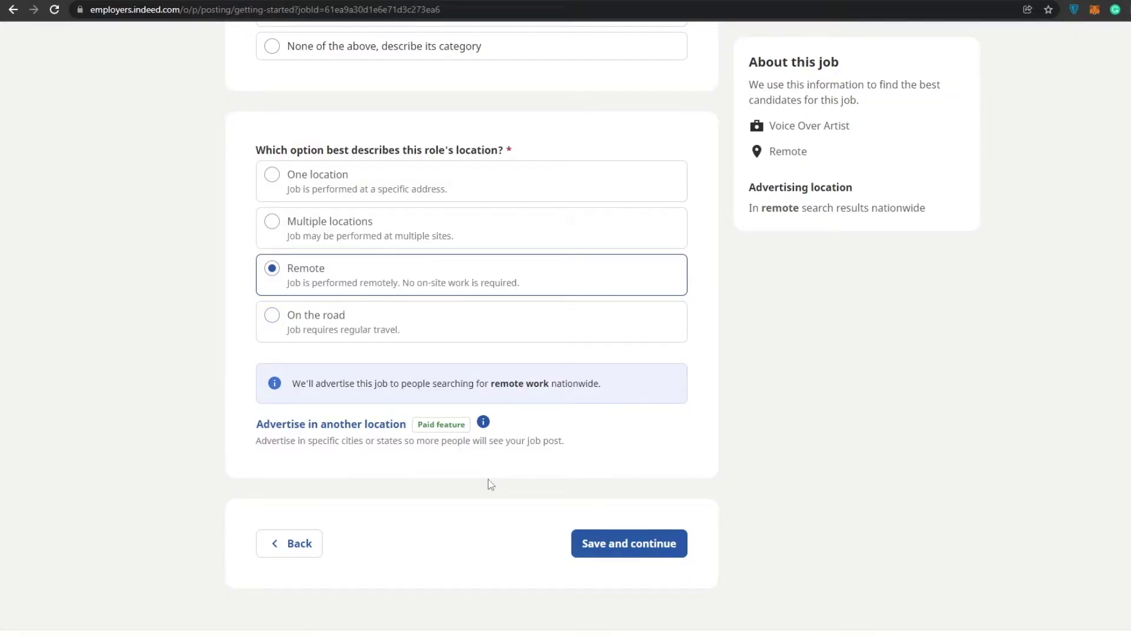
scroll(491, 485, up, 6)
scroll(589, 589, down, 5)
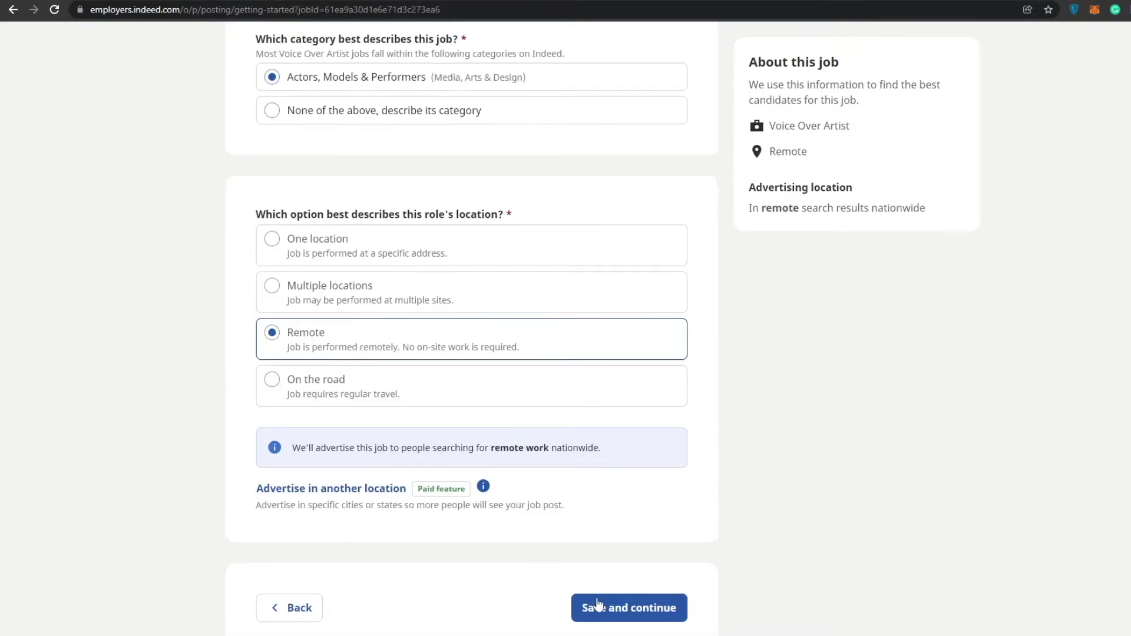
Save the basics and make the job a part-time internship
click(646, 620)
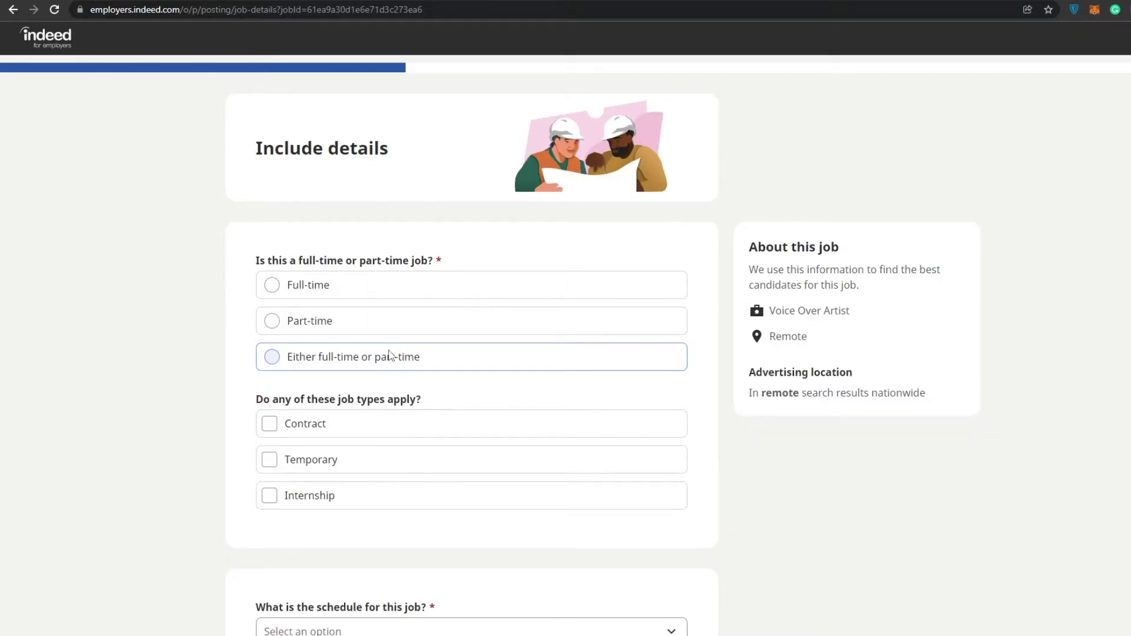
click(389, 331)
scroll(378, 345, down, 1)
scroll(381, 352, down, 1)
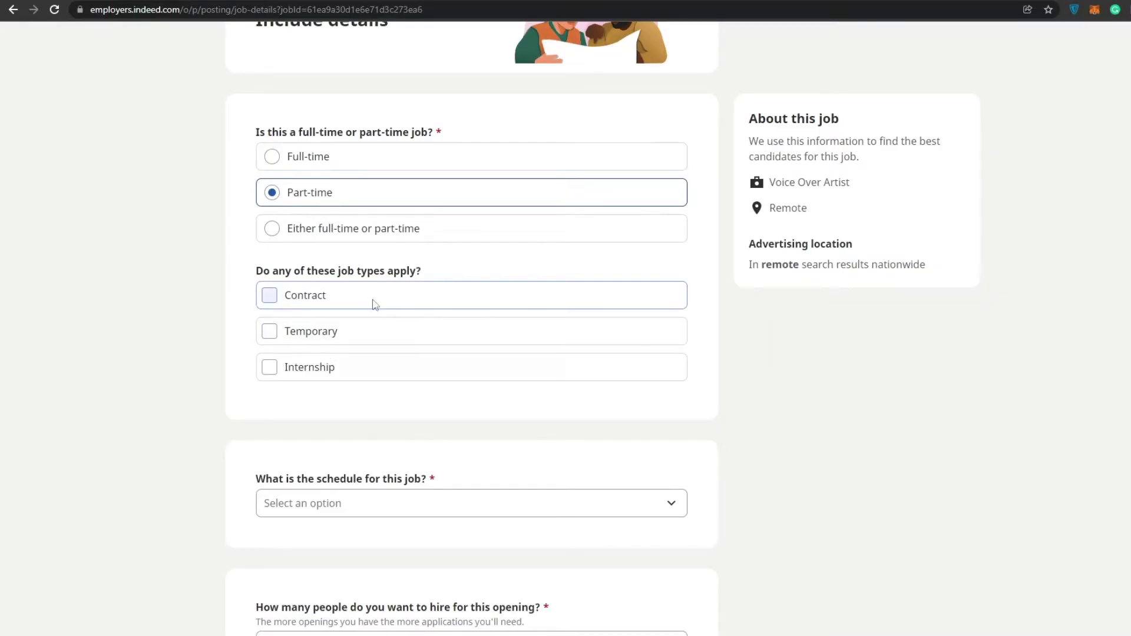
click(343, 367)
Set the schedule to Monday to Friday
scroll(342, 374, down, 4)
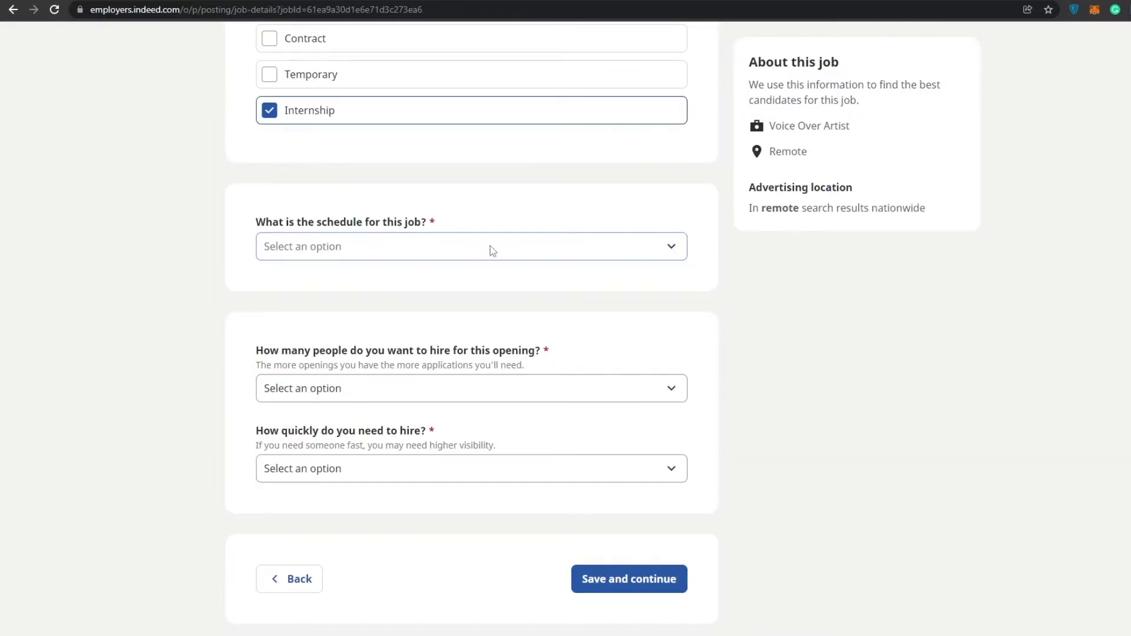
click(455, 248)
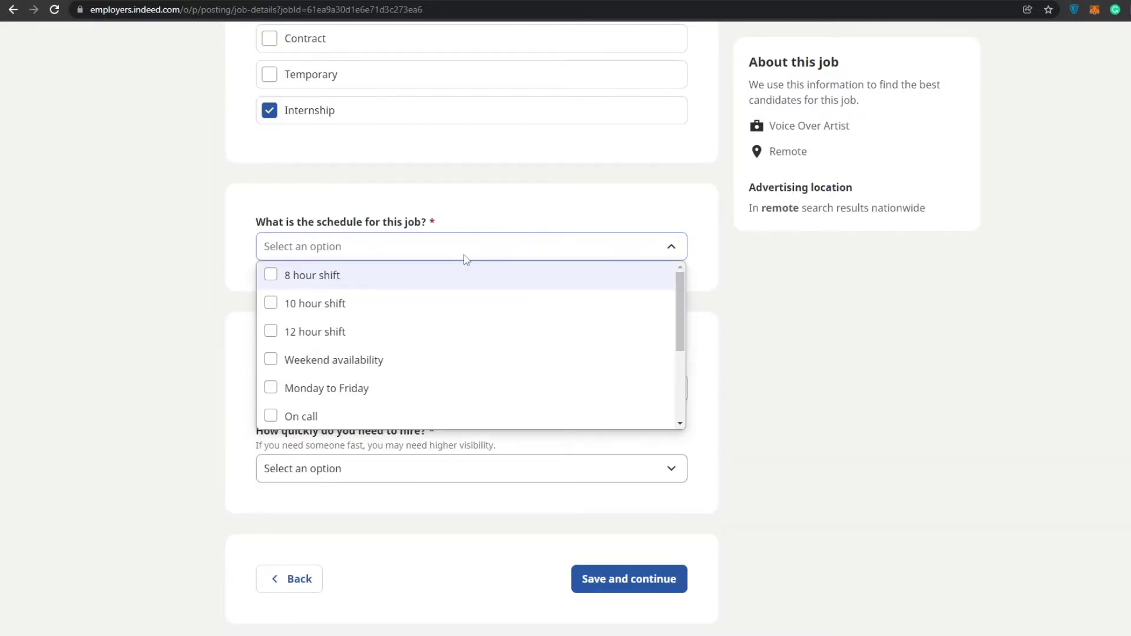
click(370, 394)
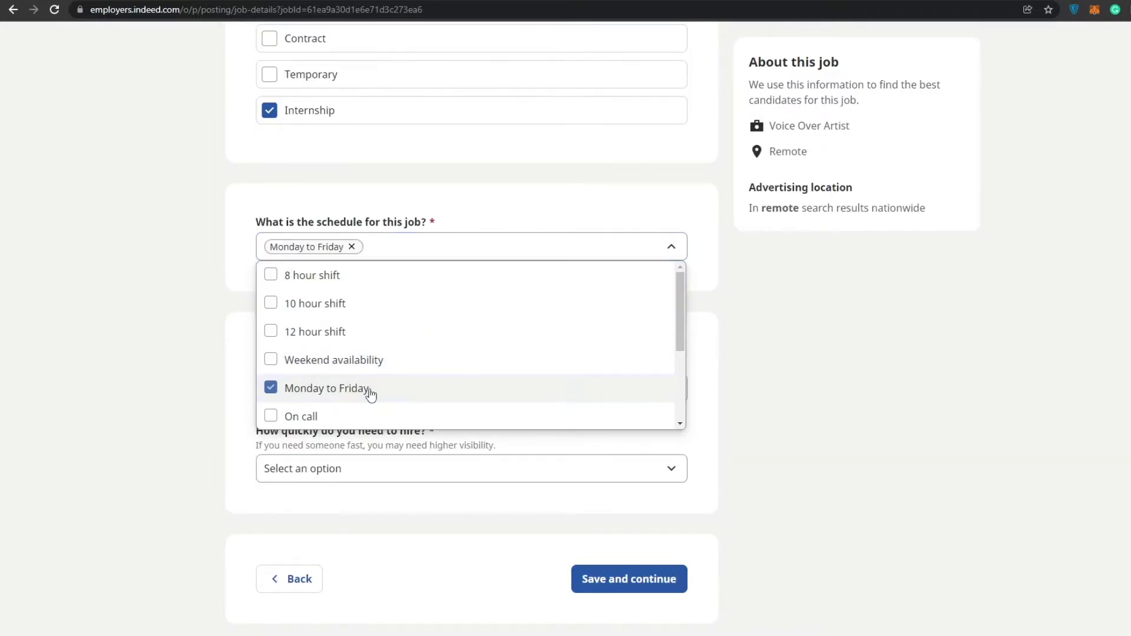
click(253, 225)
Plan to hire 2 people within 2 to 4 weeks and save the job details
scroll(382, 388, down, 2)
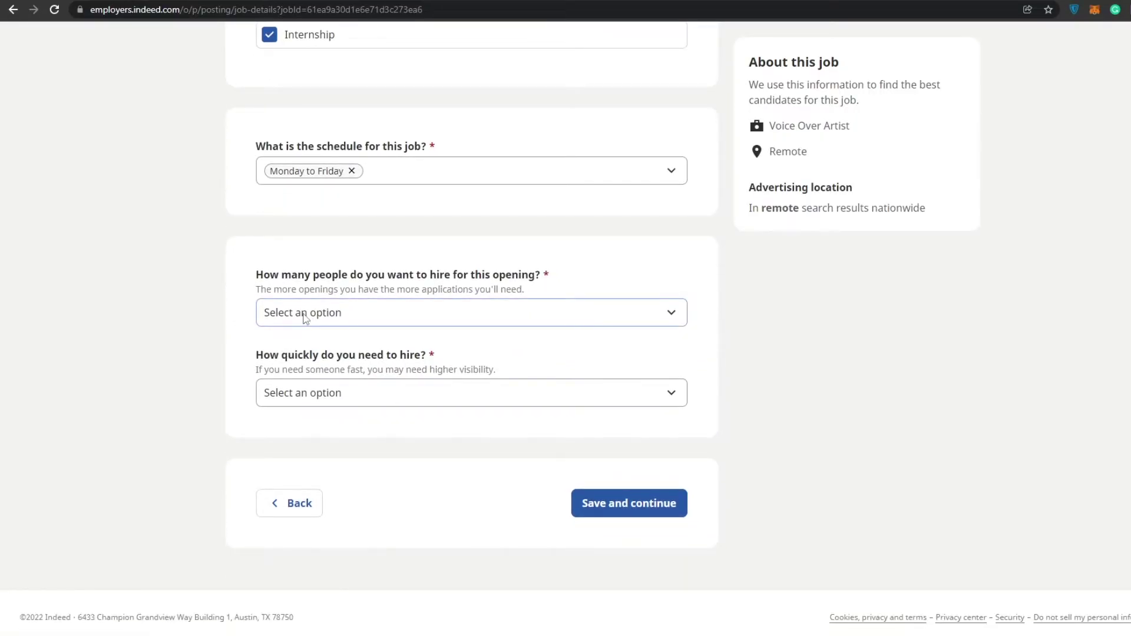
click(391, 302)
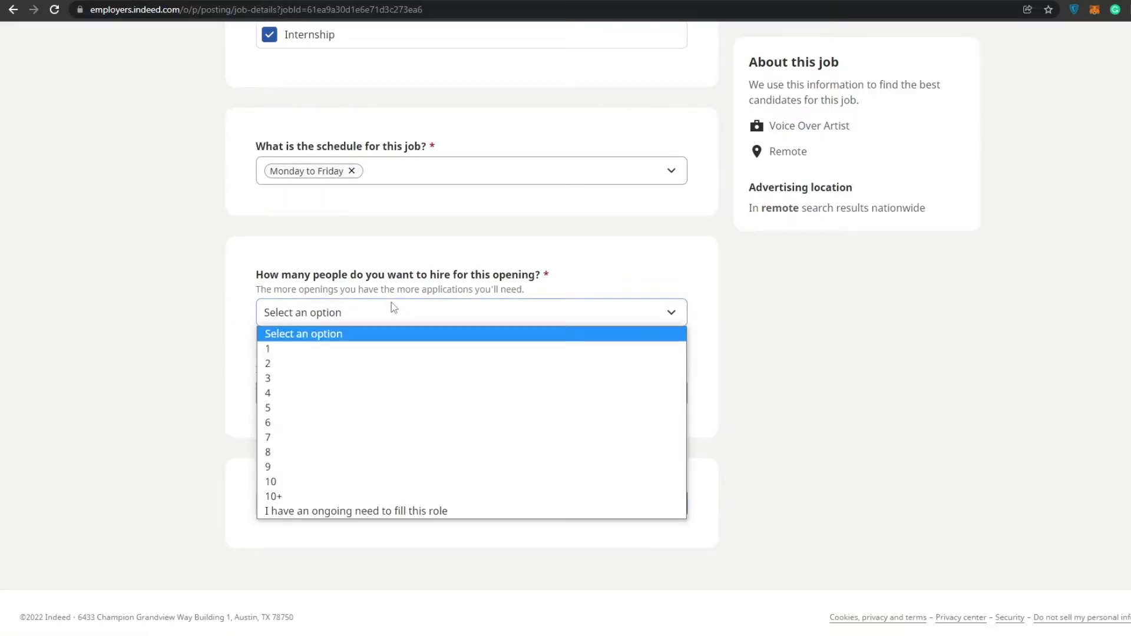
click(325, 363)
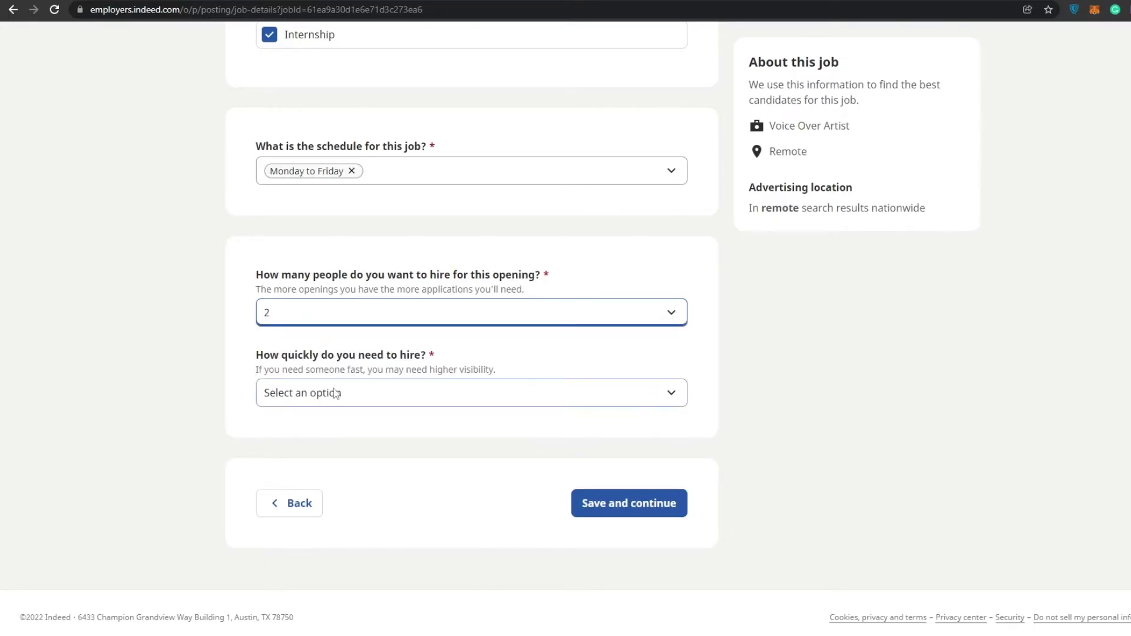
click(349, 401)
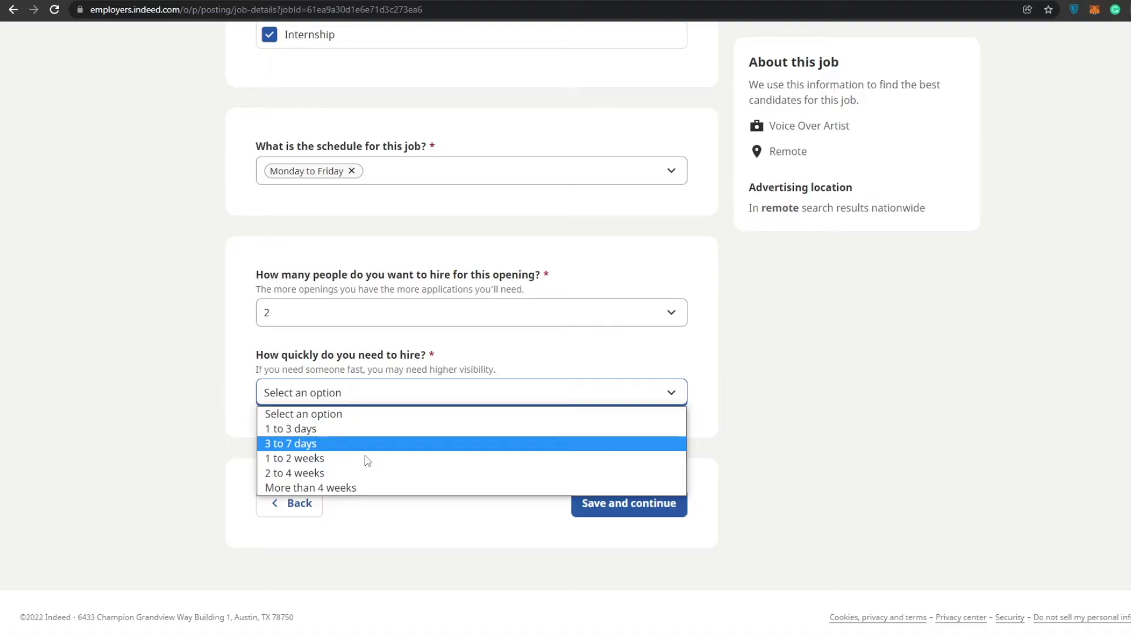
click(356, 473)
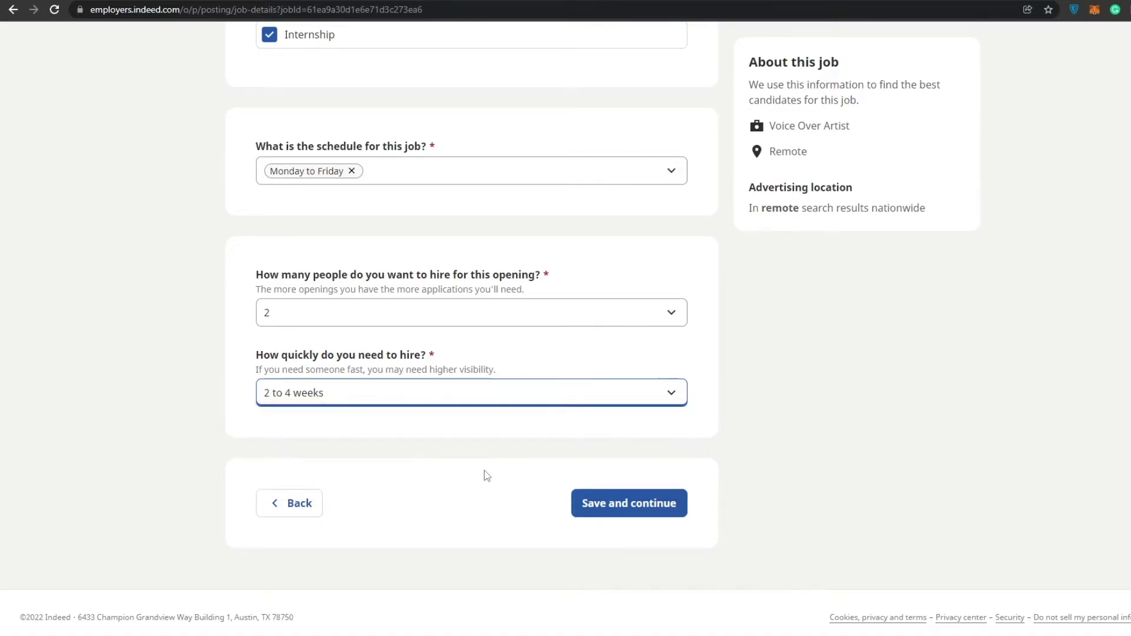
scroll(496, 498, up, 5)
scroll(496, 498, down, 5)
click(474, 391)
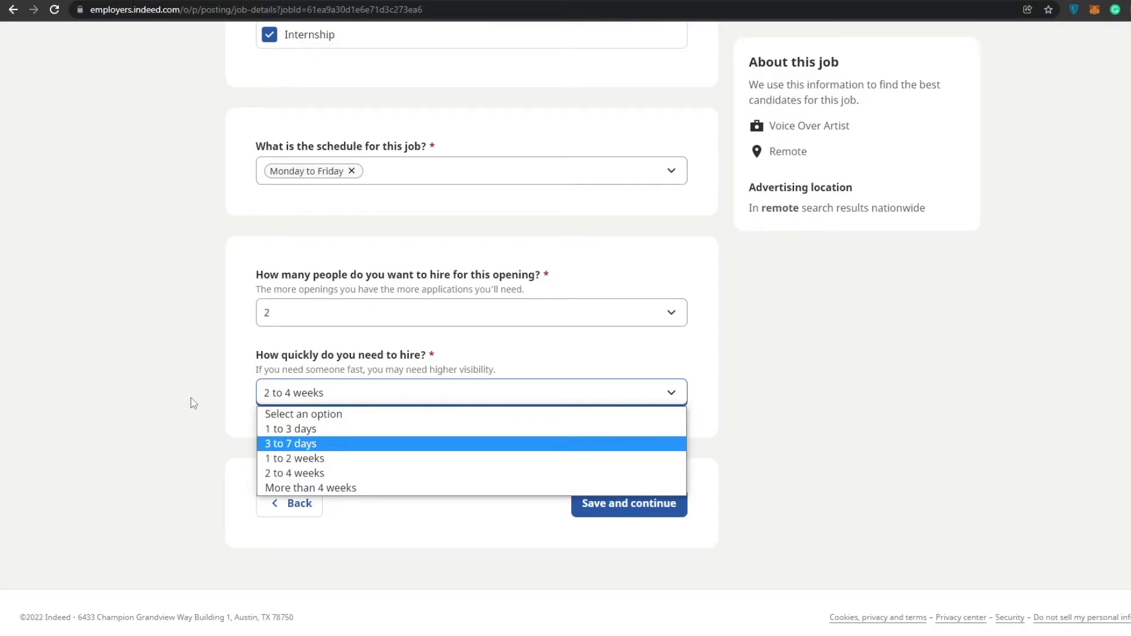
click(236, 374)
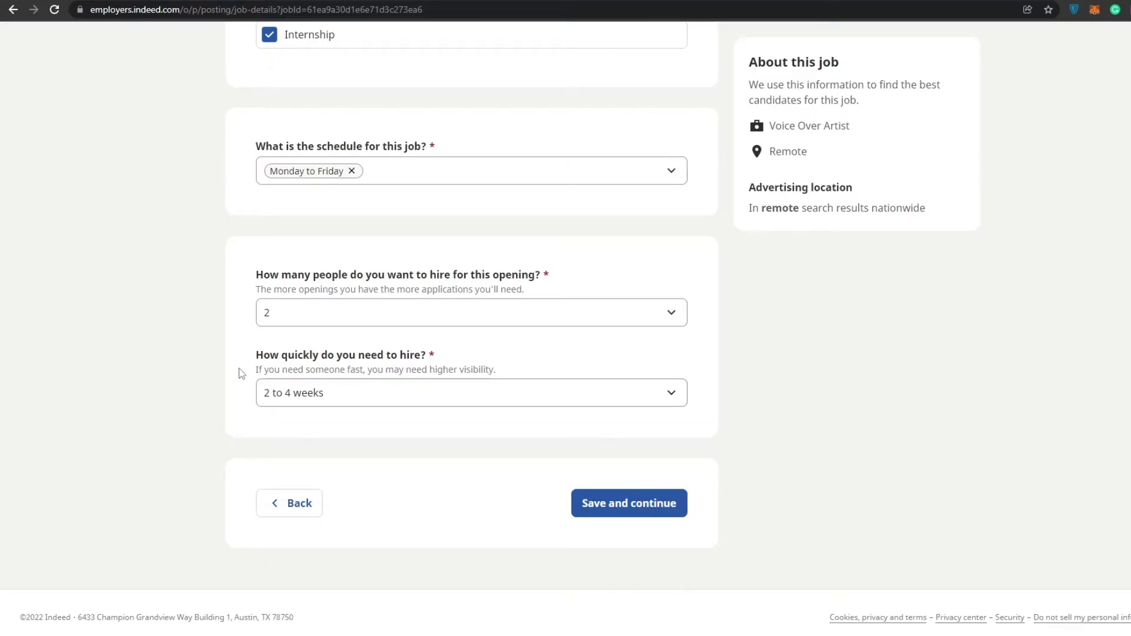
scroll(241, 373, up, 8)
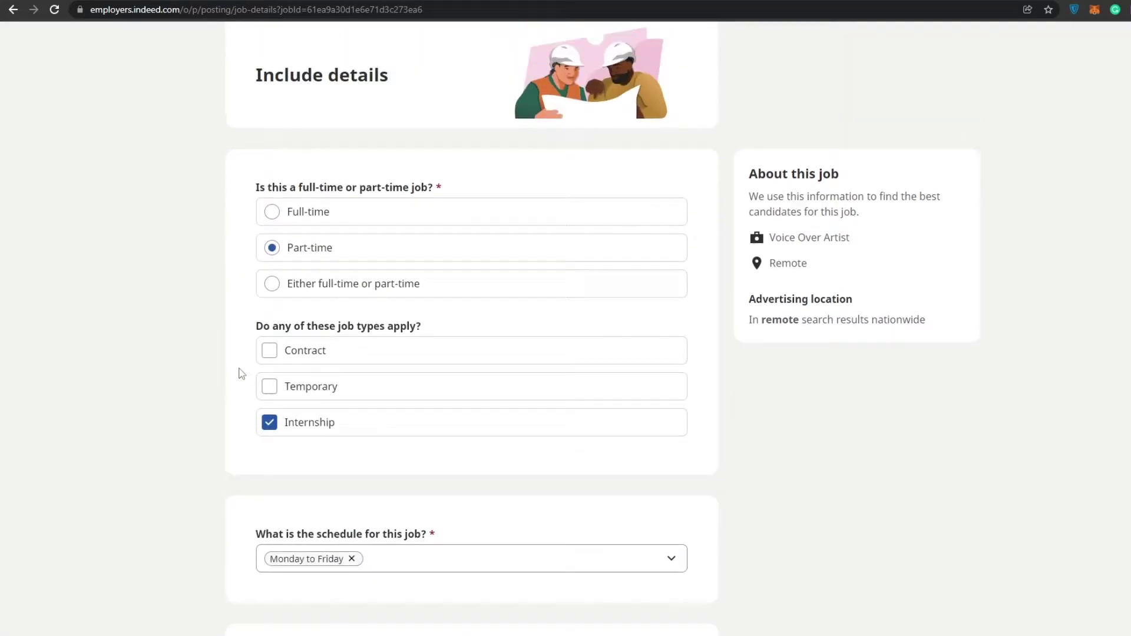
scroll(241, 373, down, 8)
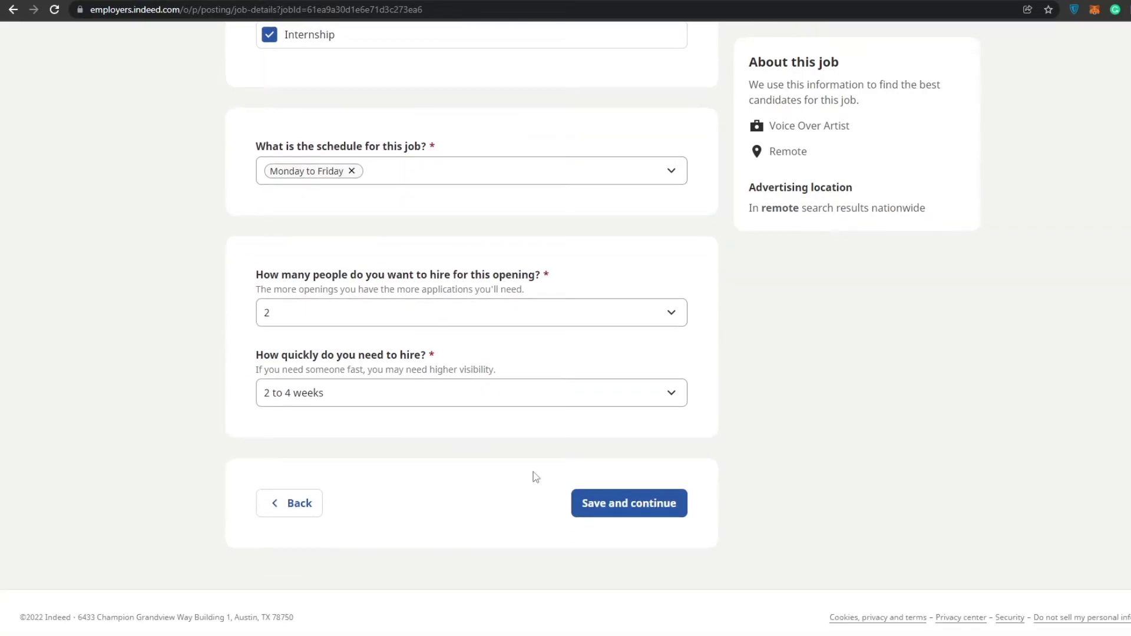
click(631, 507)
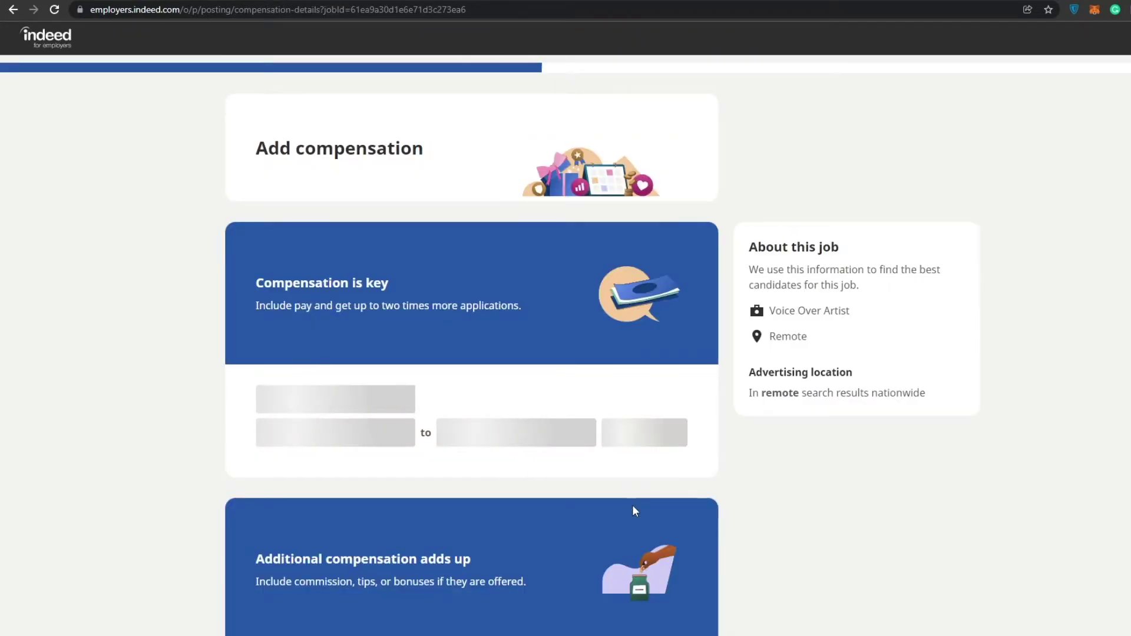
Set the pay to a $500 minimum and $600 maximum per month
scroll(589, 483, down, 2)
scroll(535, 472, up, 2)
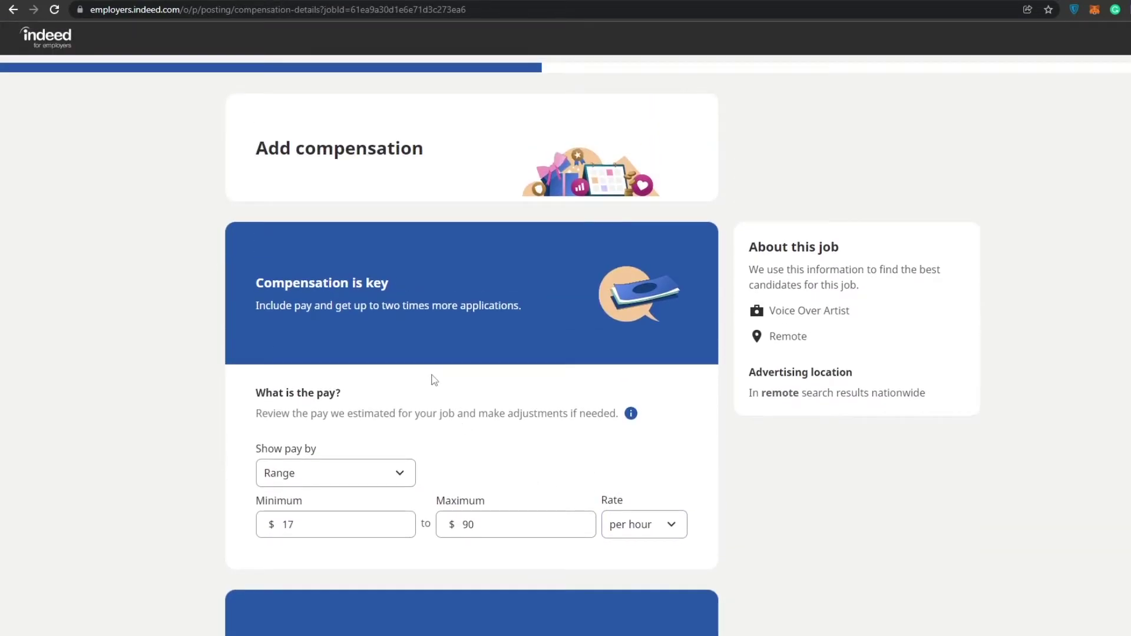
scroll(454, 208, down, 3)
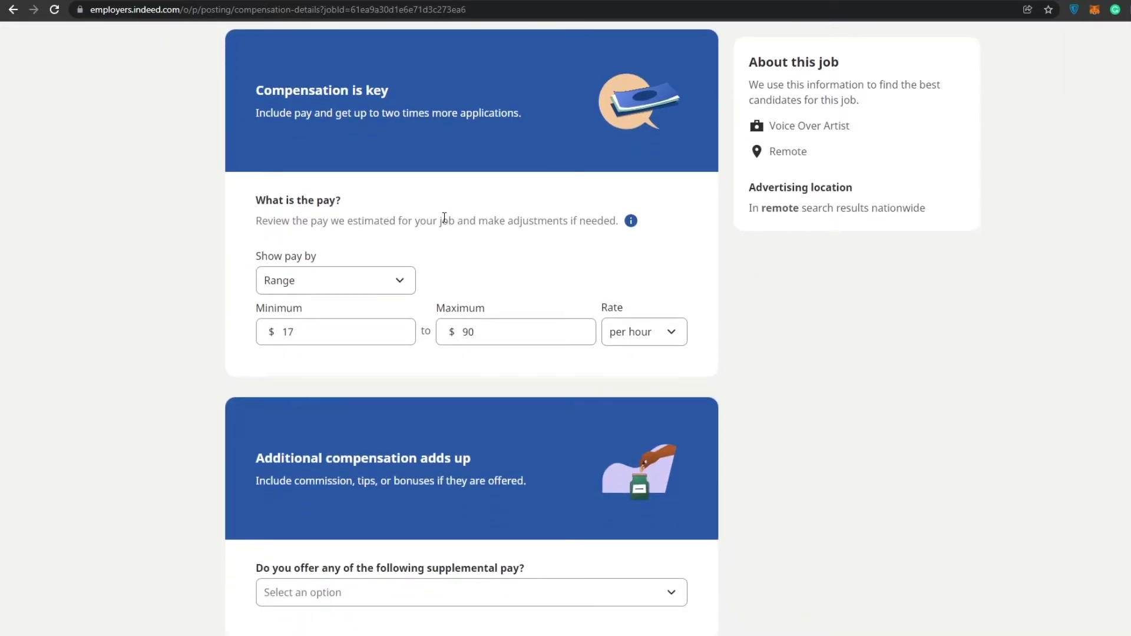
scroll(386, 312, down, 1)
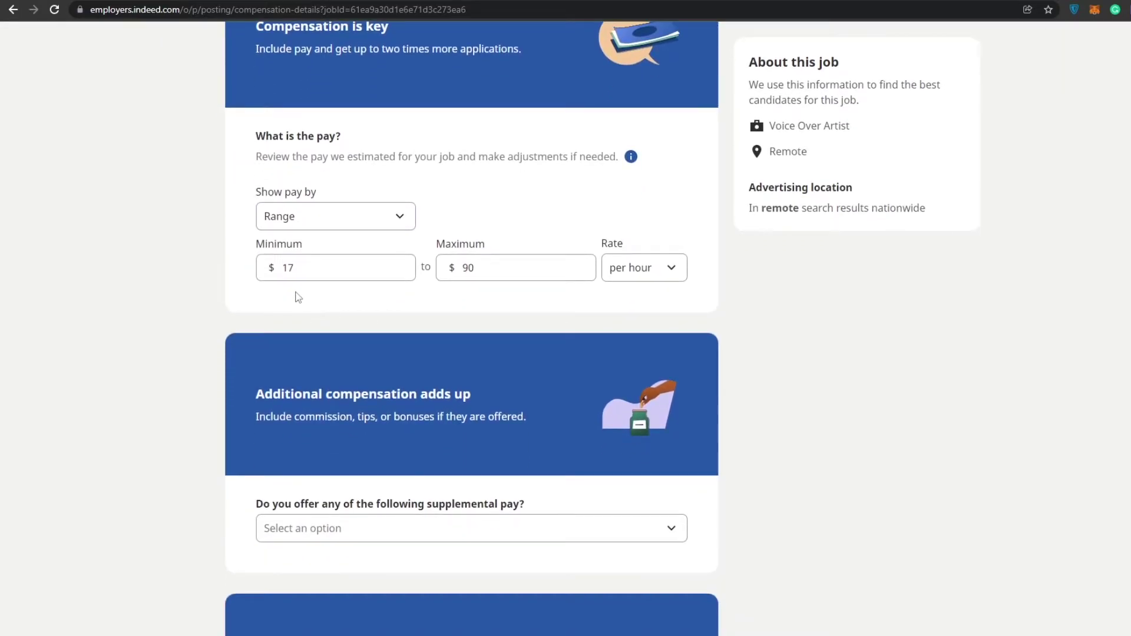
click(310, 279)
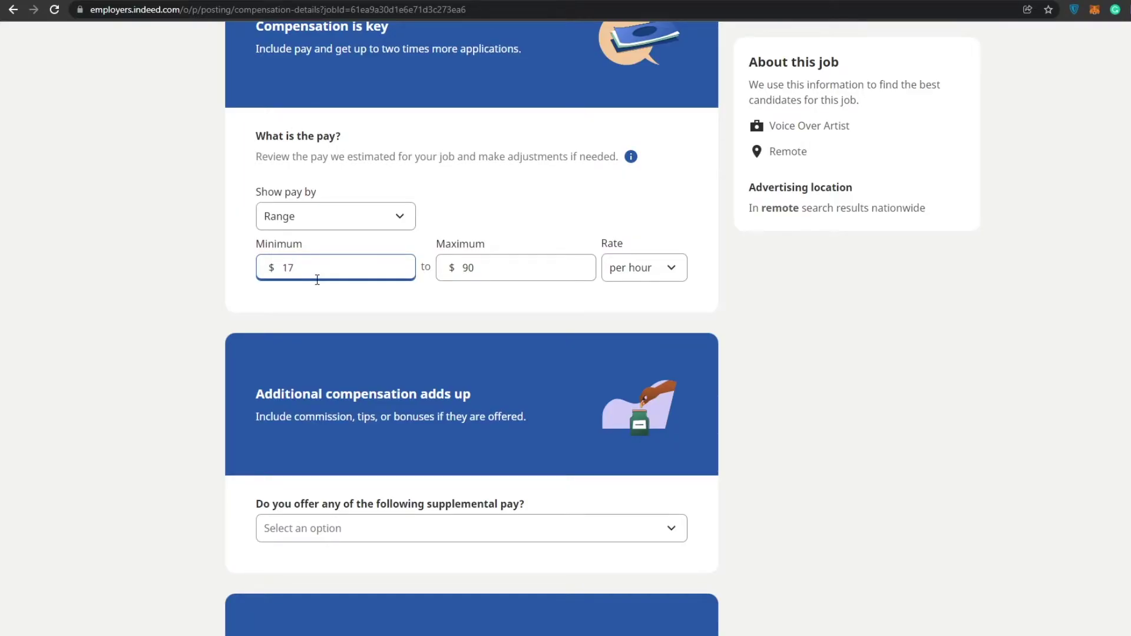
click(625, 274)
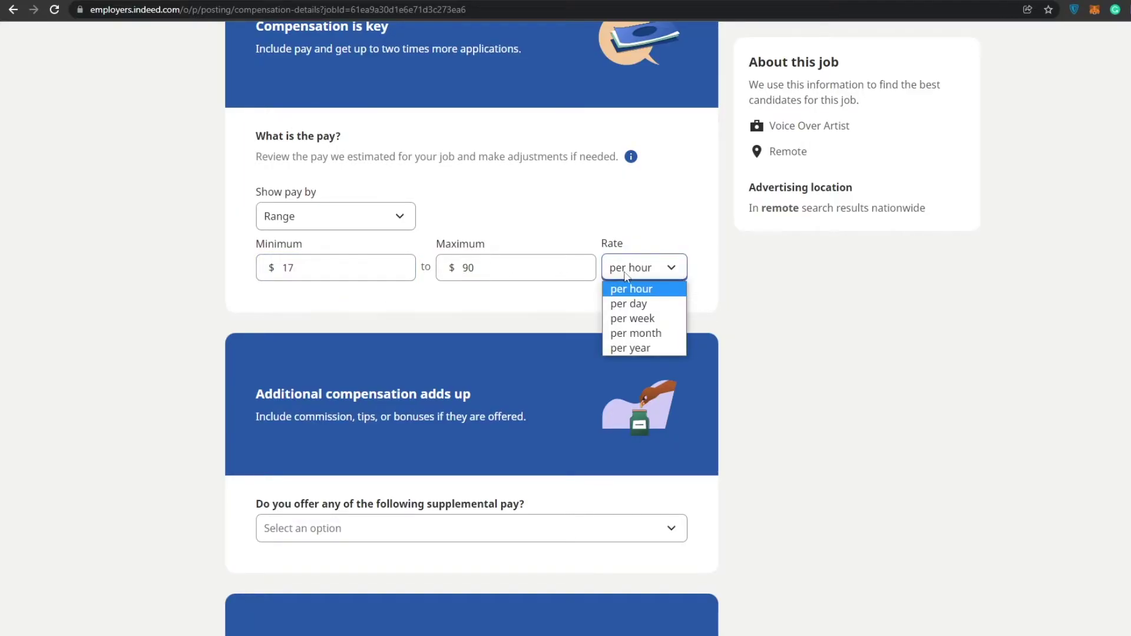
click(639, 333)
click(362, 236)
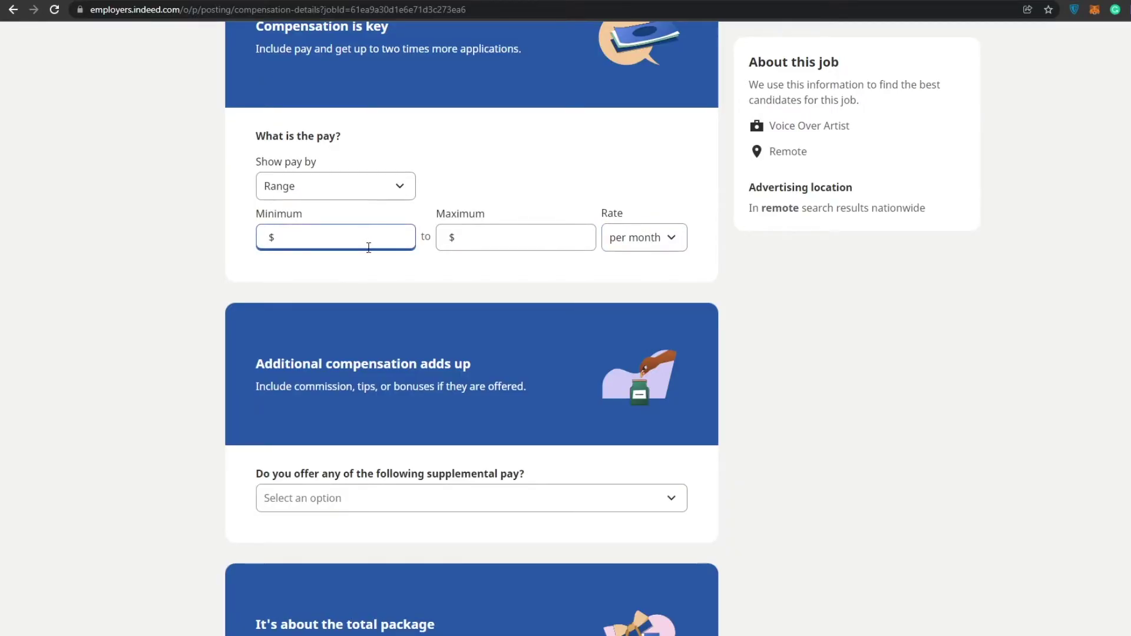
text(500)
click(510, 238)
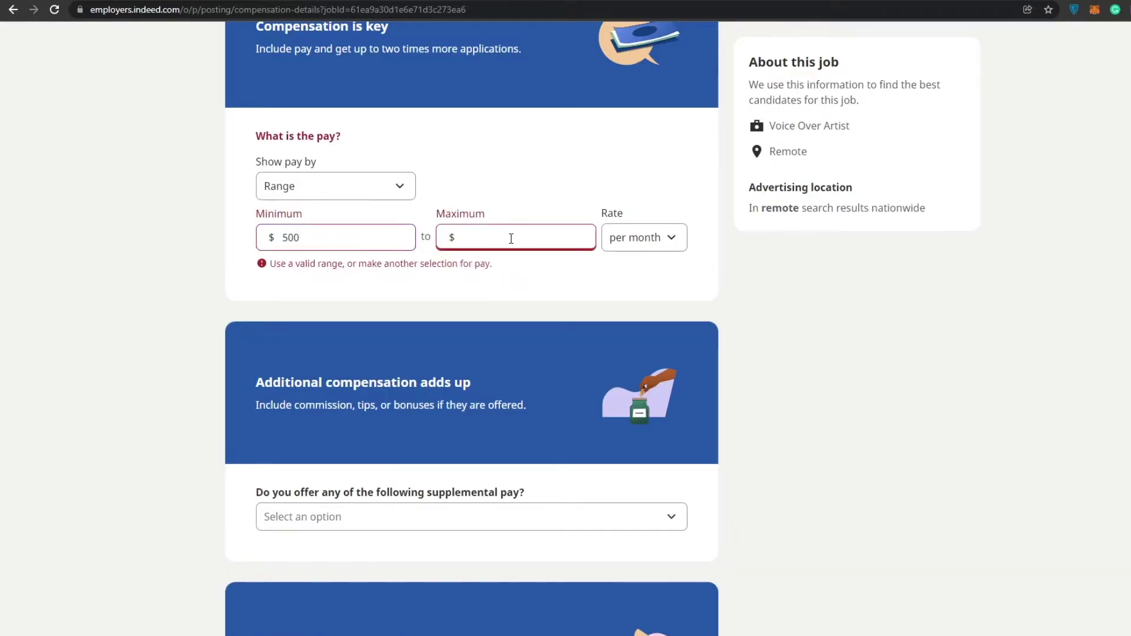
text(600)
scroll(412, 294, down, 3)
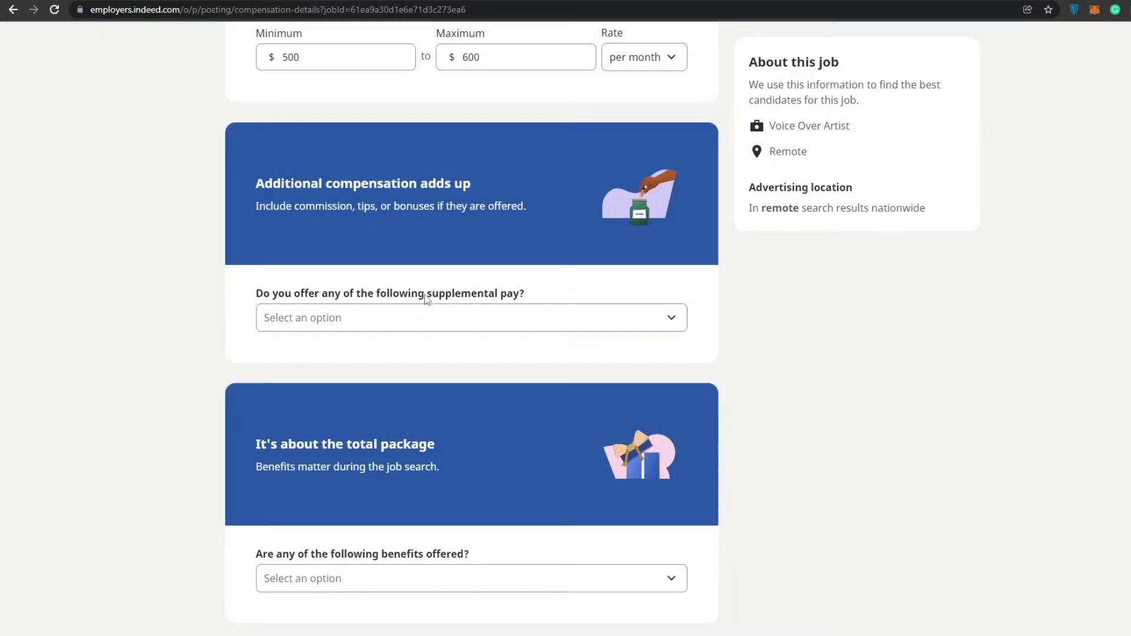
scroll(427, 299, up, 2)
click(657, 174)
click(657, 174)
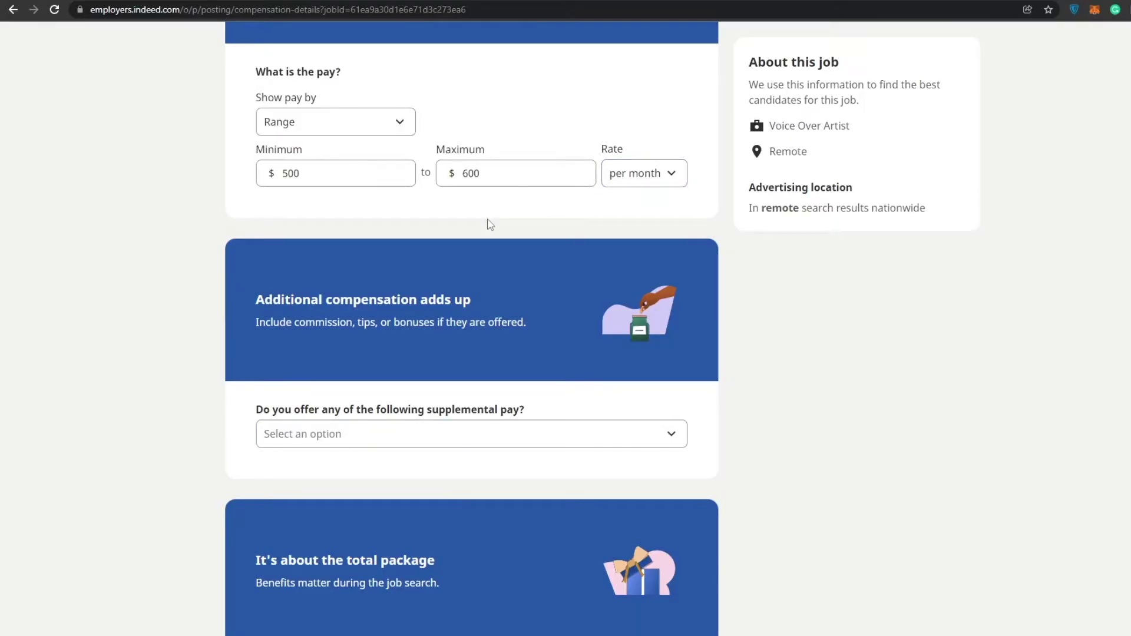
Offer Bonus pay and Tips as supplemental pay
scroll(488, 224, down, 2)
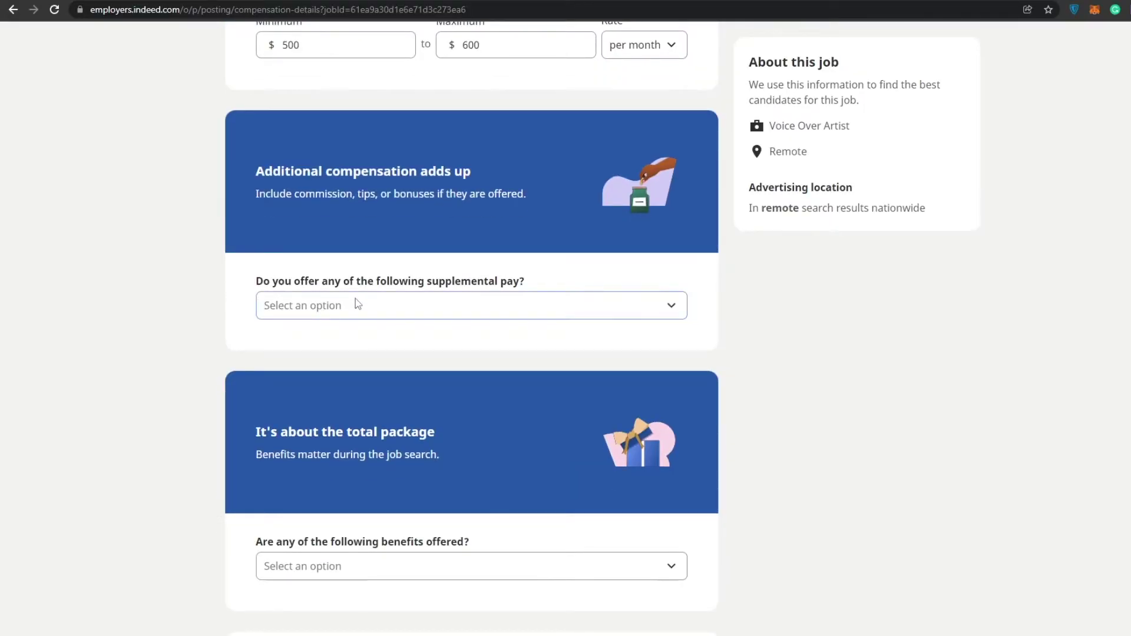
click(333, 305)
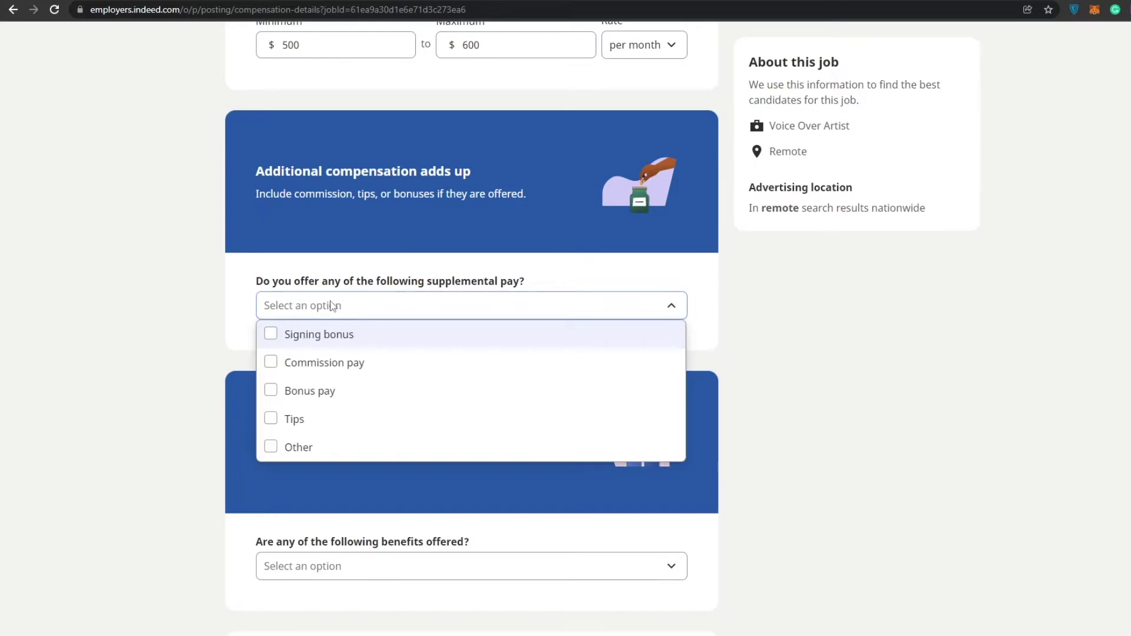
click(331, 395)
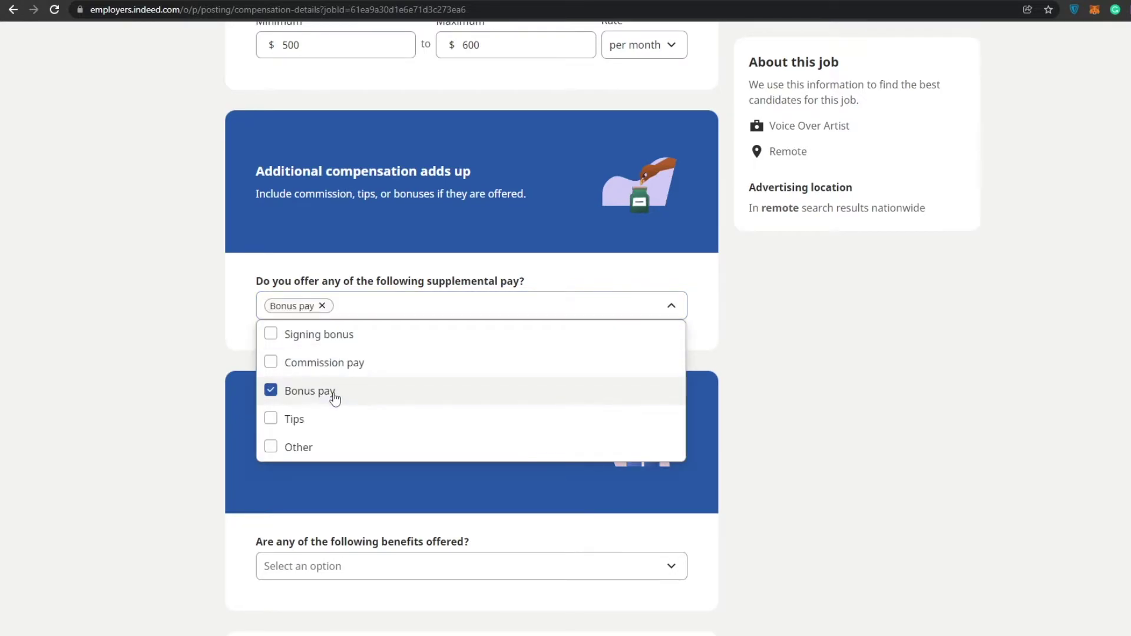
click(363, 433)
click(197, 354)
scroll(388, 335, down, 3)
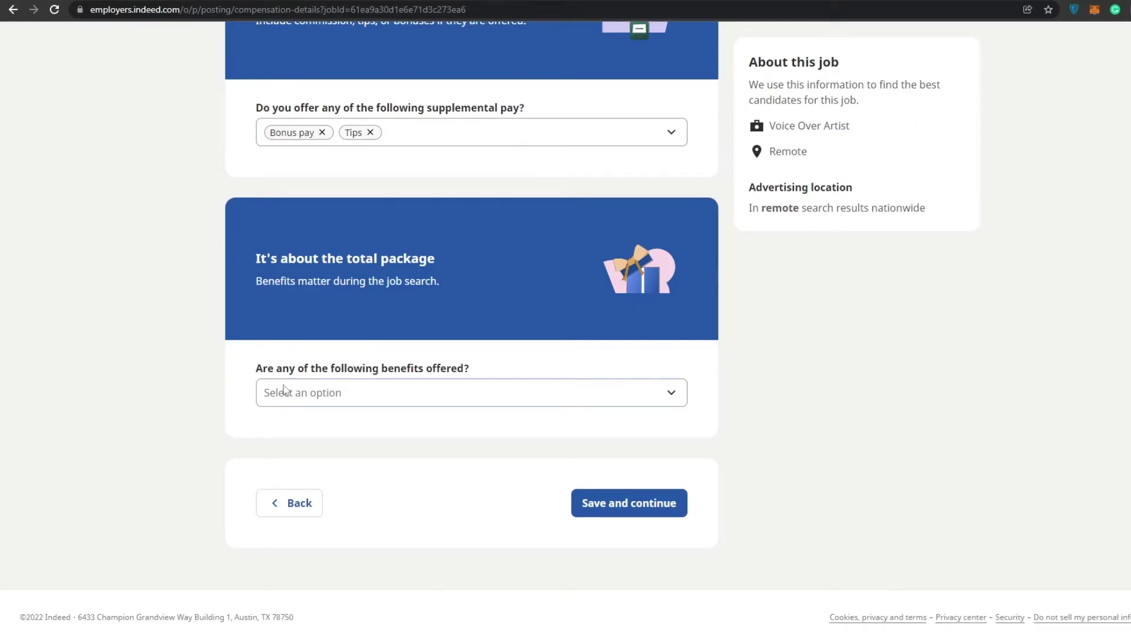
Mark Other as an offered benefit and save the pay details
click(348, 389)
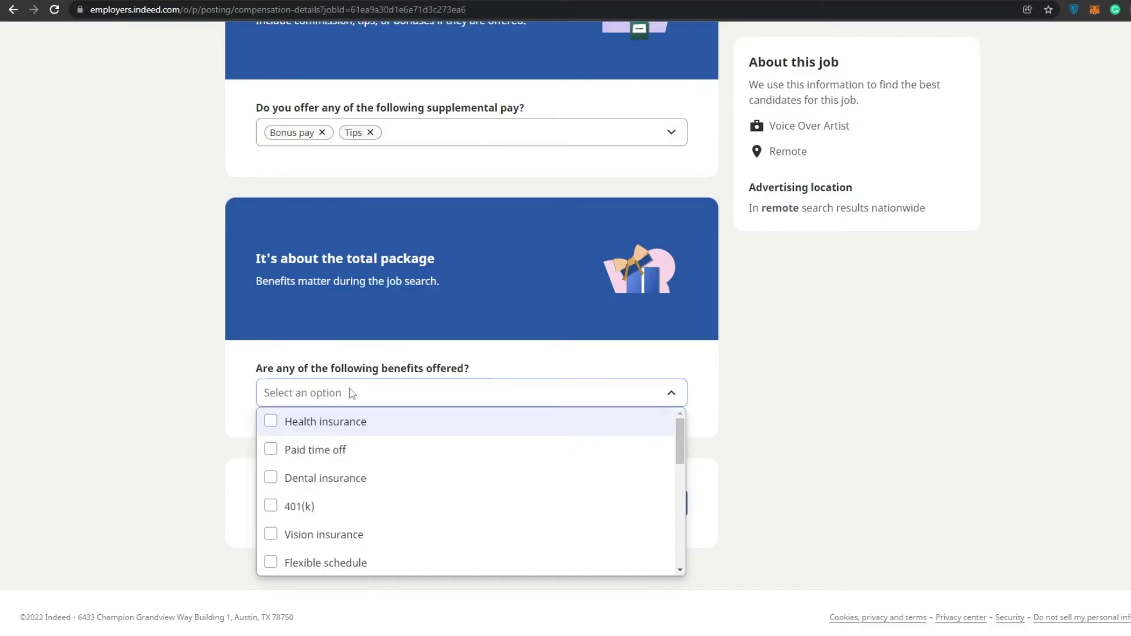
click(350, 392)
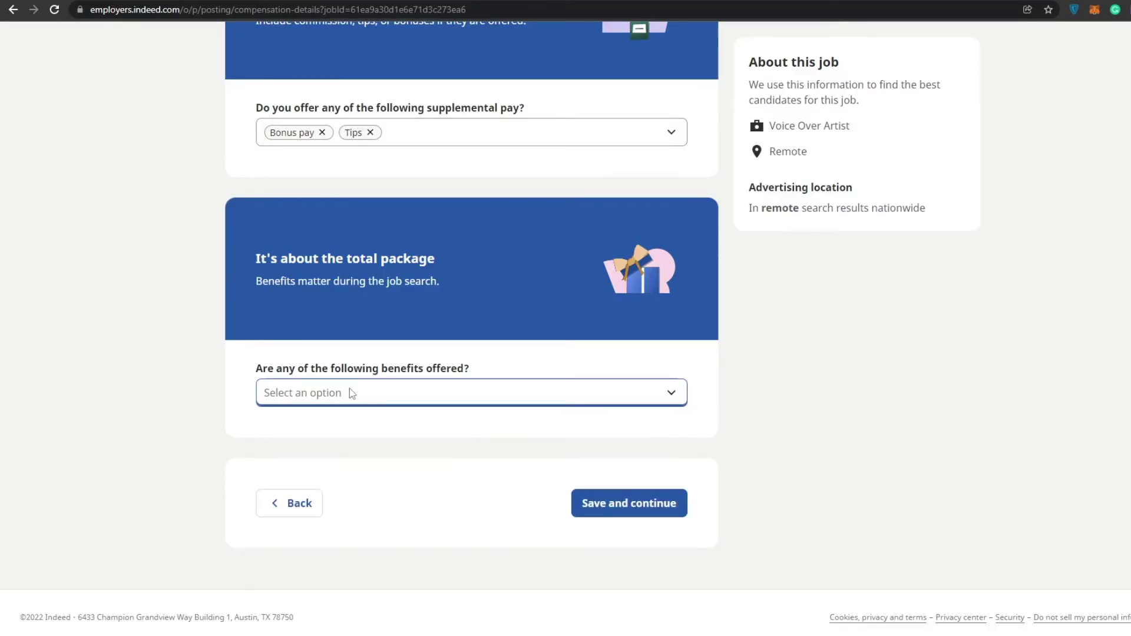
click(462, 392)
scroll(421, 524, down, 3)
click(421, 548)
click(648, 506)
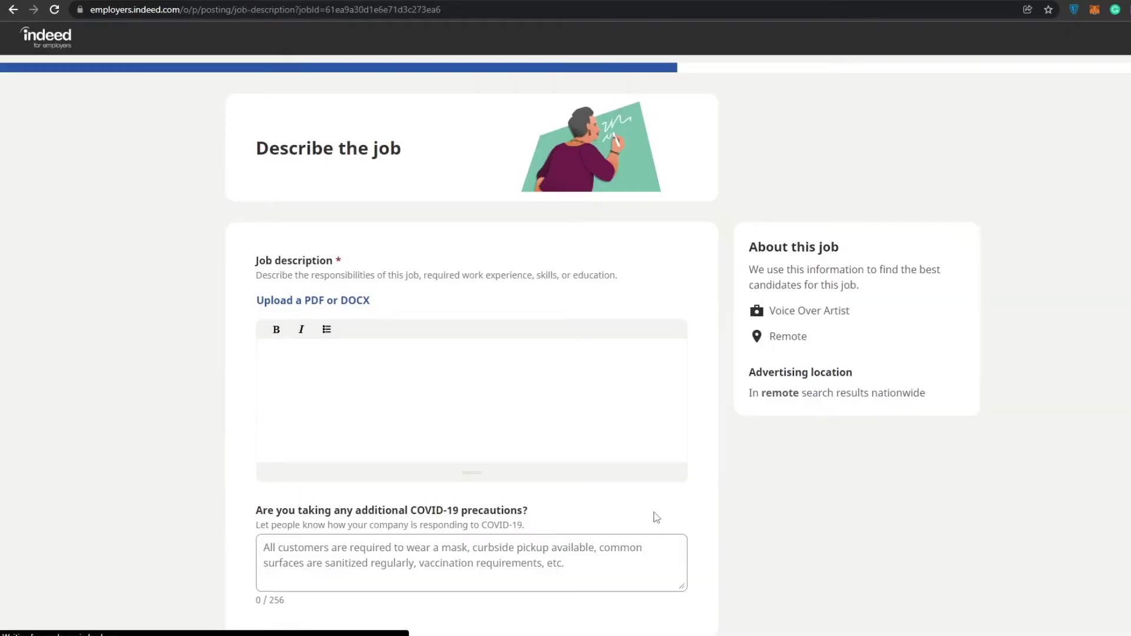
Begin writing the voice-over job description, starting with "It's"
click(497, 363)
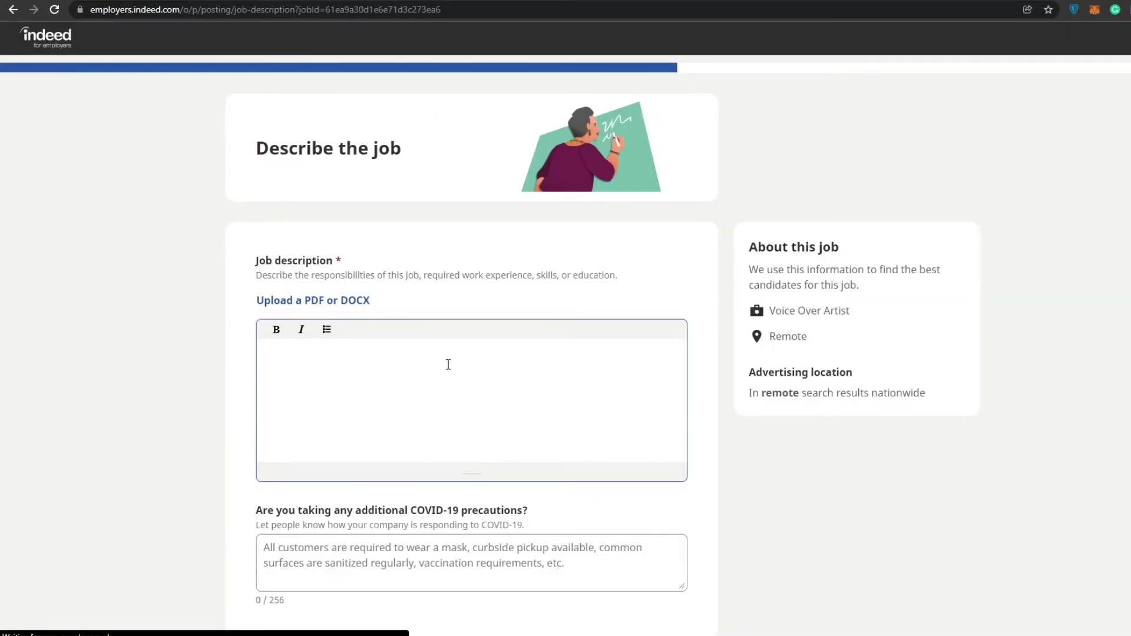
scroll(447, 360, down, 3)
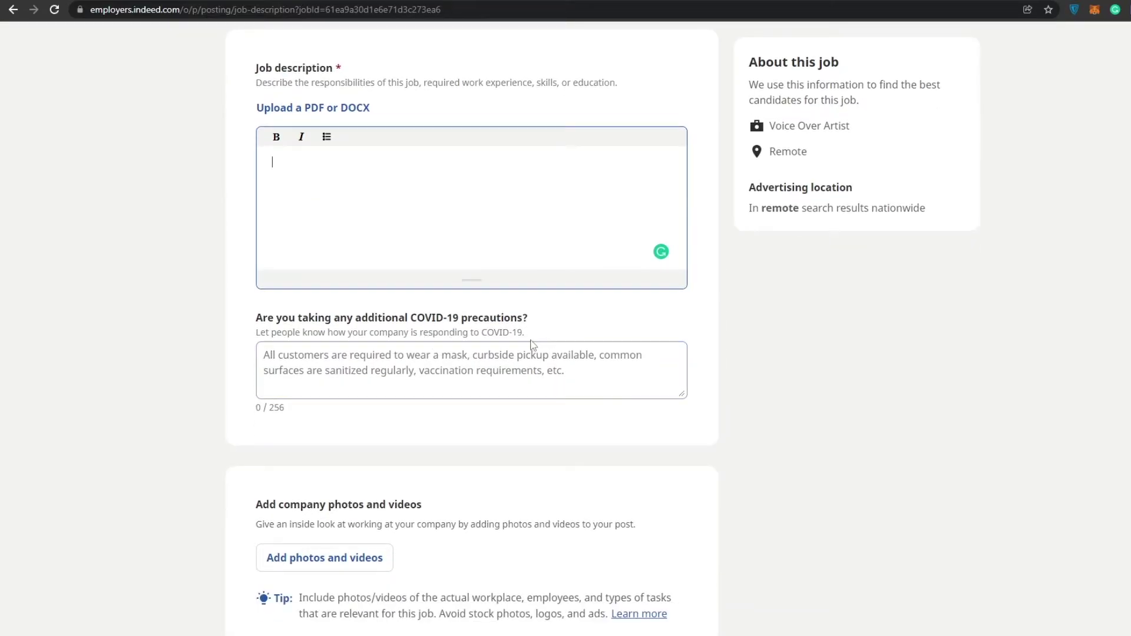
scroll(493, 382, down, 2)
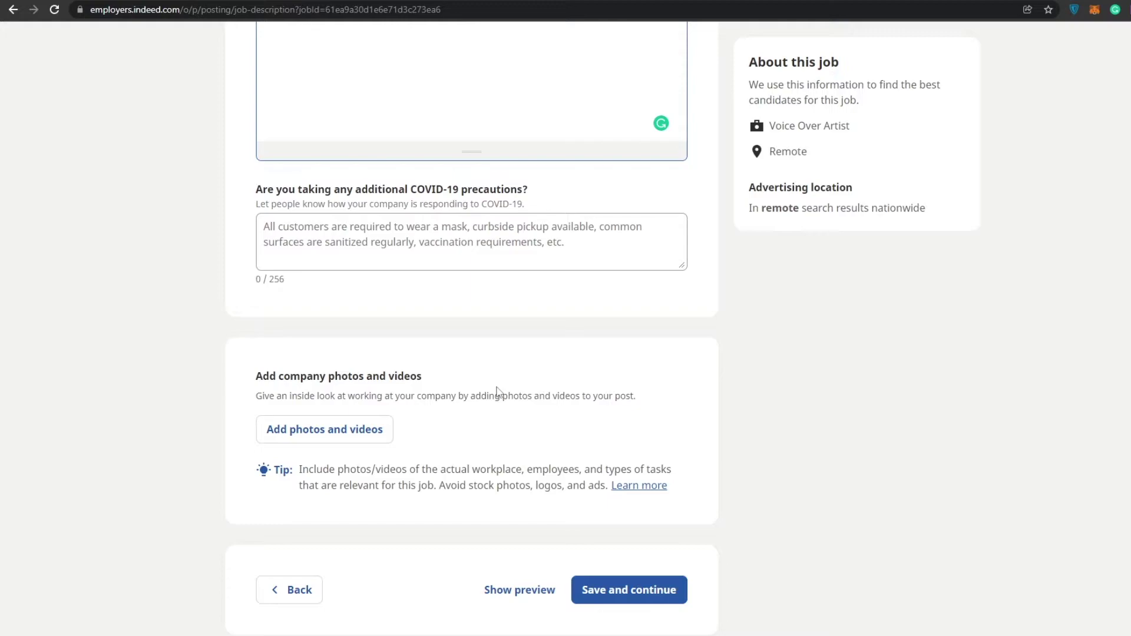
scroll(497, 390, down, 1)
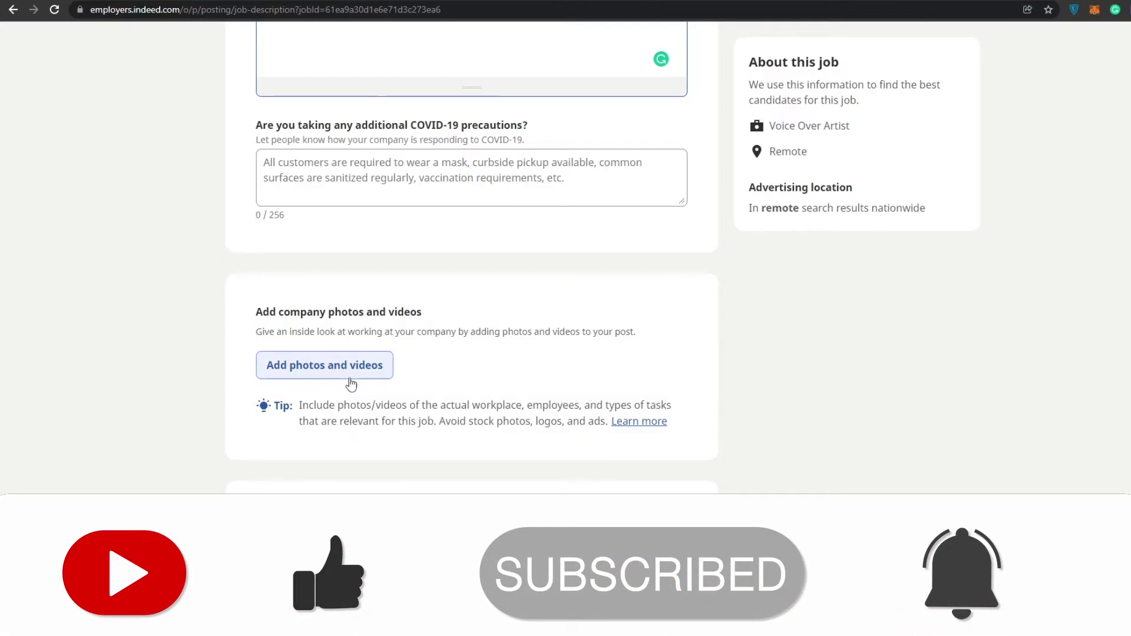
scroll(345, 380, up, 5)
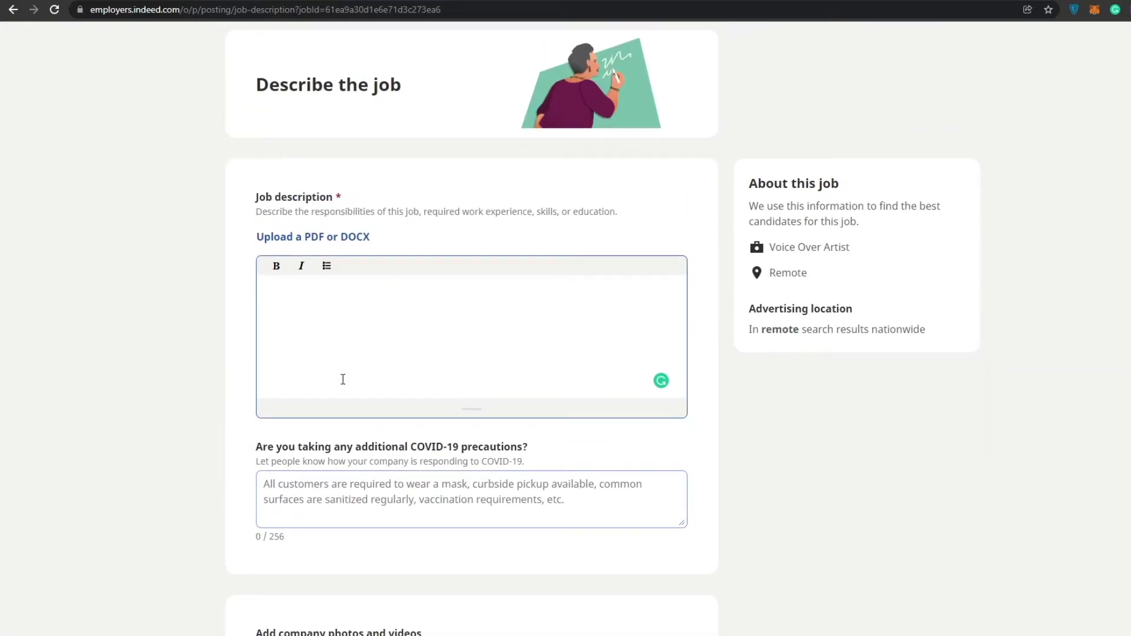
scroll(342, 379, down, 1)
click(467, 318)
scroll(500, 368, down, 5)
scroll(412, 307, up, 4)
text(It's)
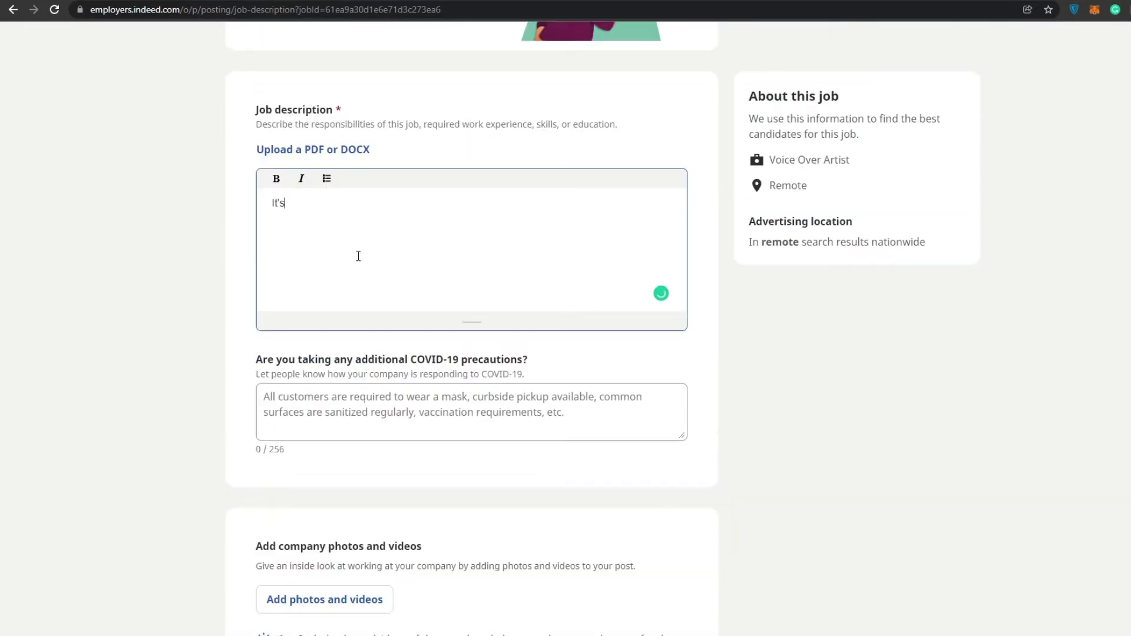
scroll(432, 331, down, 3)
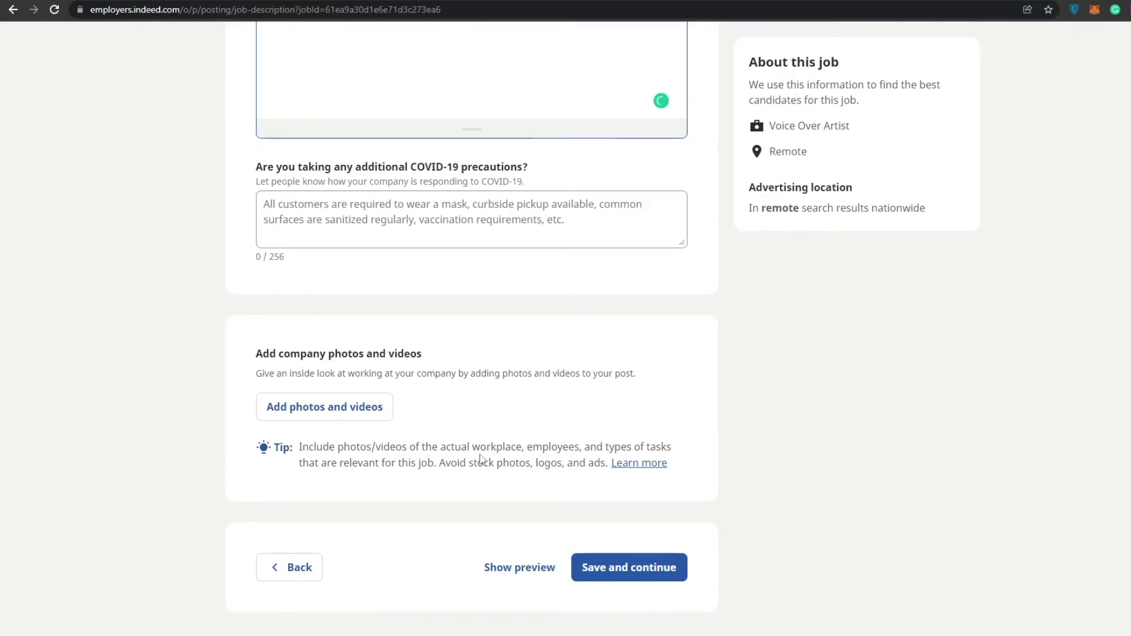
scroll(480, 459, up, 3)
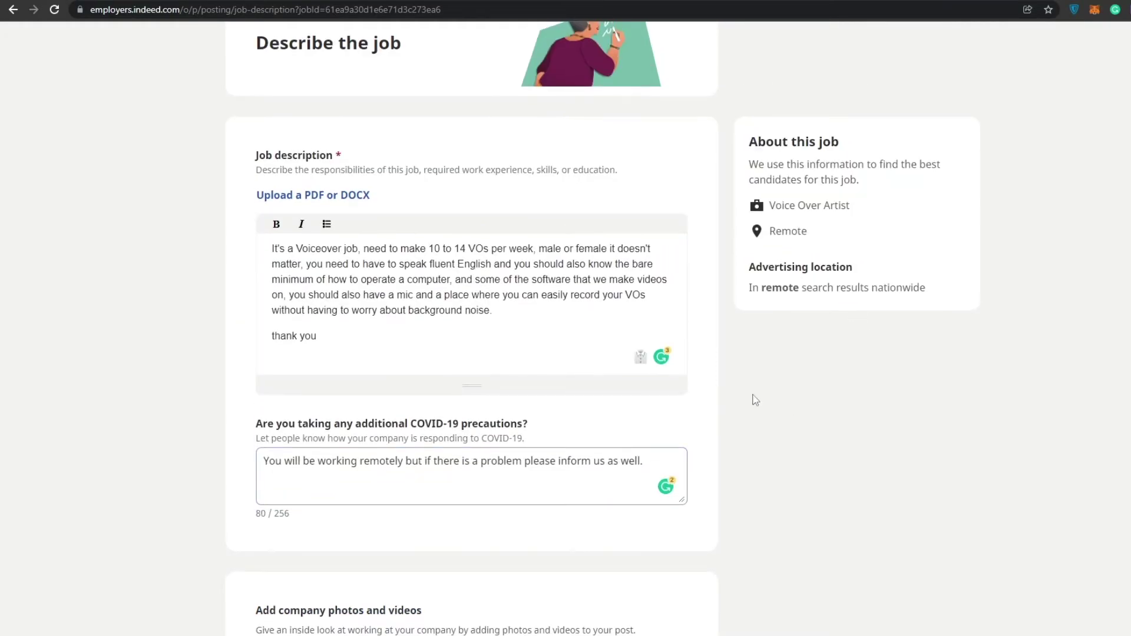
Finish the job description and COVID-19 note, then review the Describe the job page
scroll(825, 383, up, 1)
scroll(653, 291, down, 2)
click(650, 284)
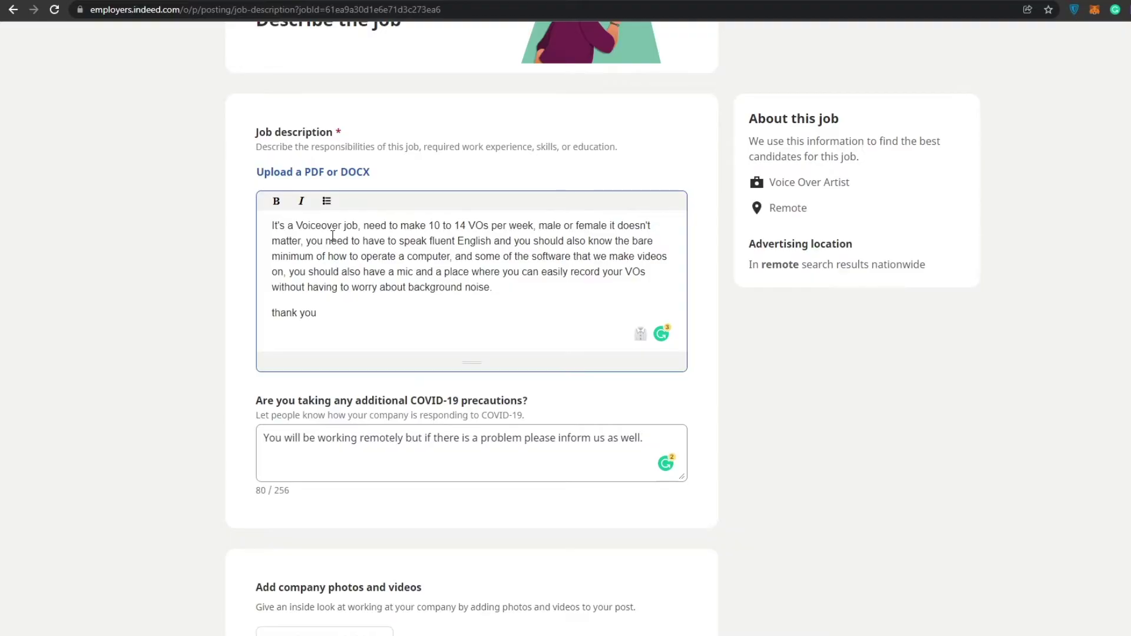
scroll(333, 236, down, 2)
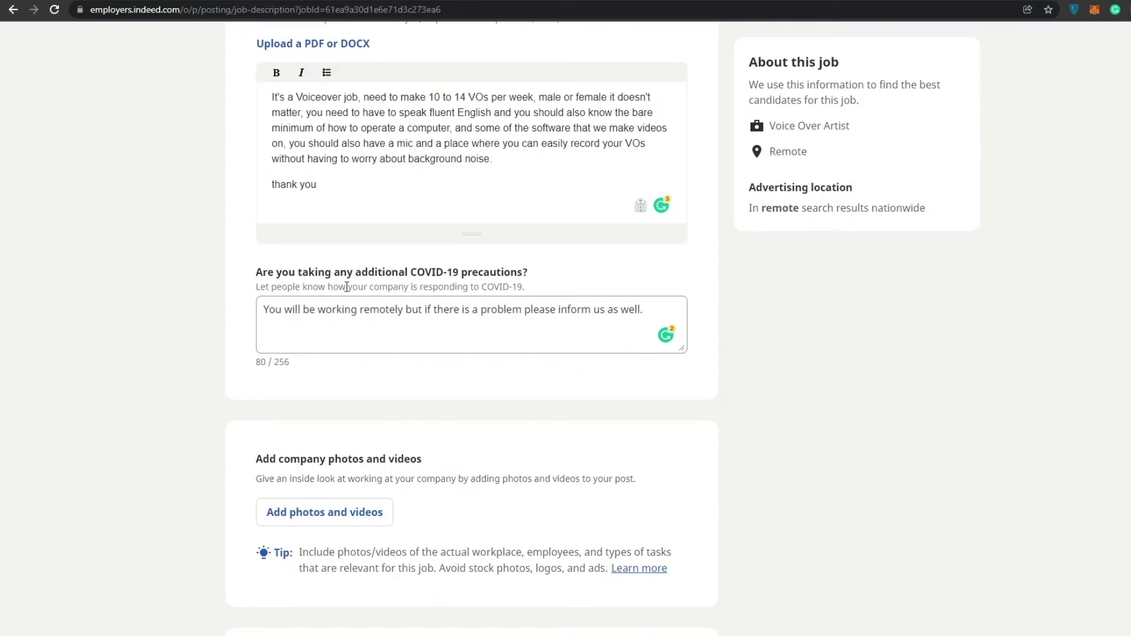
scroll(347, 295, down, 1)
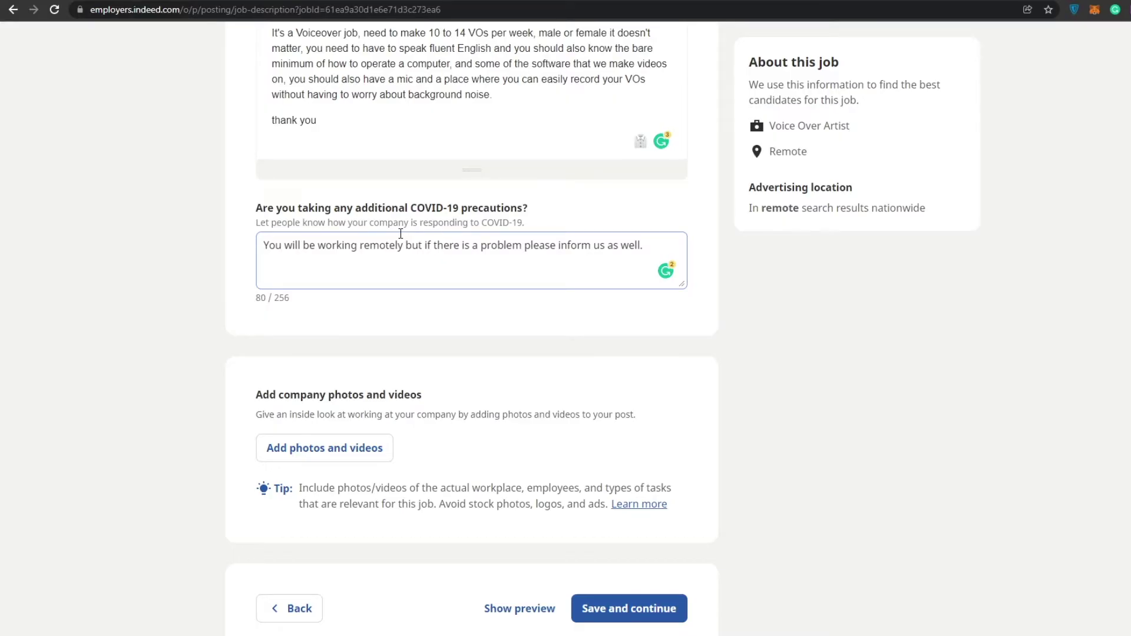
scroll(407, 239, down, 2)
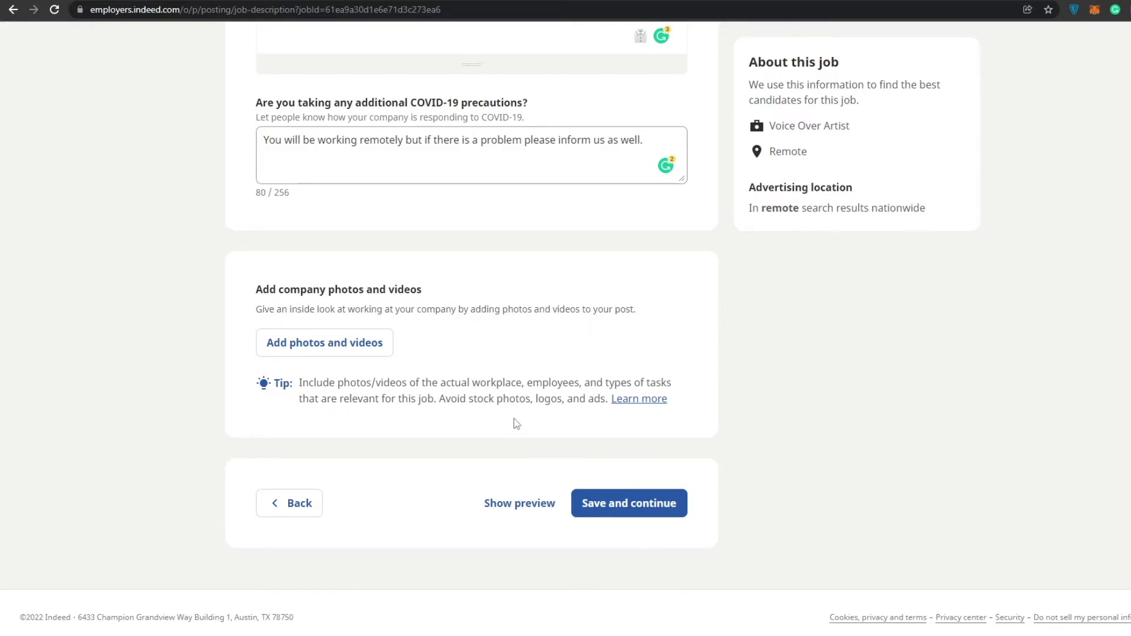
scroll(514, 419, up, 5)
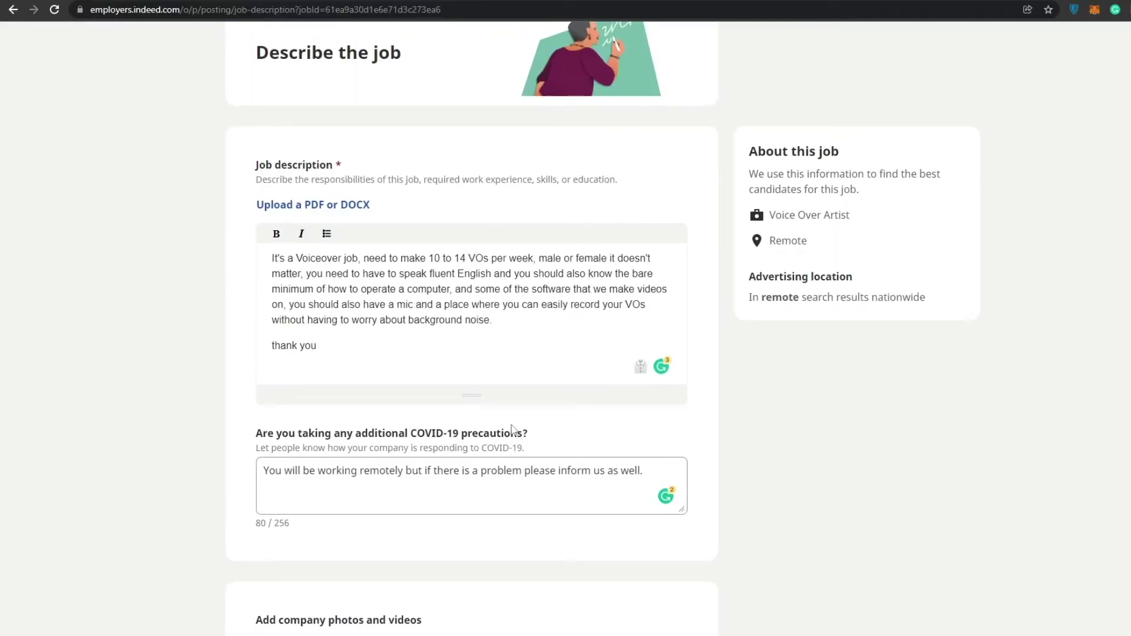
scroll(514, 429, down, 5)
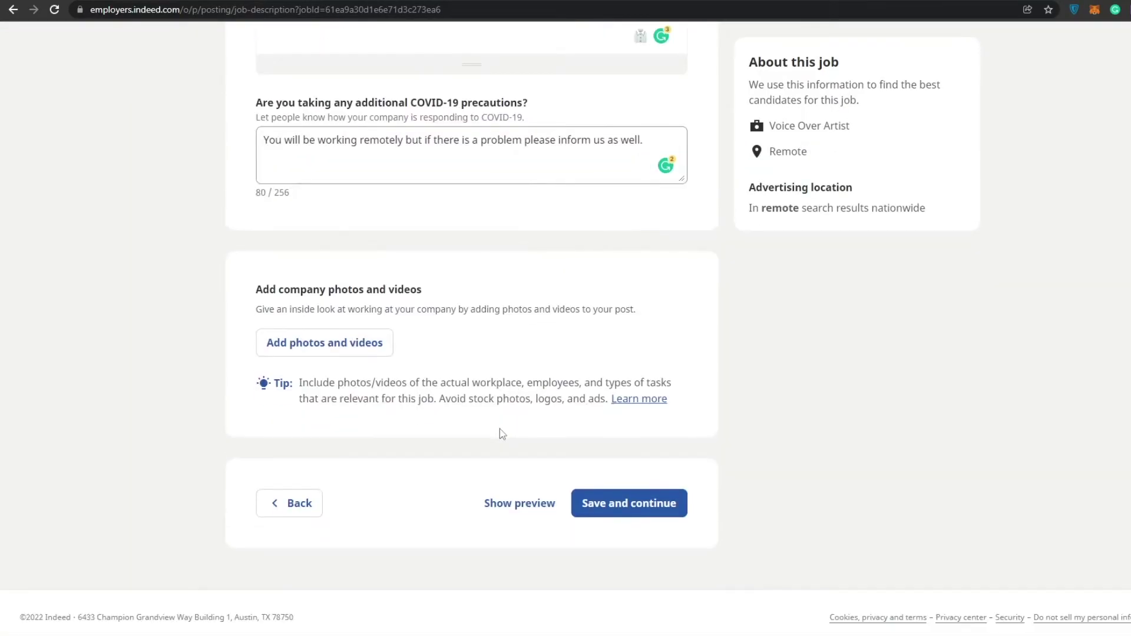
click(639, 511)
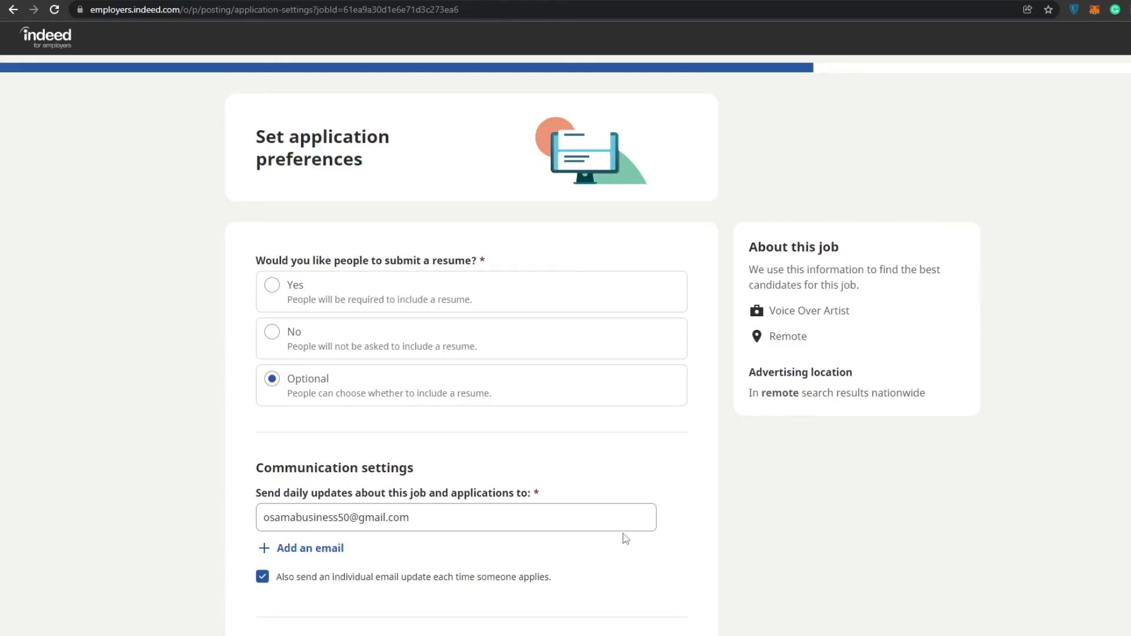
scroll(351, 269, down, 1)
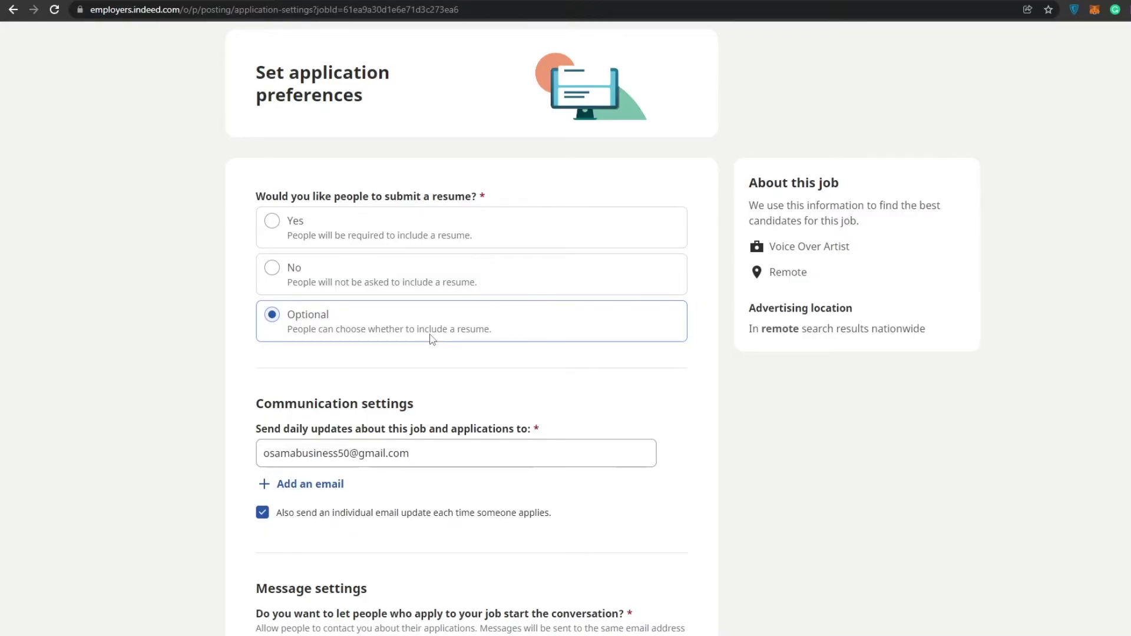
scroll(432, 339, down, 3)
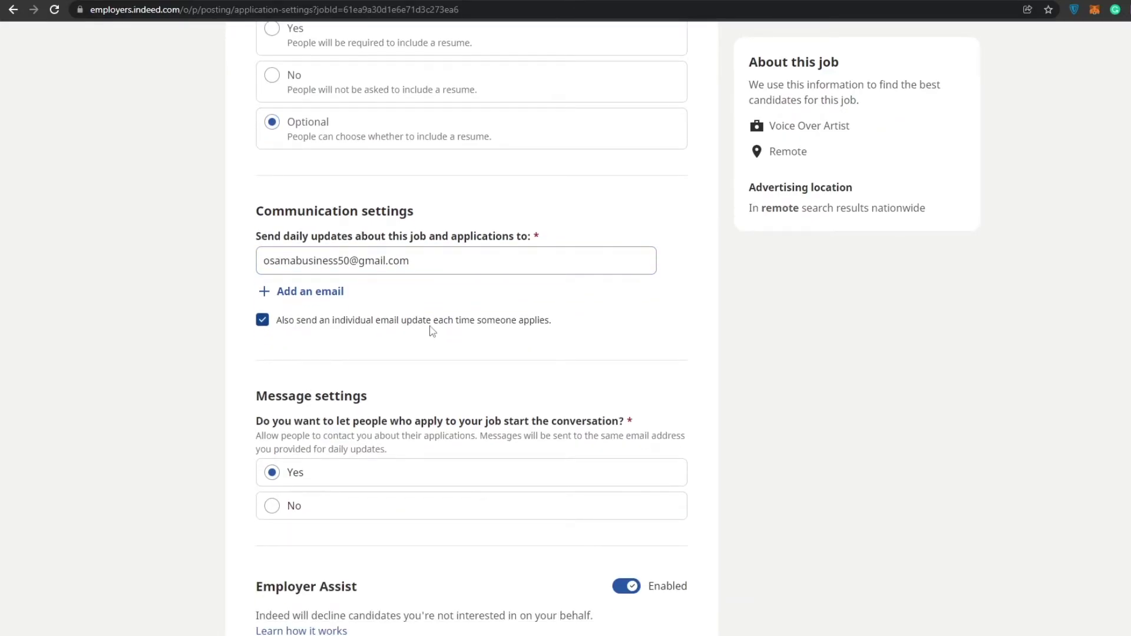
scroll(431, 331, up, 4)
scroll(431, 306, down, 1)
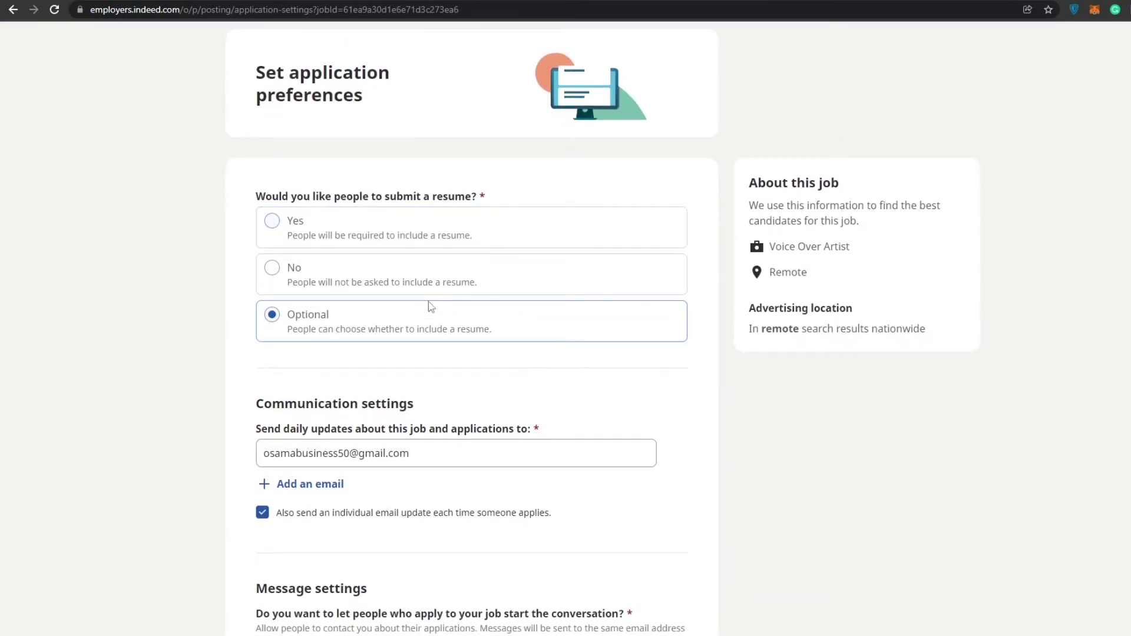
scroll(575, 315, down, 2)
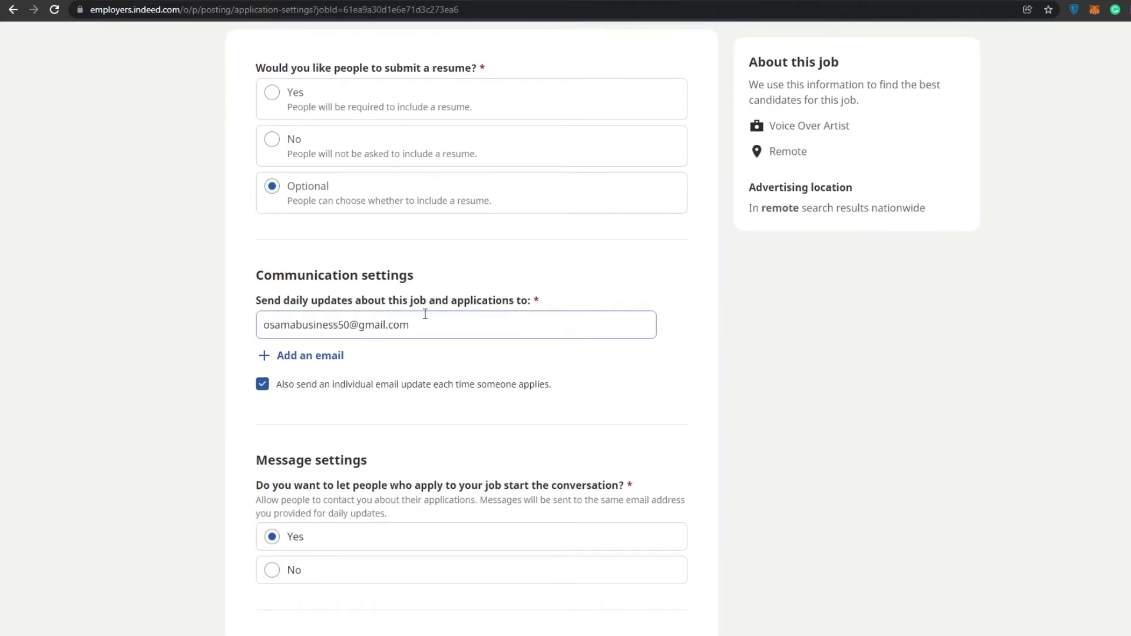
scroll(330, 271, down, 1)
scroll(369, 207, down, 2)
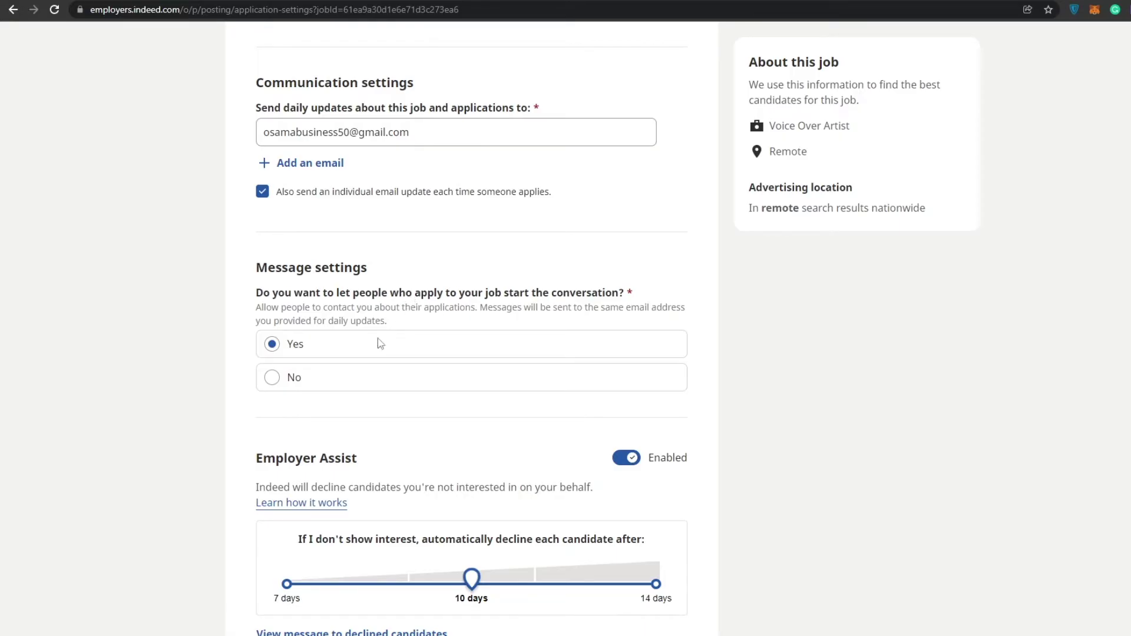
Stop applicants starting conversations and keep auto-decline at 10 days
click(324, 387)
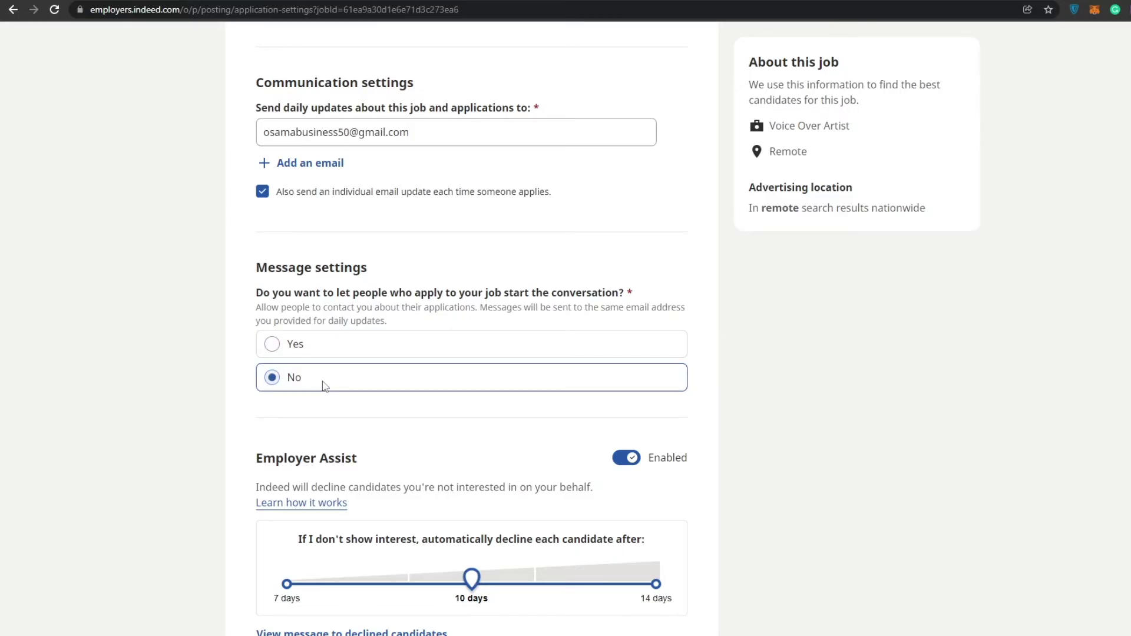
scroll(324, 387, down, 2)
scroll(324, 357, down, 1)
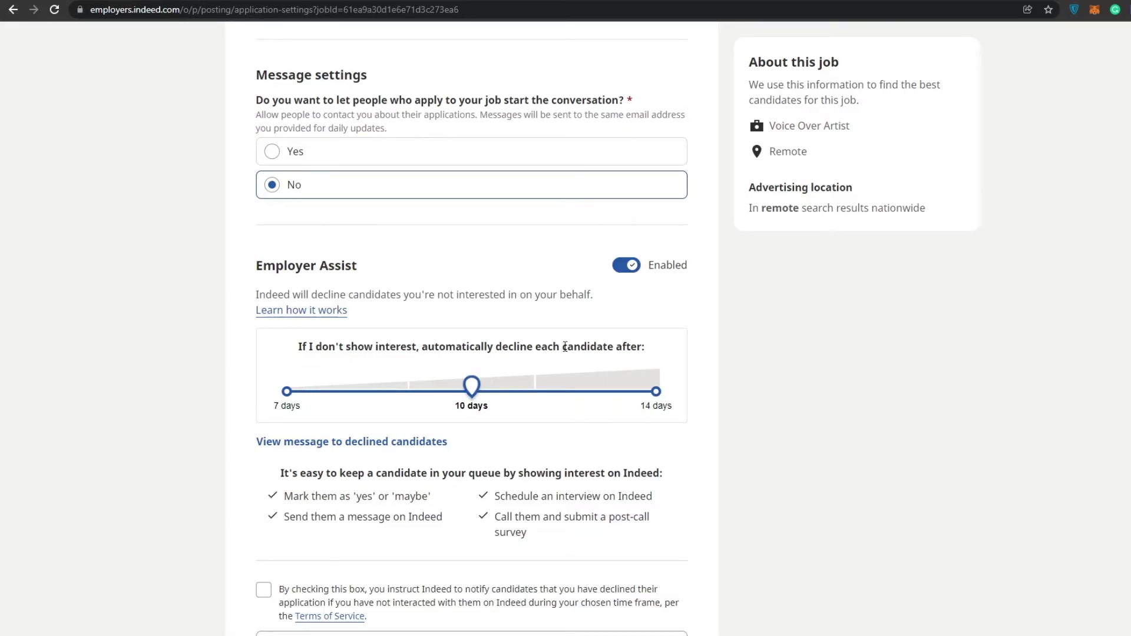
drag(656, 393, 284, 390)
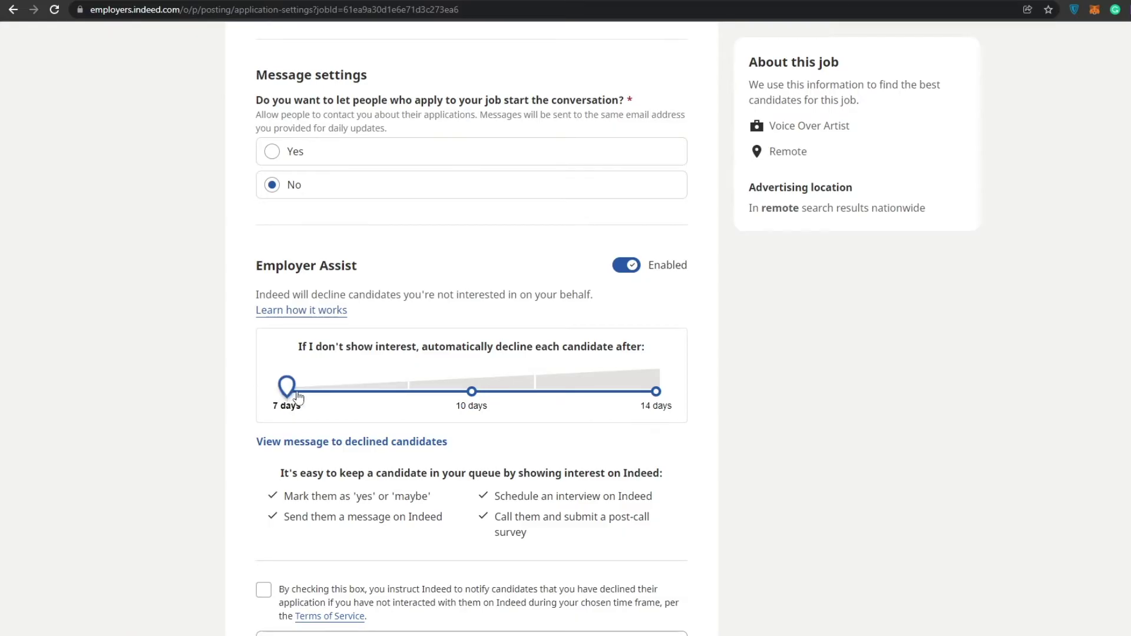
click(471, 397)
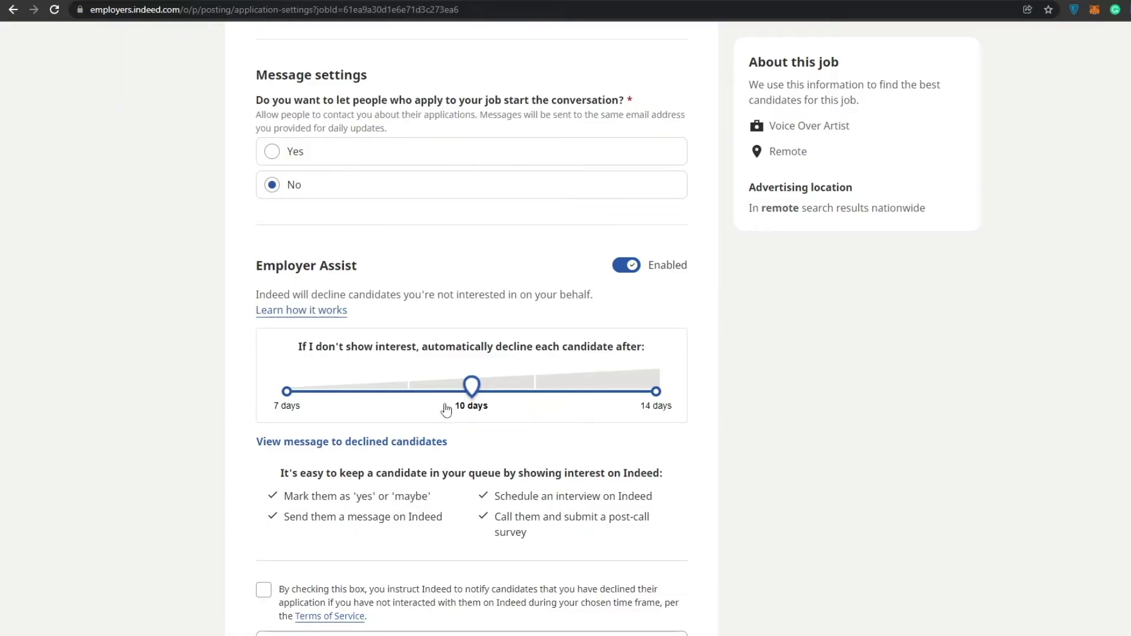
Agree to notify declined candidates and save the application preferences
scroll(742, 357, down, 3)
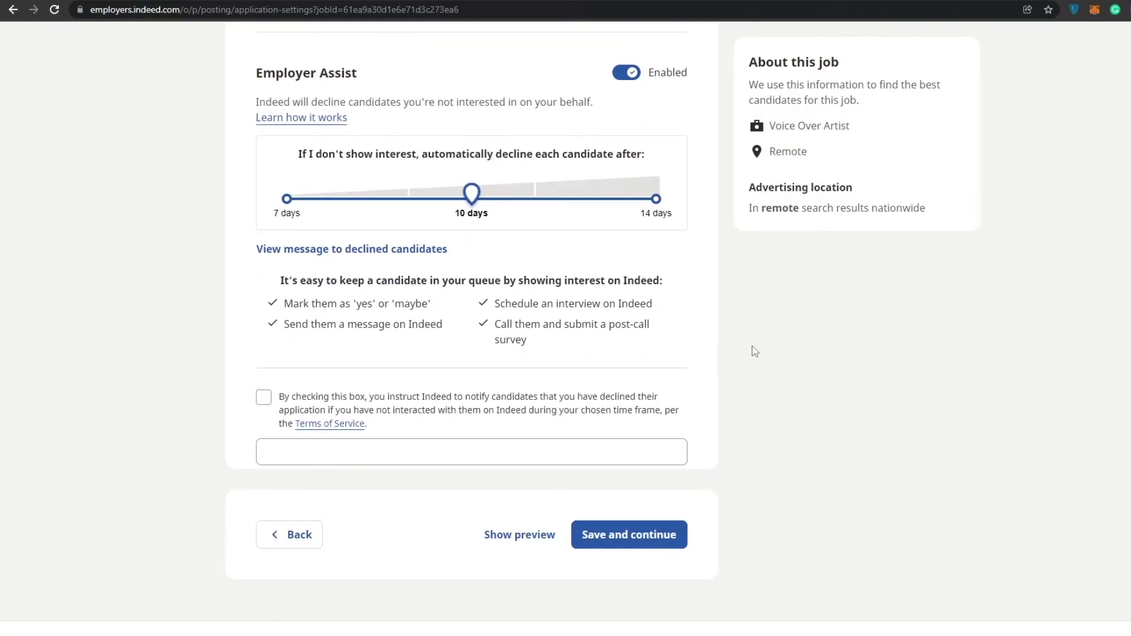
click(264, 398)
scroll(594, 488, down, 1)
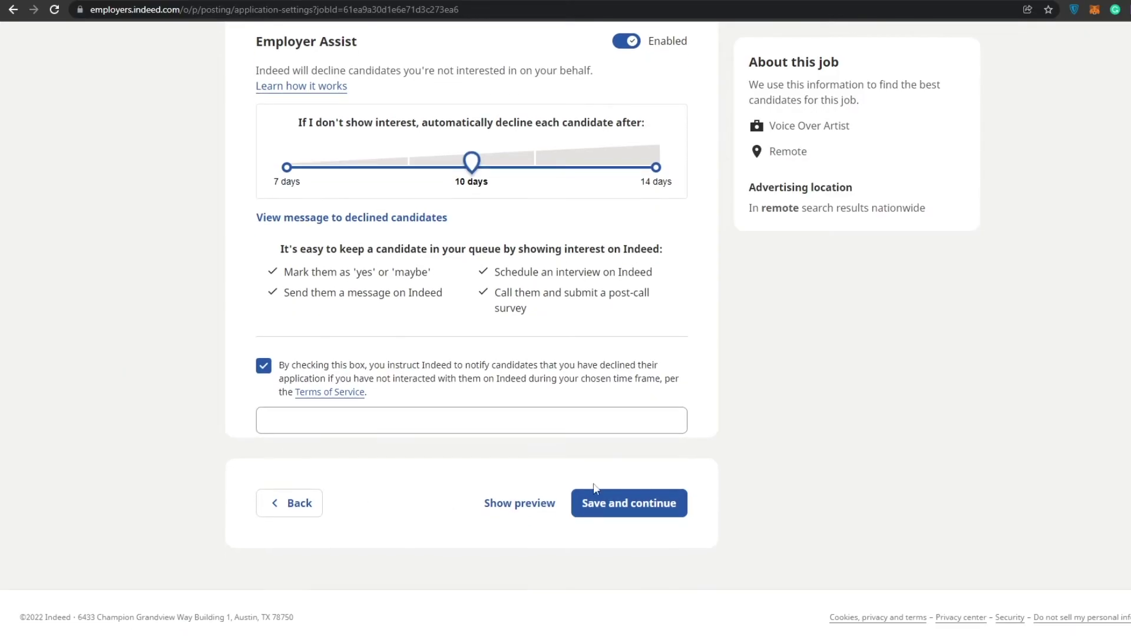
scroll(757, 538, up, 8)
scroll(858, 538, down, 8)
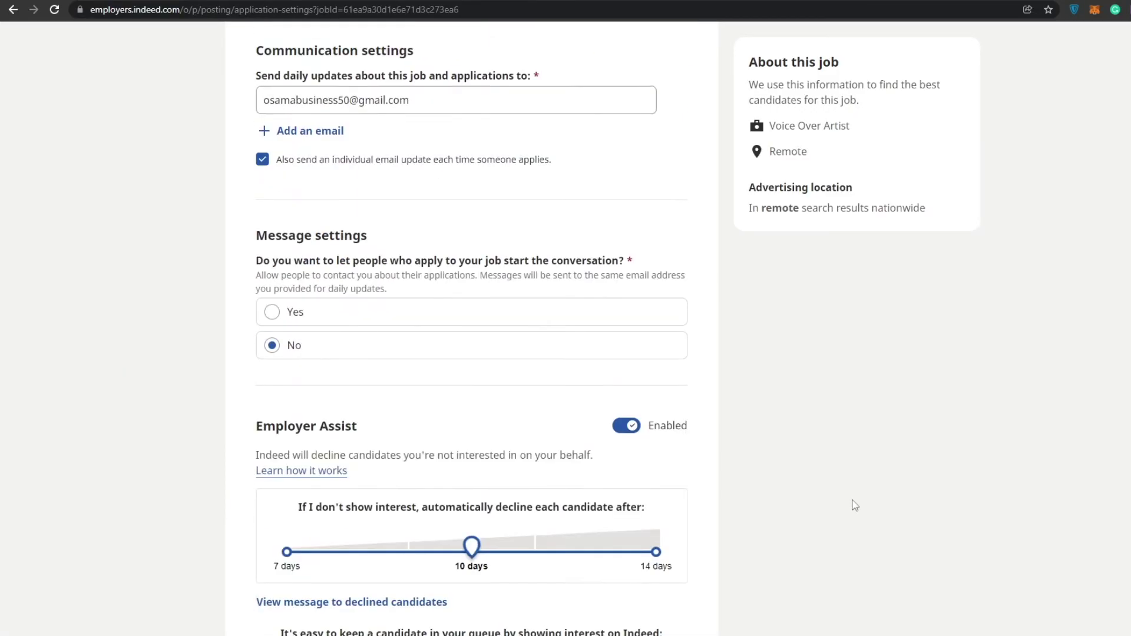
click(651, 514)
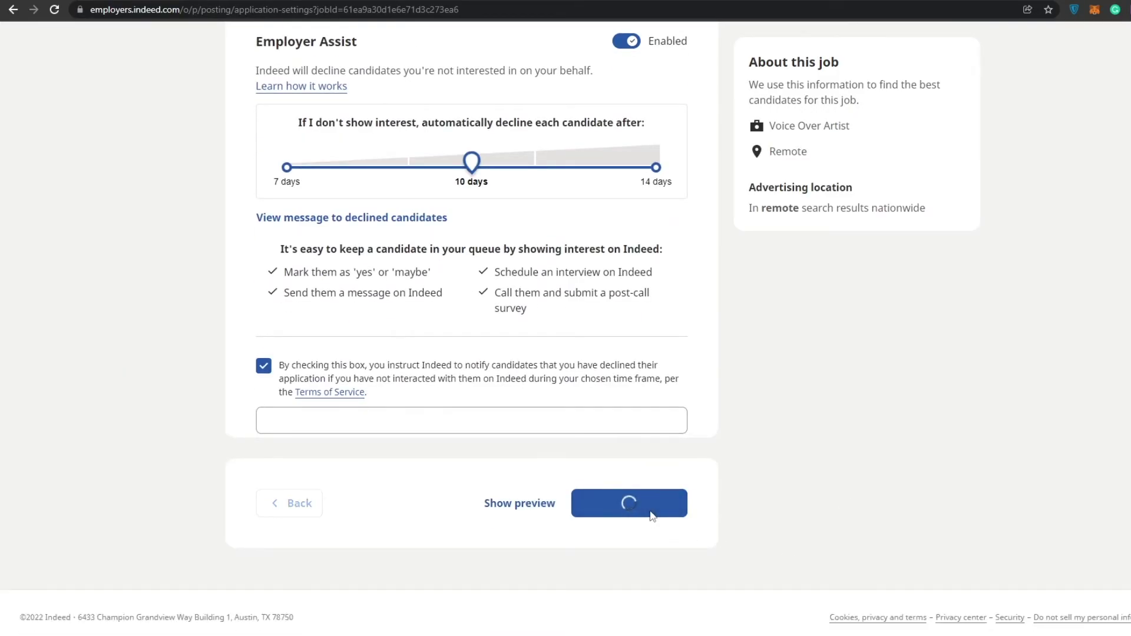
Change the experience question to ask for 1 year of VoiceOver experience
scroll(589, 227, up, 7)
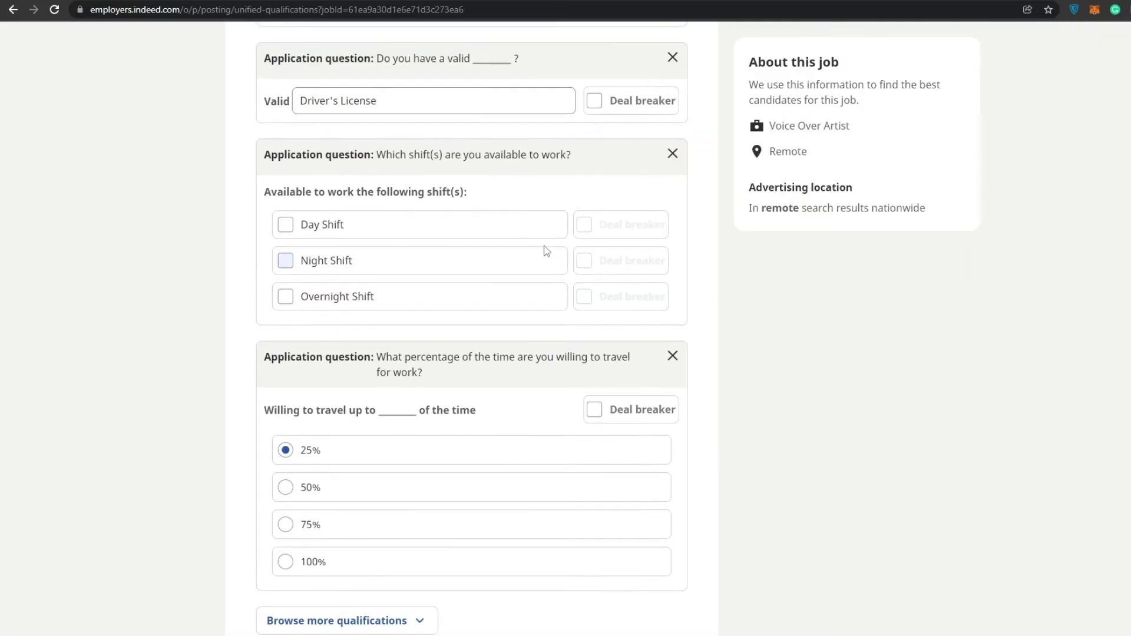
scroll(522, 291, up, 5)
scroll(400, 235, down, 4)
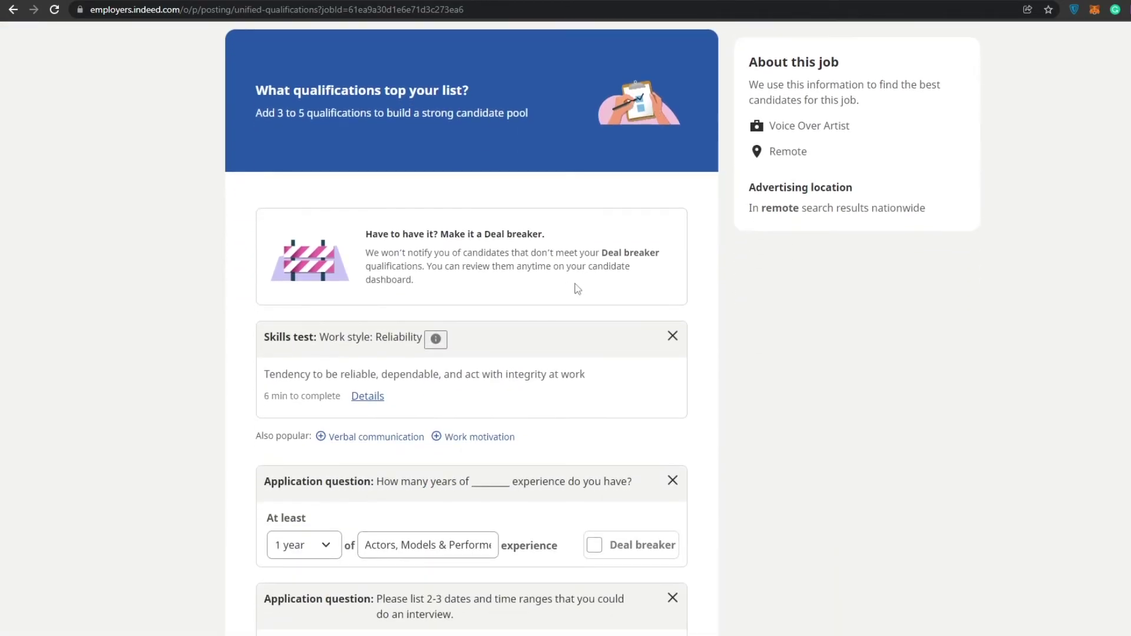
scroll(414, 316, down, 6)
scroll(431, 313, up, 3)
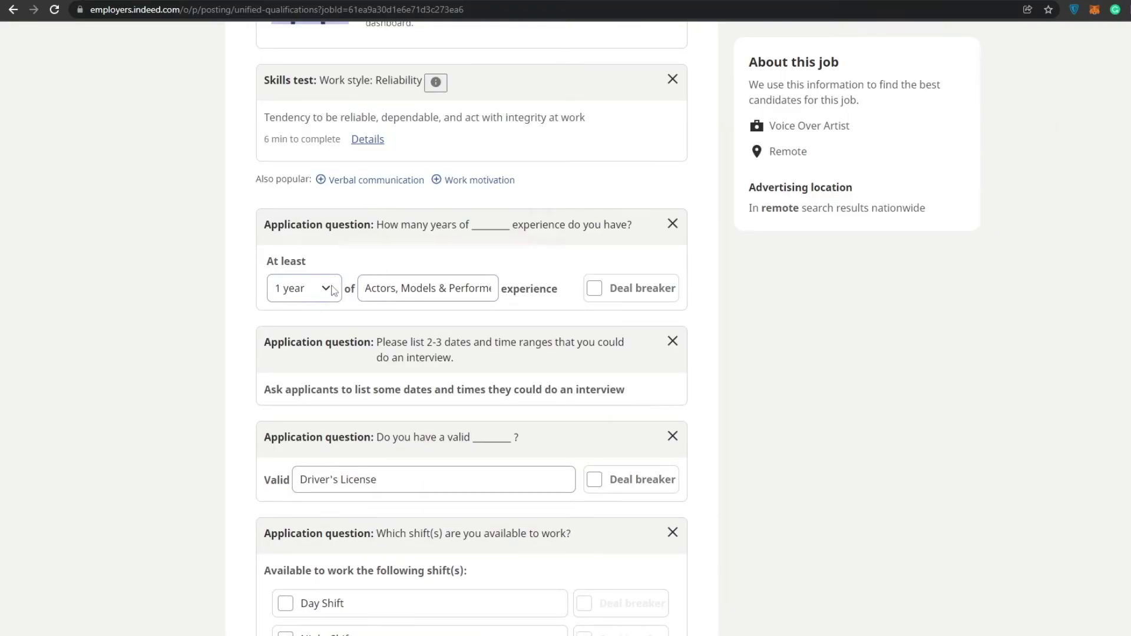
drag(399, 293, 338, 295)
triple_click(436, 288)
text(Voi)
scroll(395, 529, up, 4)
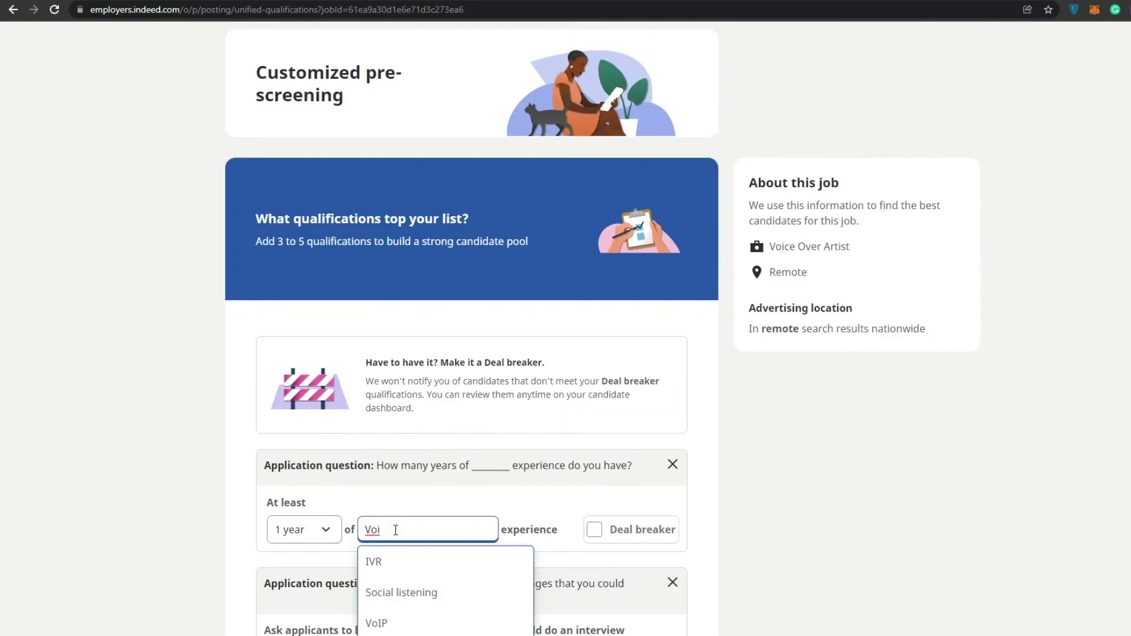
text(ceOver)
scroll(395, 529, down, 3)
click(312, 337)
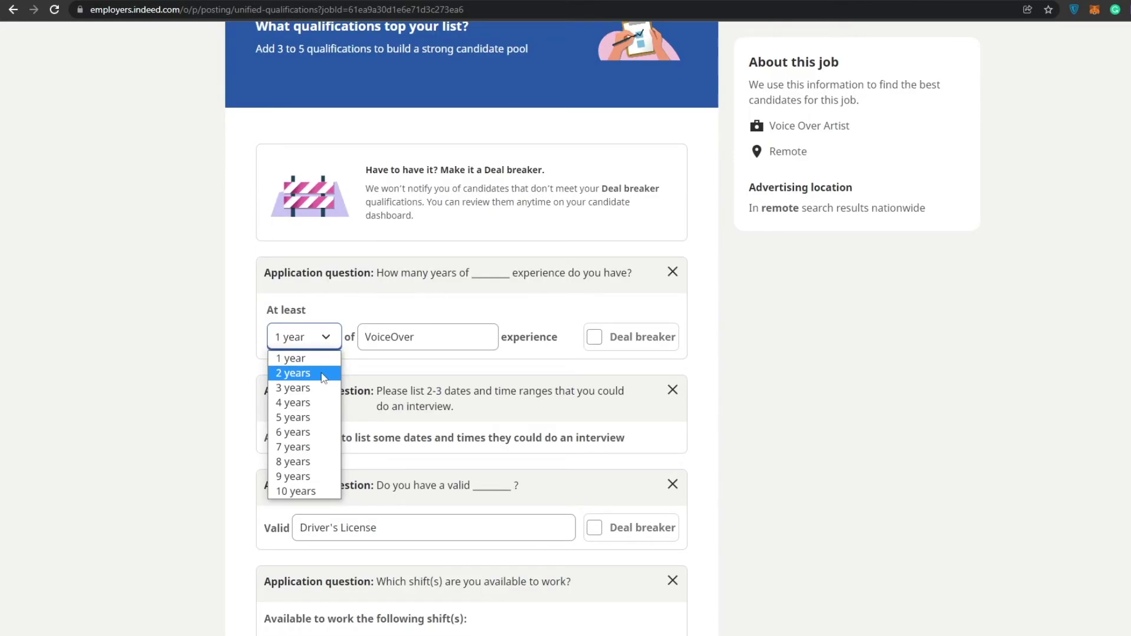
click(323, 364)
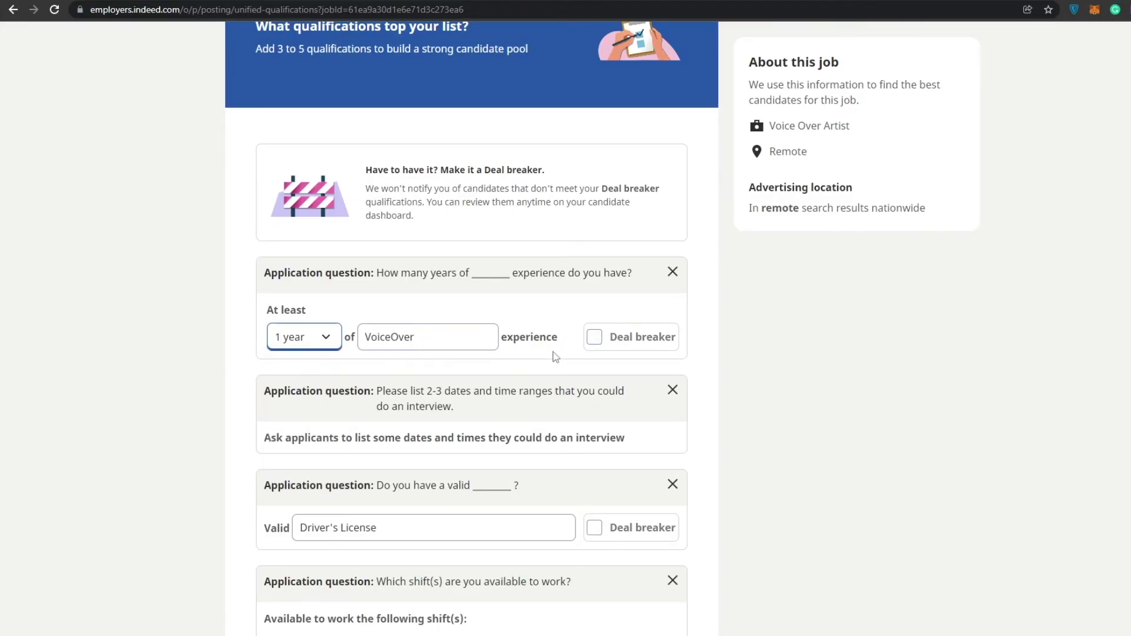
Replace Driver's License with National ID card and mark that question a deal breaker
scroll(373, 229, down, 2)
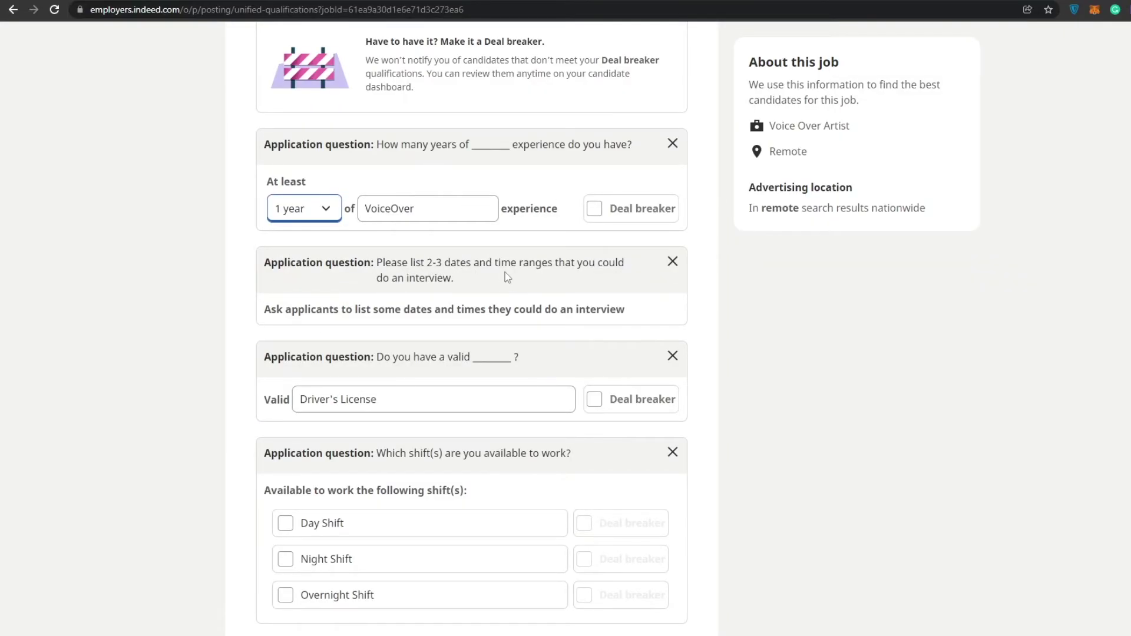
scroll(420, 283, down, 1)
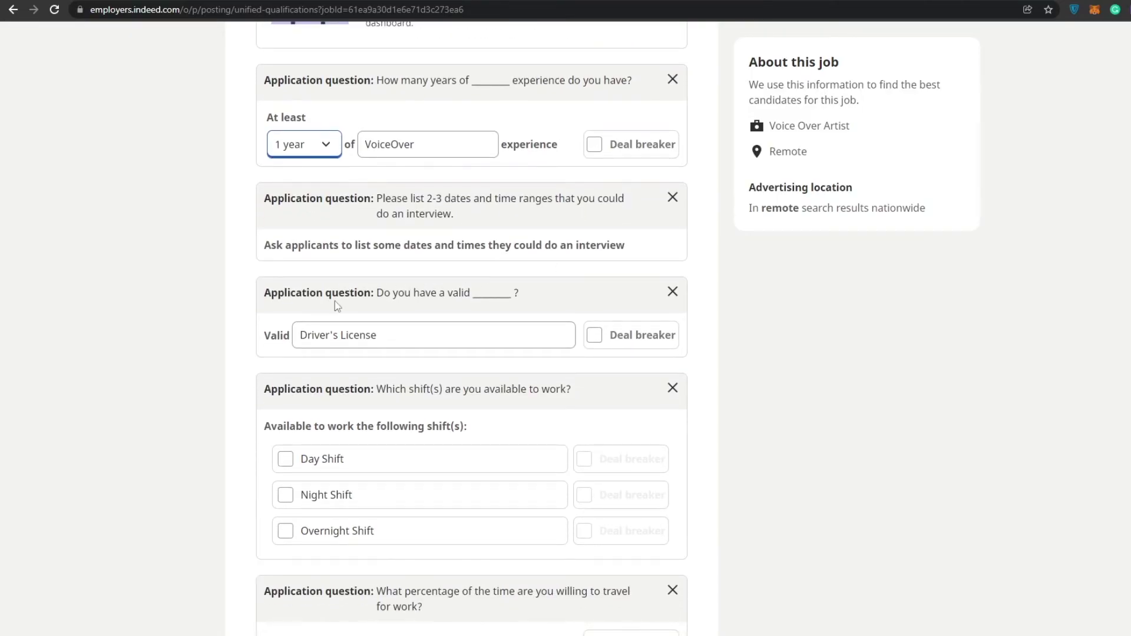
scroll(336, 305, down, 1)
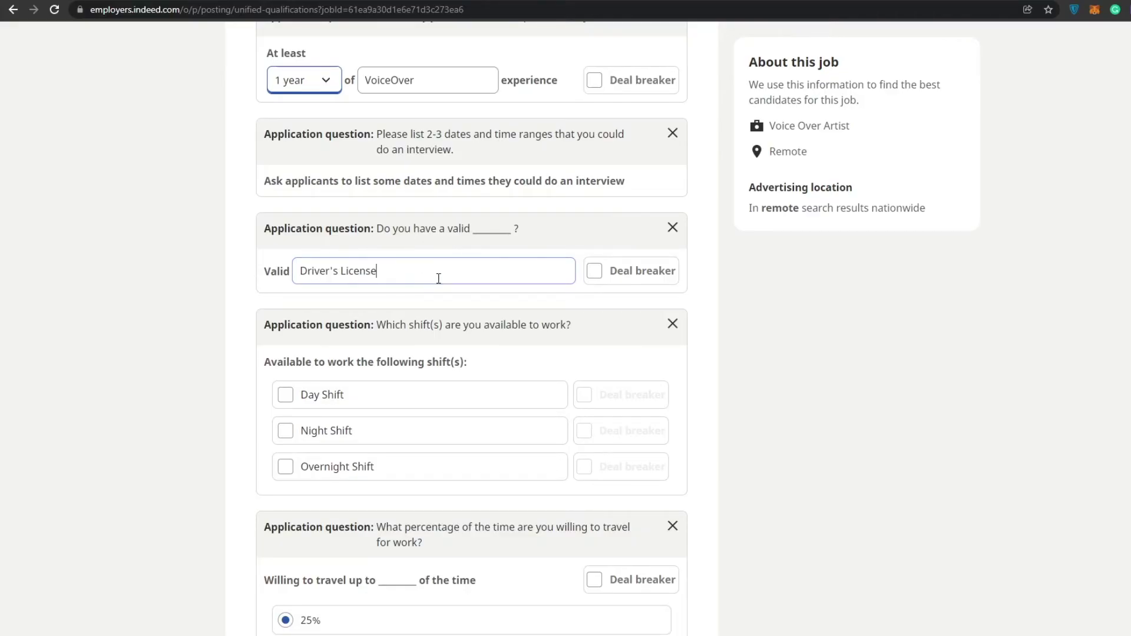
drag(439, 278, 281, 270)
text(National)
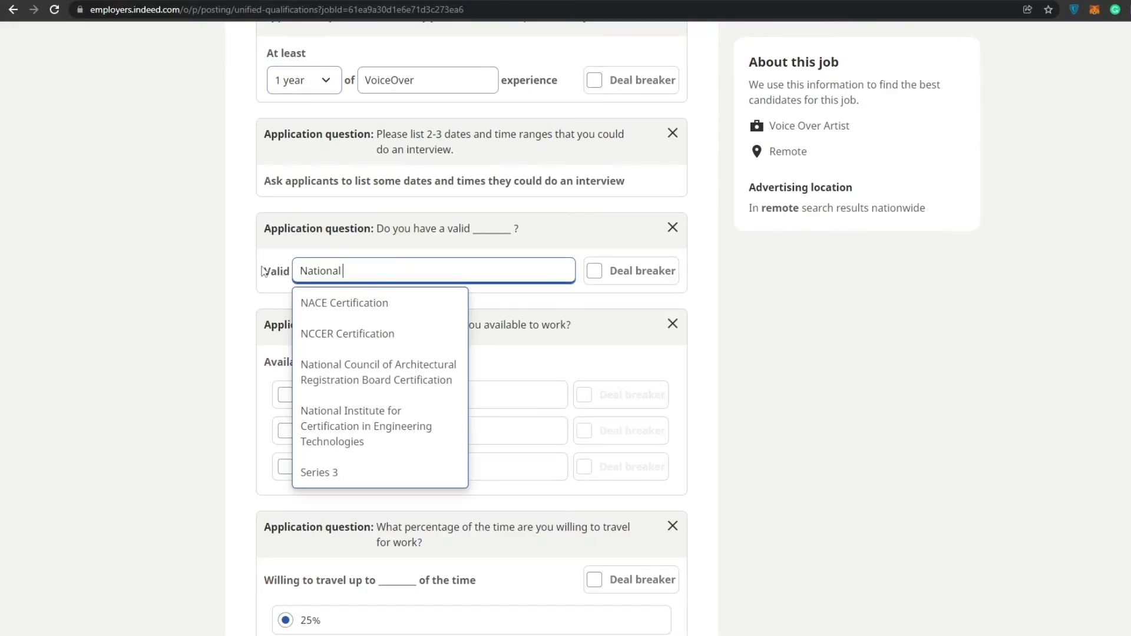
text( ID card)
scroll(306, 272, down, 2)
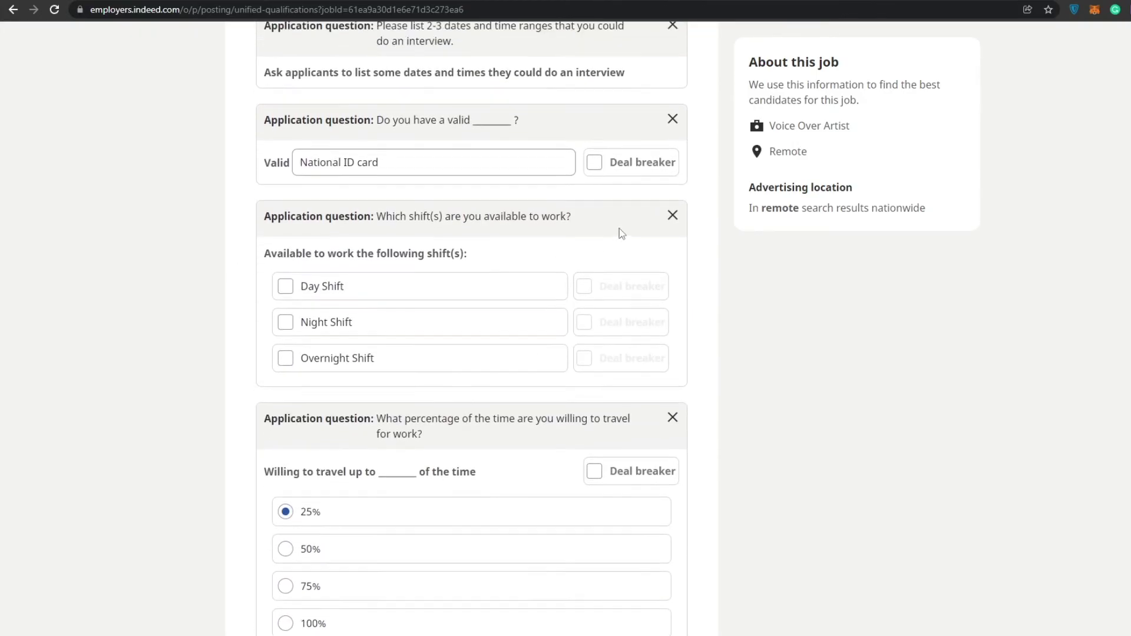
scroll(618, 232, up, 2)
click(594, 271)
Mark the VoiceOver experience question as a deal breaker
scroll(587, 325, up, 3)
scroll(586, 321, down, 1)
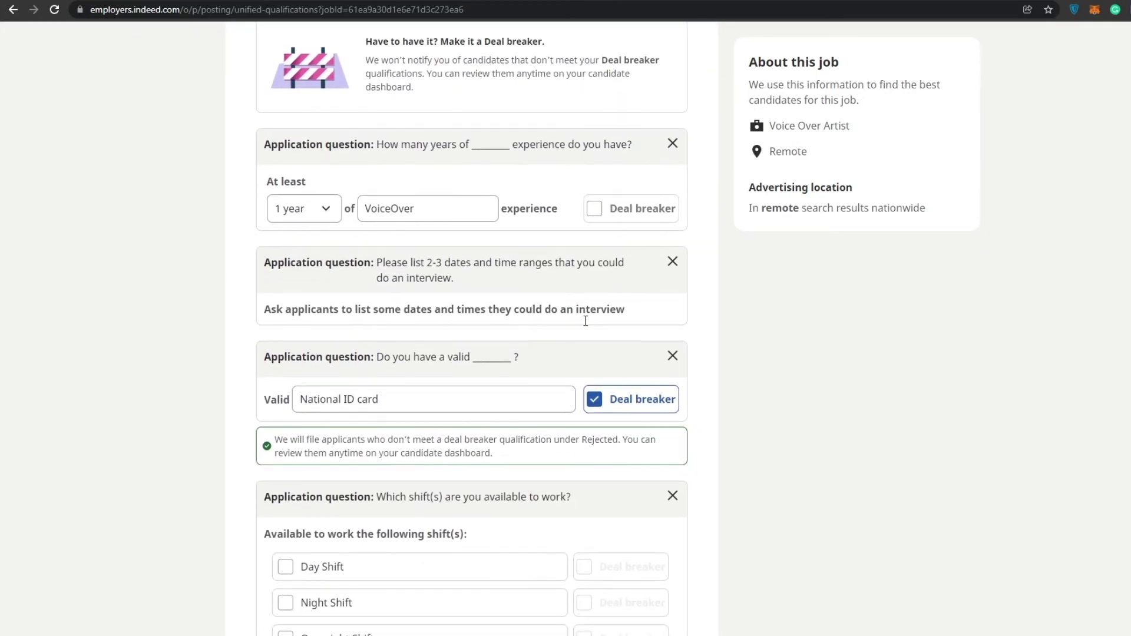
scroll(585, 318, up, 1)
click(595, 273)
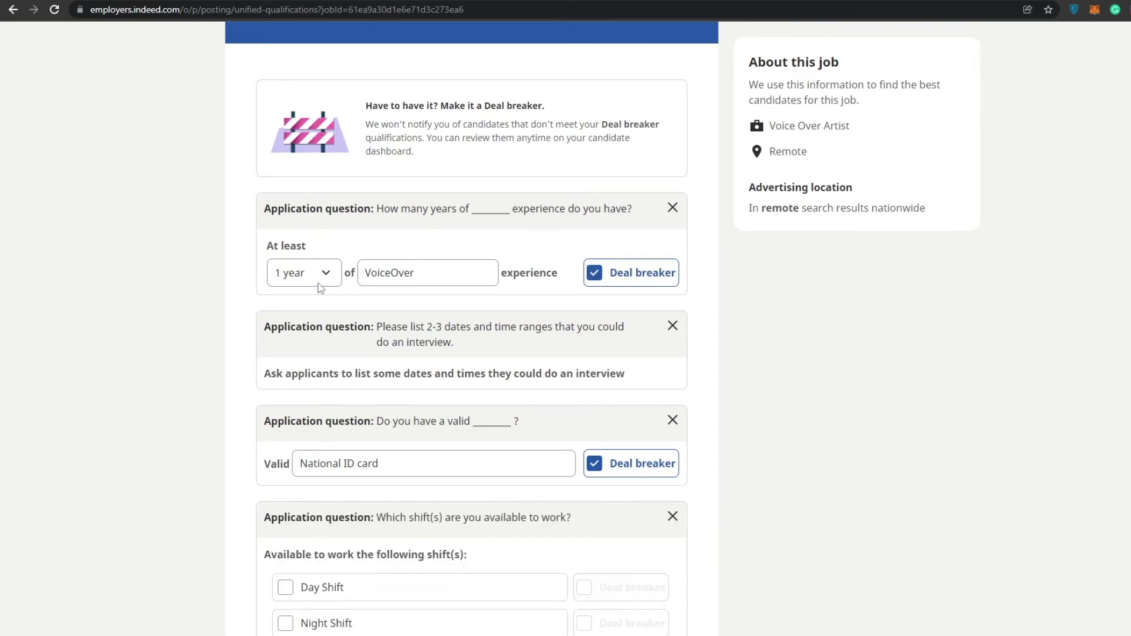
scroll(353, 277, down, 1)
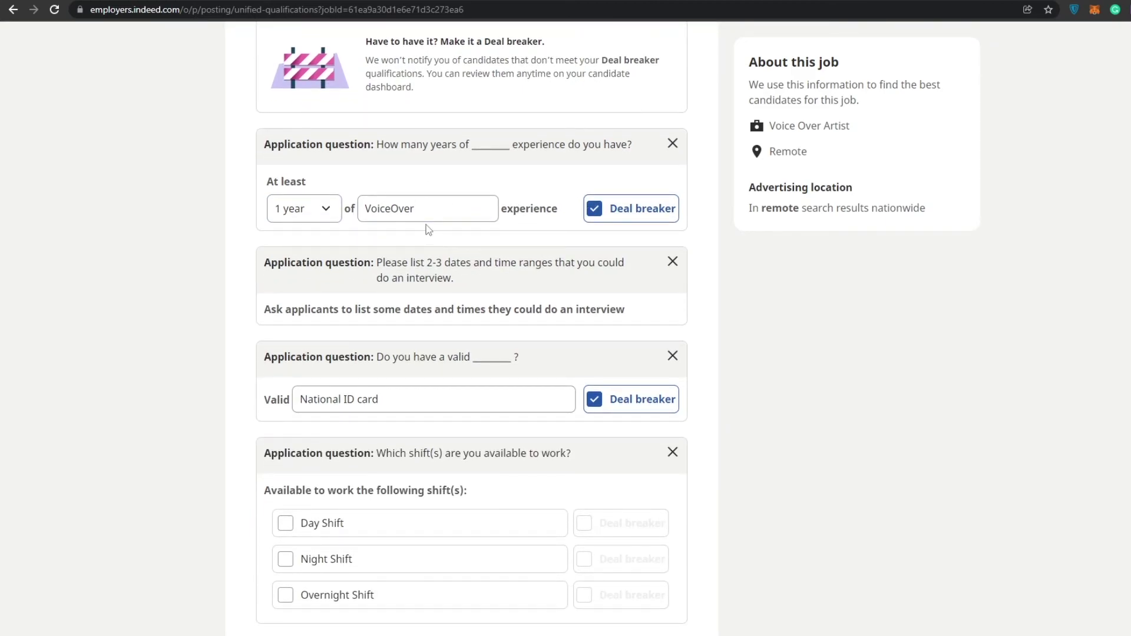
scroll(428, 230, down, 4)
scroll(440, 266, up, 1)
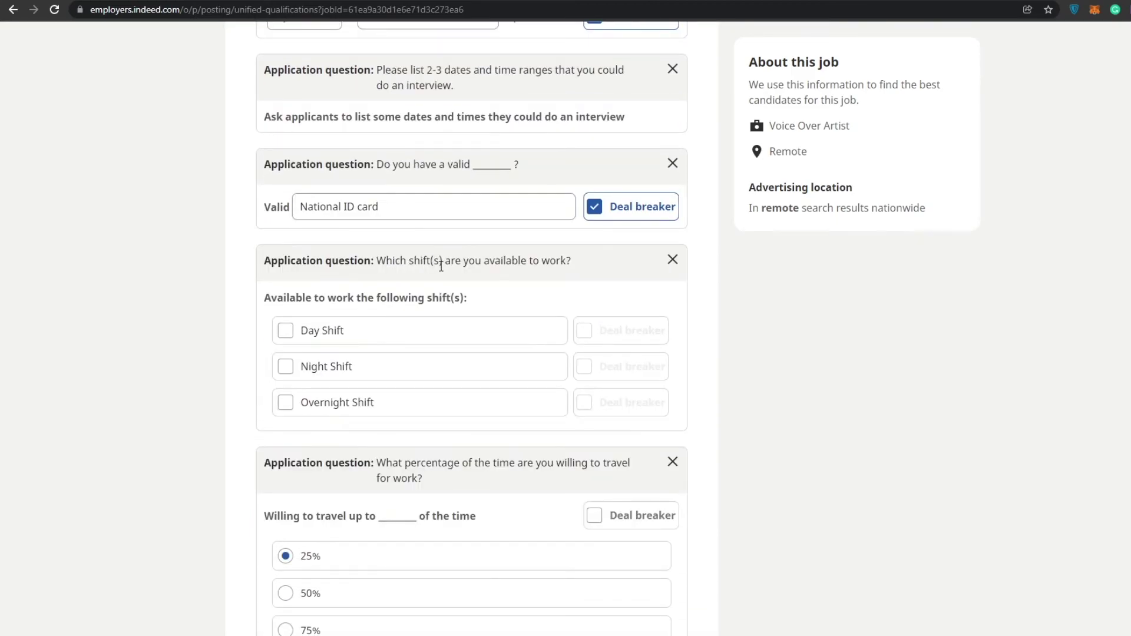
scroll(526, 276, down, 2)
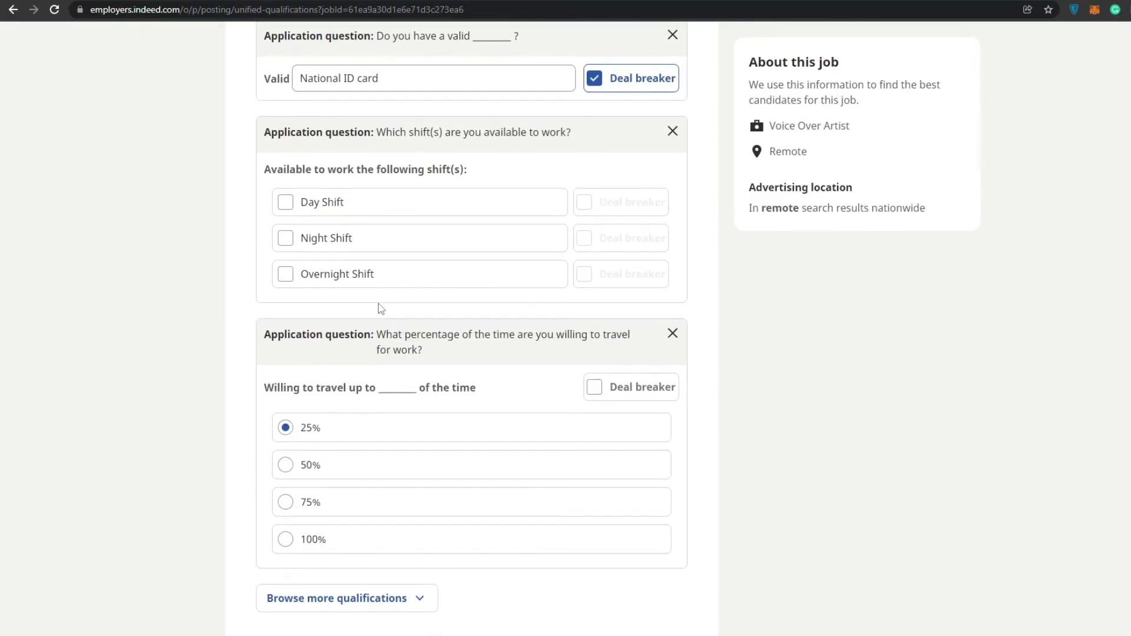
Allow Day, Night and Overnight shifts and remove the travel-percentage question
click(285, 202)
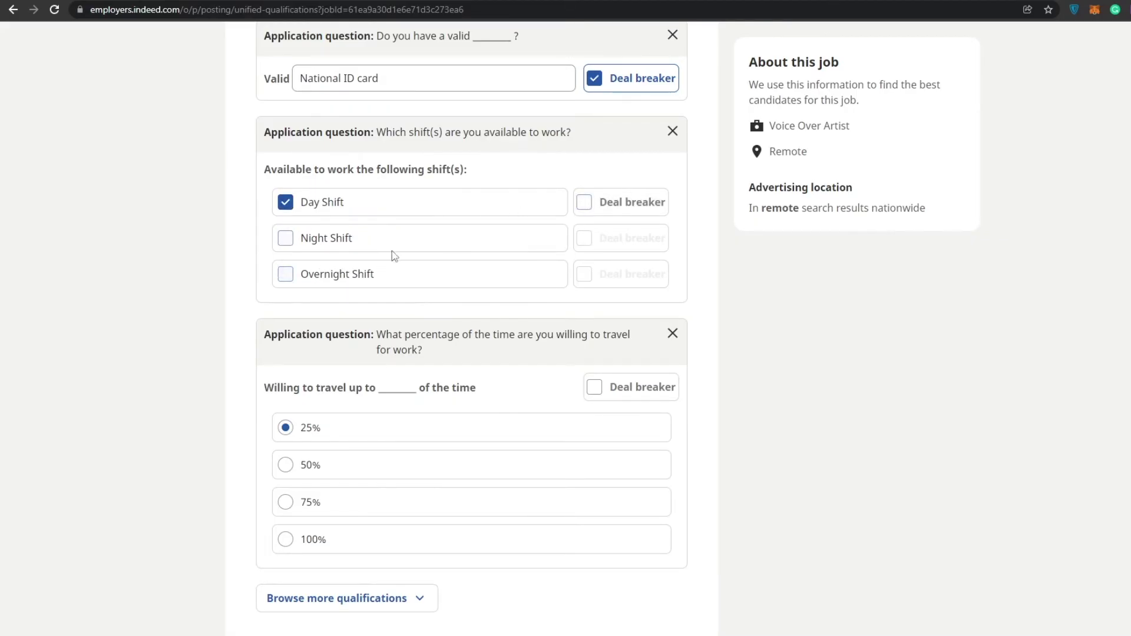
click(291, 242)
scroll(1001, 252, down, 1)
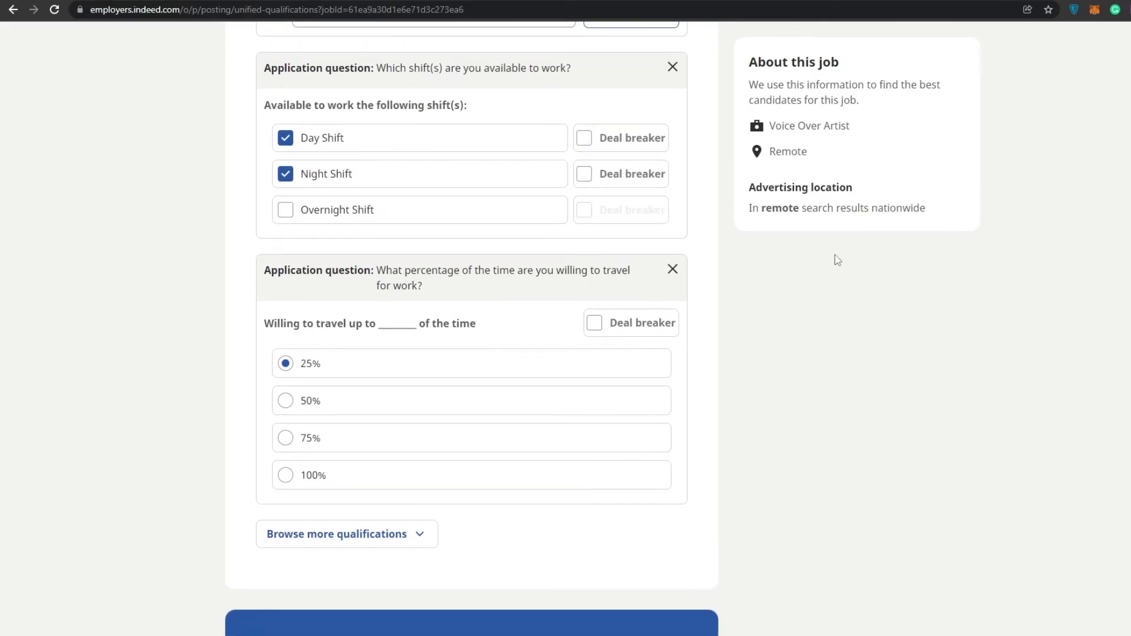
click(286, 211)
scroll(872, 239, down, 1)
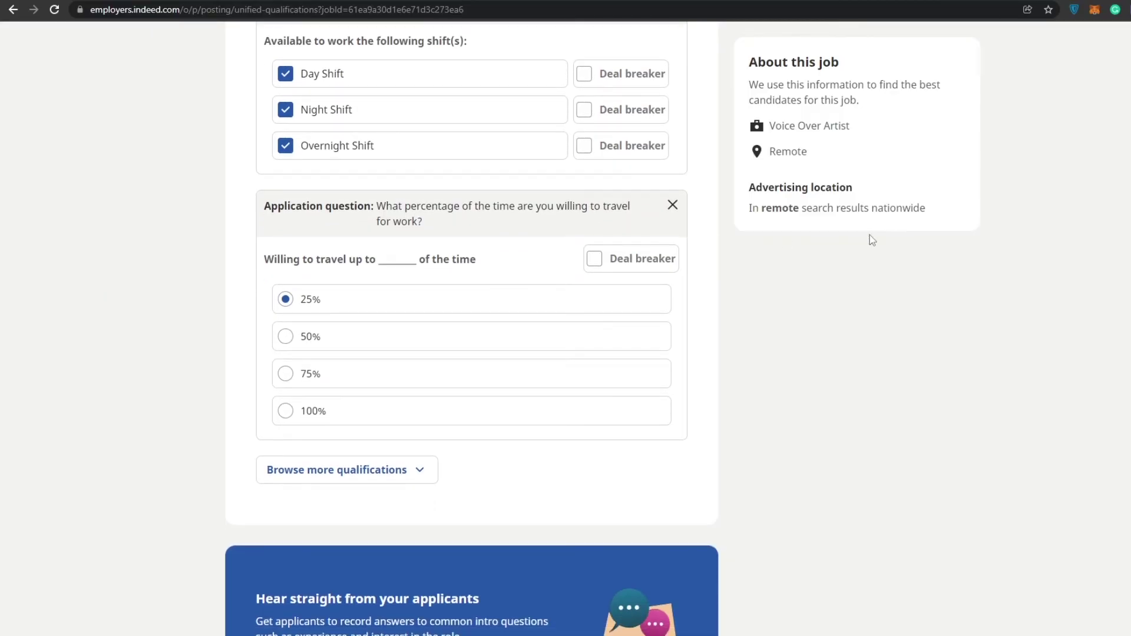
scroll(695, 271, up, 1)
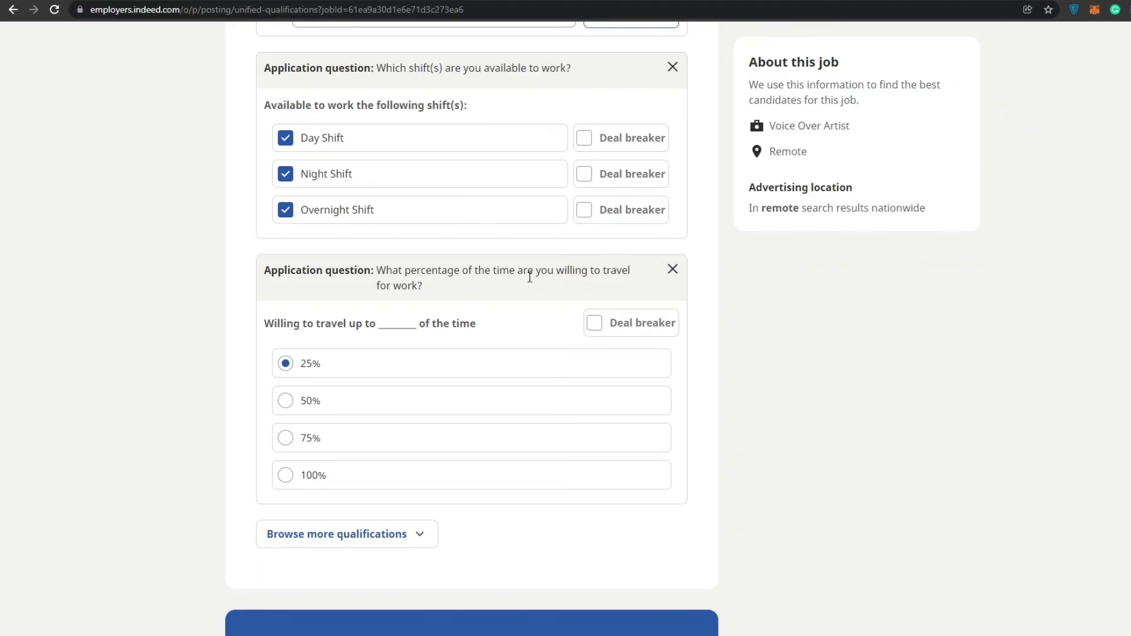
scroll(432, 286, down, 2)
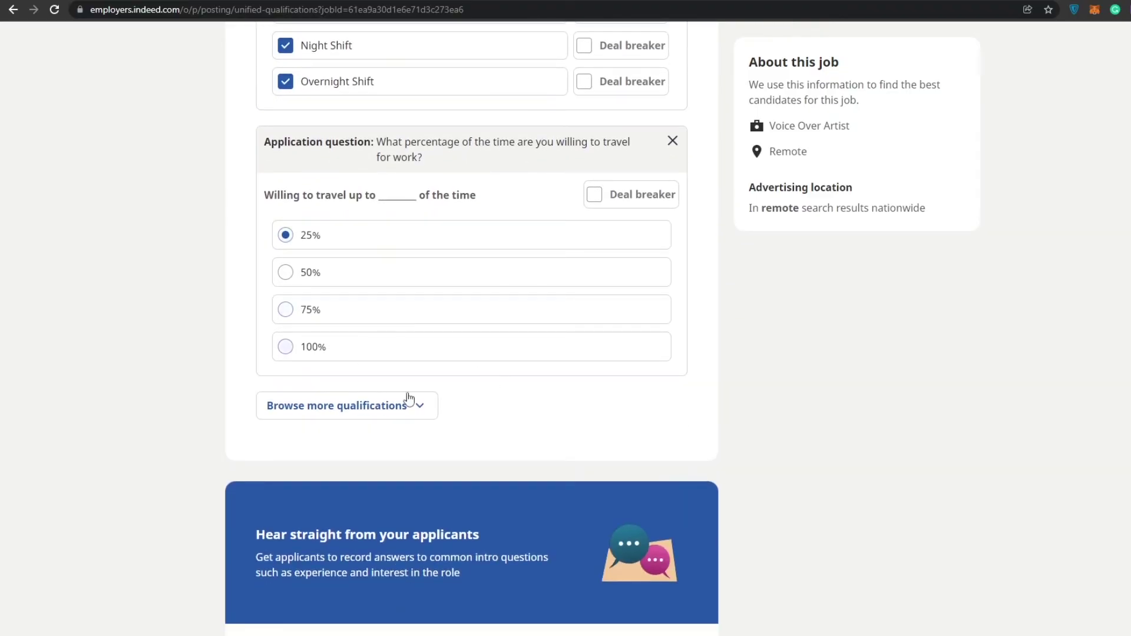
click(673, 142)
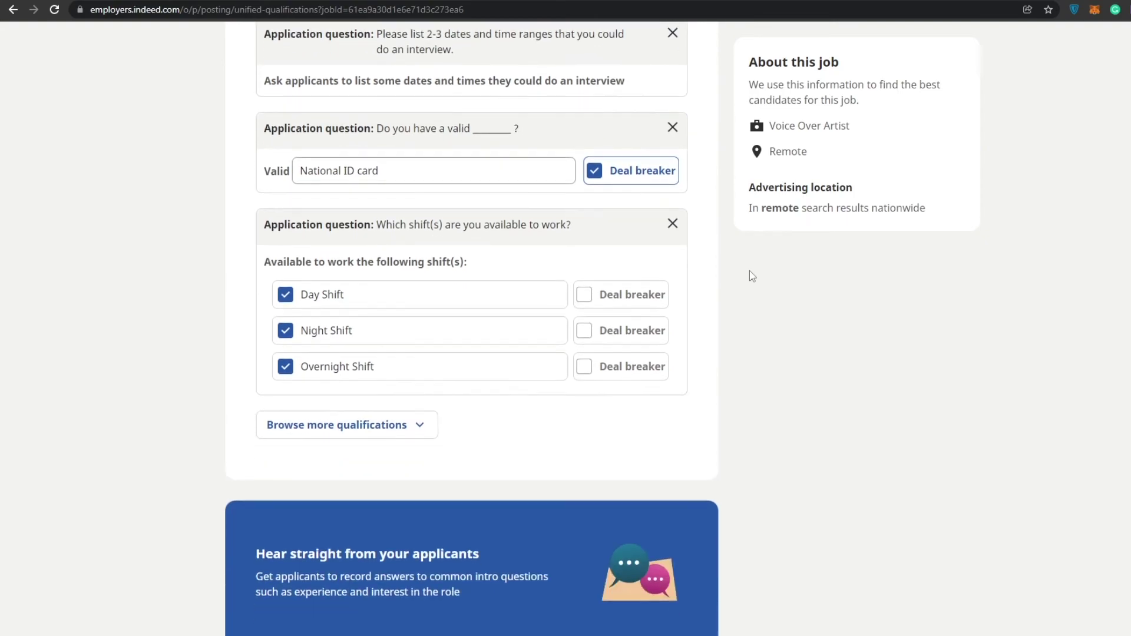
Add a Language qualification requiring English, marked as a deal breaker
click(420, 406)
scroll(382, 377, down, 2)
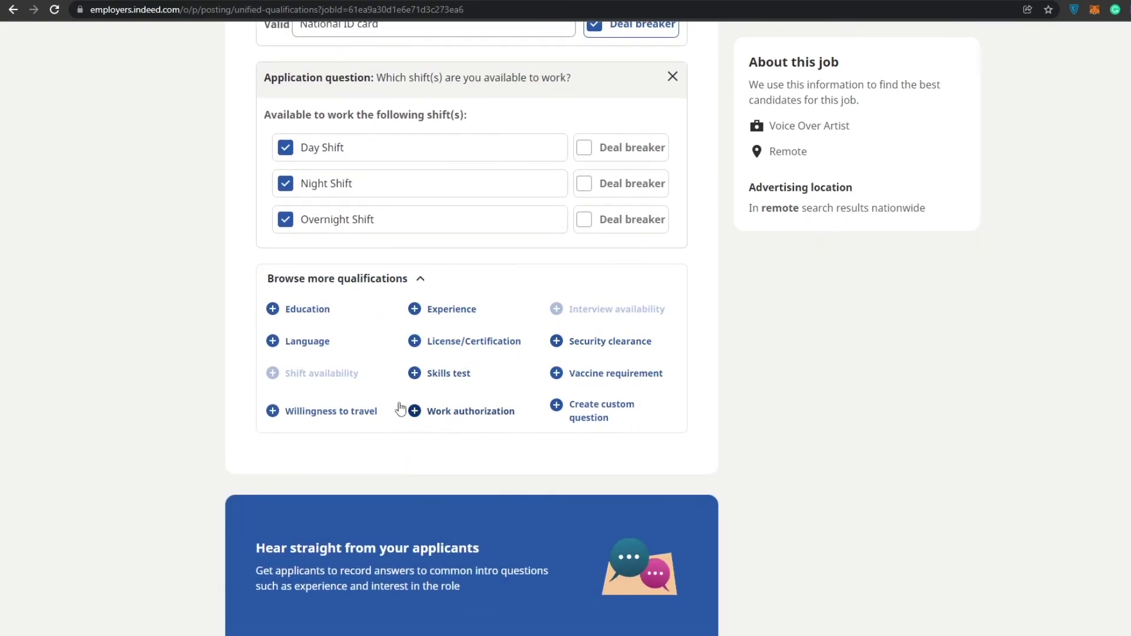
click(307, 341)
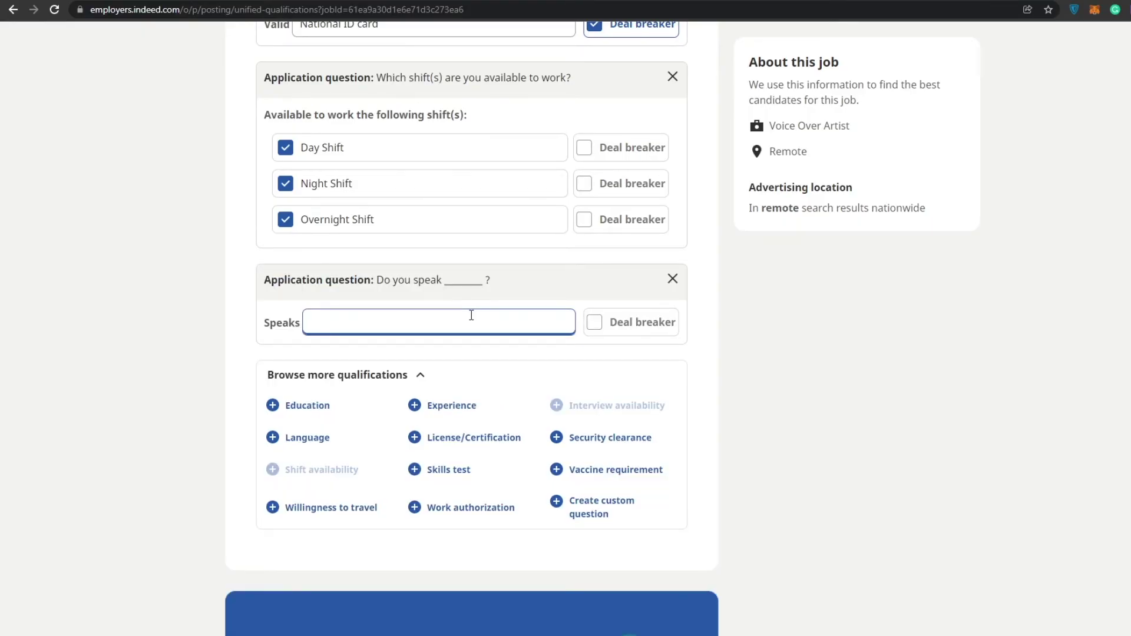
text(English)
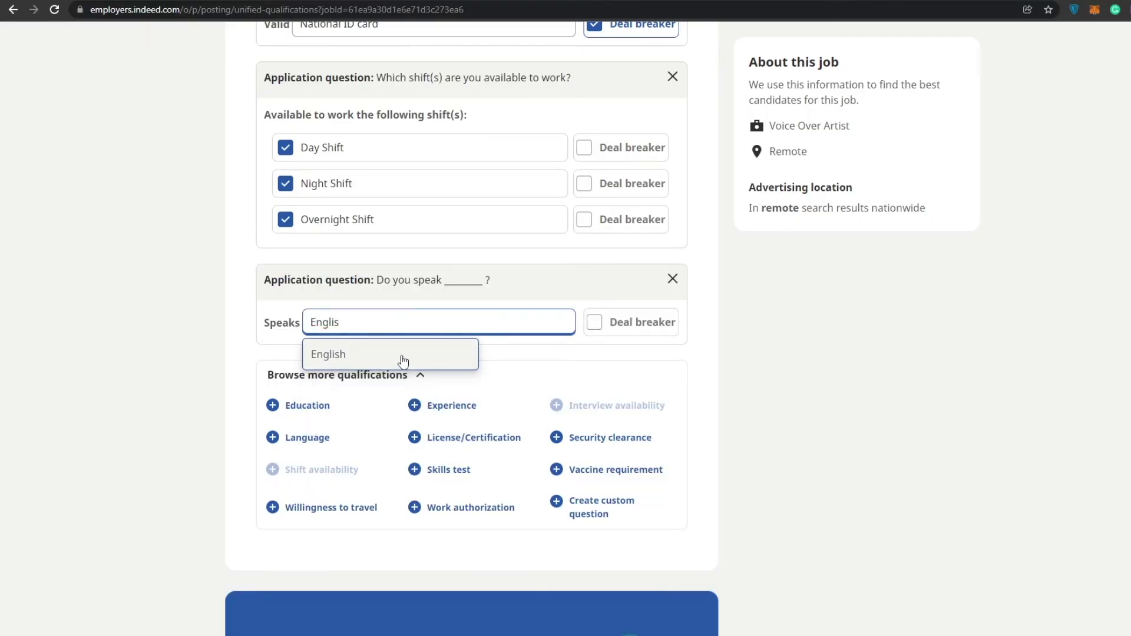
click(400, 356)
click(677, 326)
scroll(373, 350, down, 1)
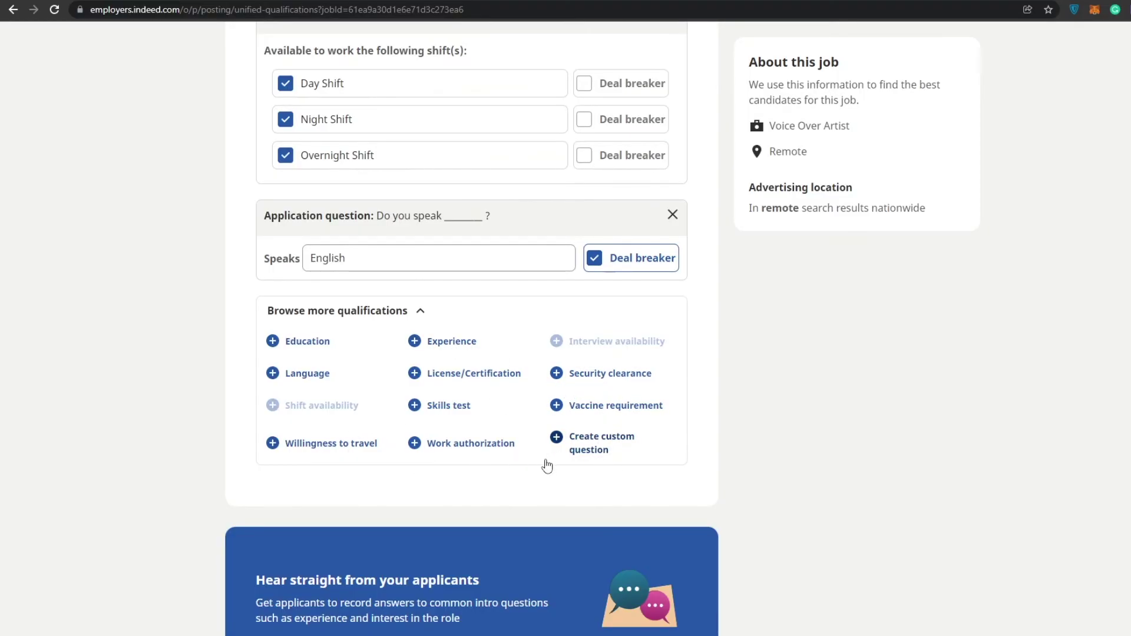
Preview the pre-recorded phone screen questions, then close the preview without adding them
scroll(578, 454, down, 2)
scroll(598, 440, down, 3)
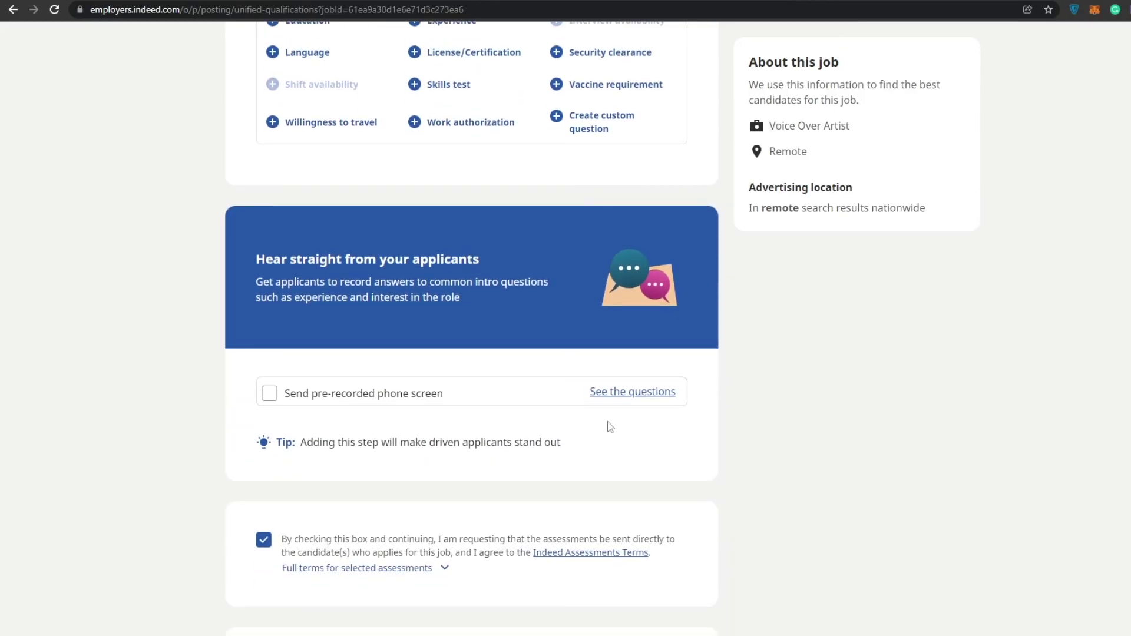
scroll(609, 426, up, 4)
scroll(566, 323, down, 2)
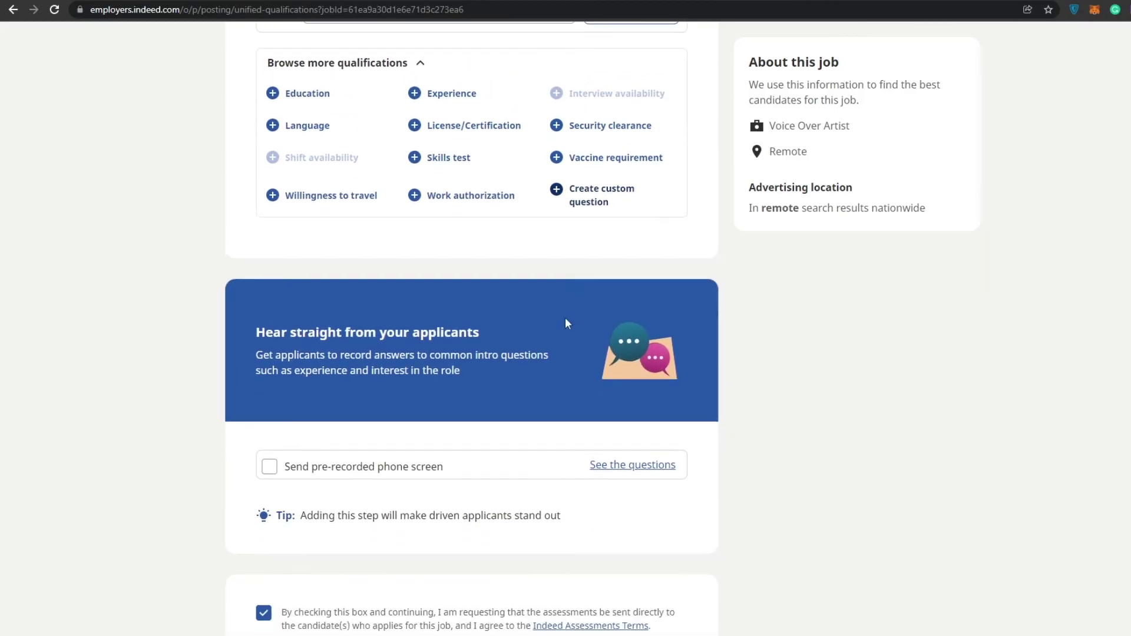
scroll(565, 323, down, 1)
scroll(539, 269, down, 2)
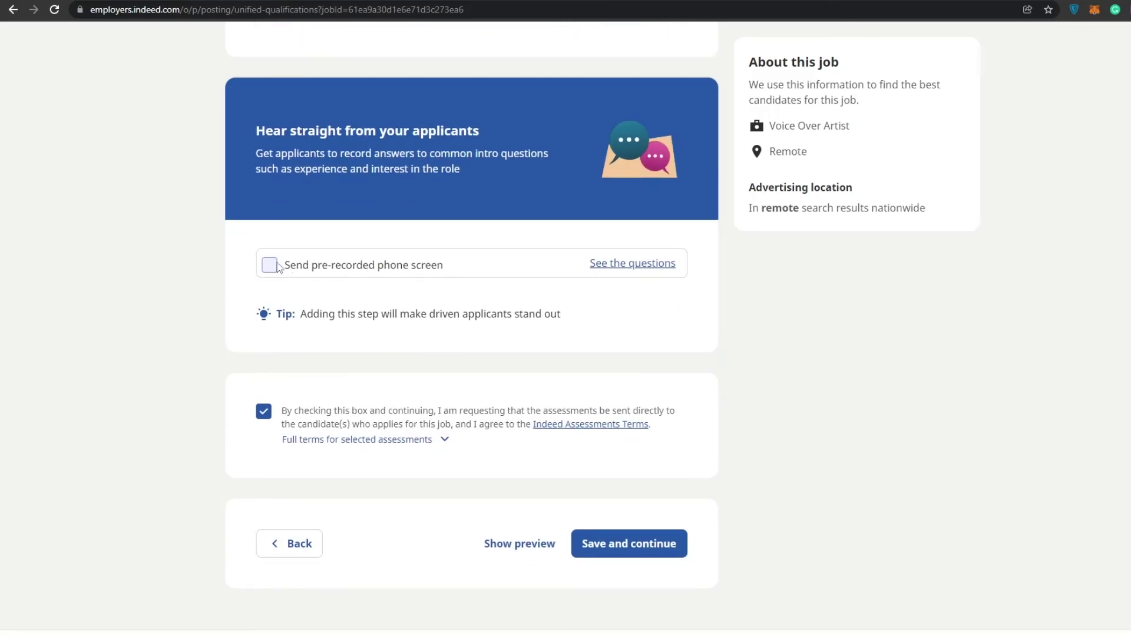
click(653, 265)
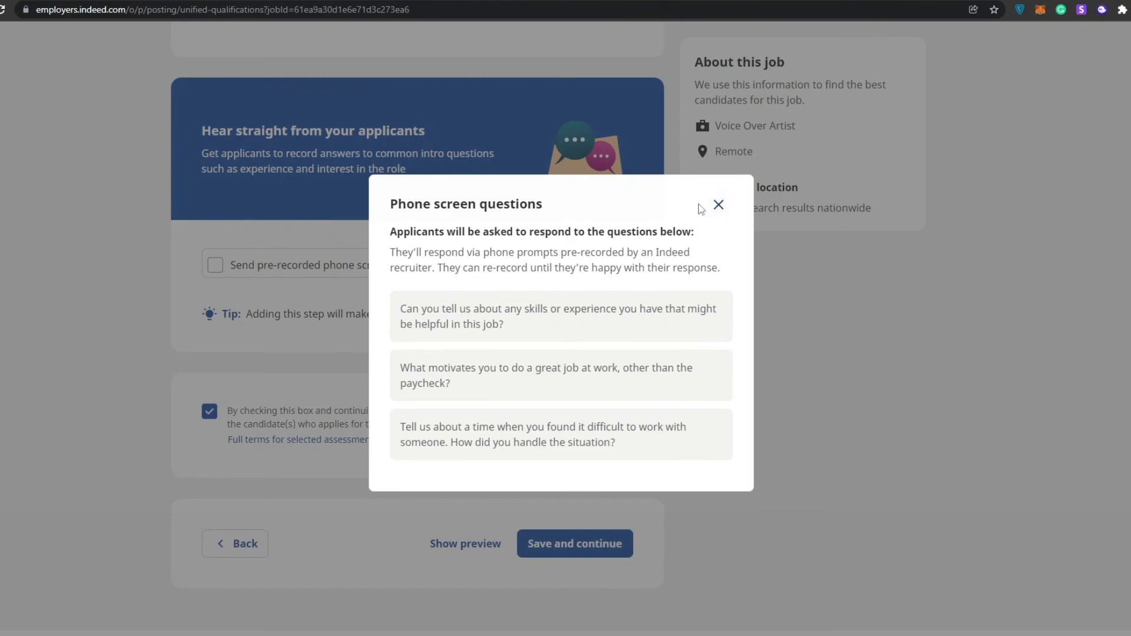
click(718, 205)
Save the screening questions and continue to the job review
scroll(459, 447, up, 20)
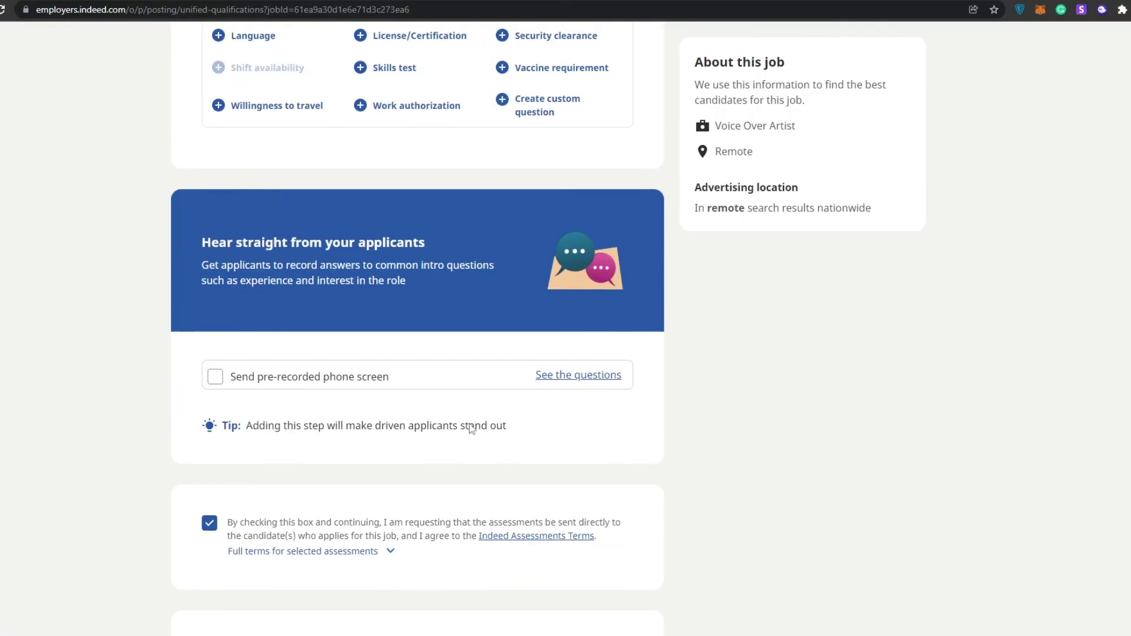
scroll(463, 456, down, 20)
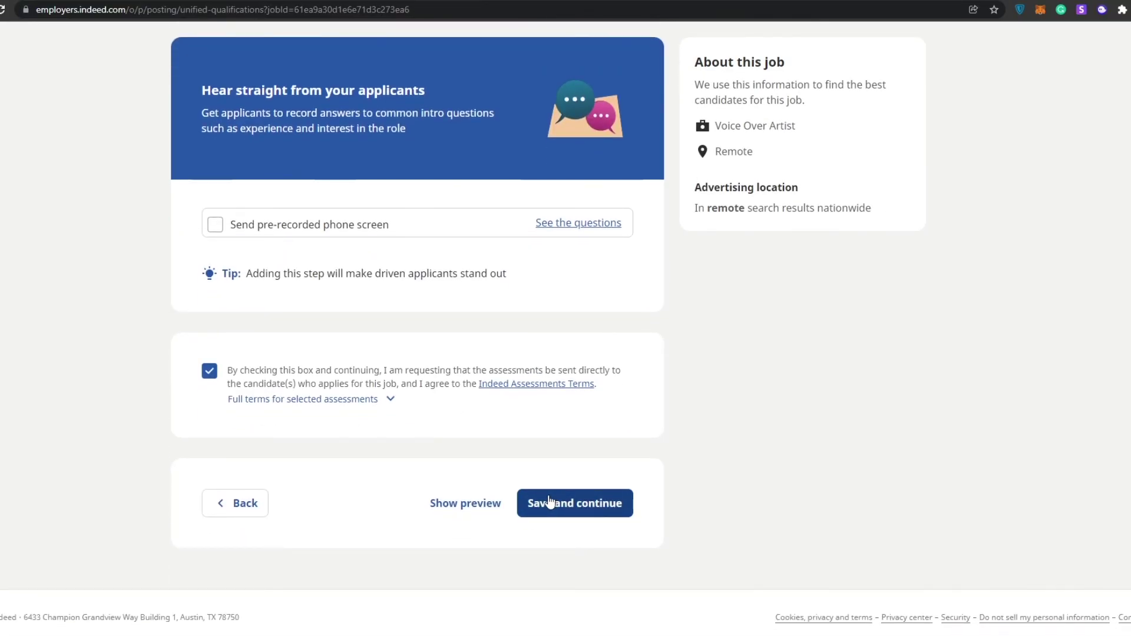
click(552, 502)
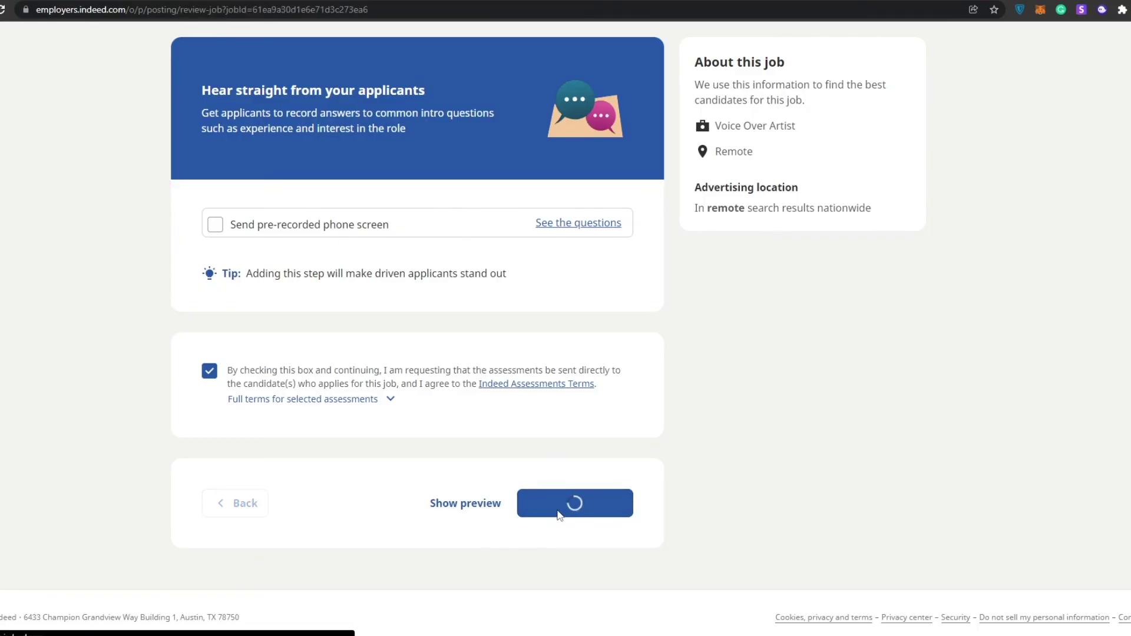
scroll(230, 260, down, 15)
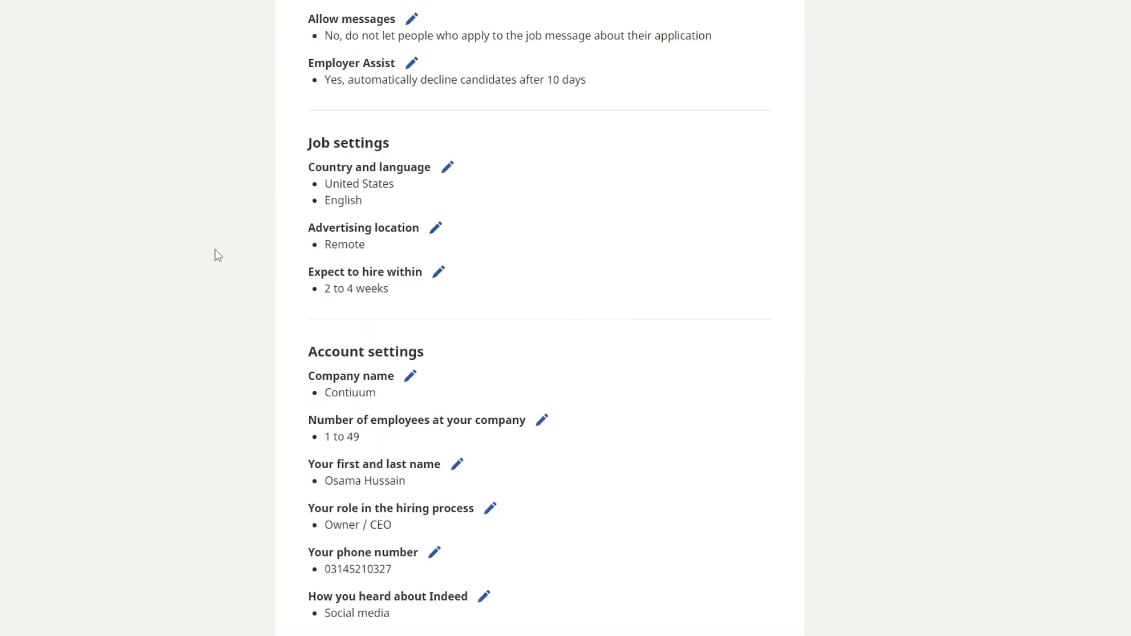
scroll(356, 263, down, 5)
scroll(356, 263, up, 12)
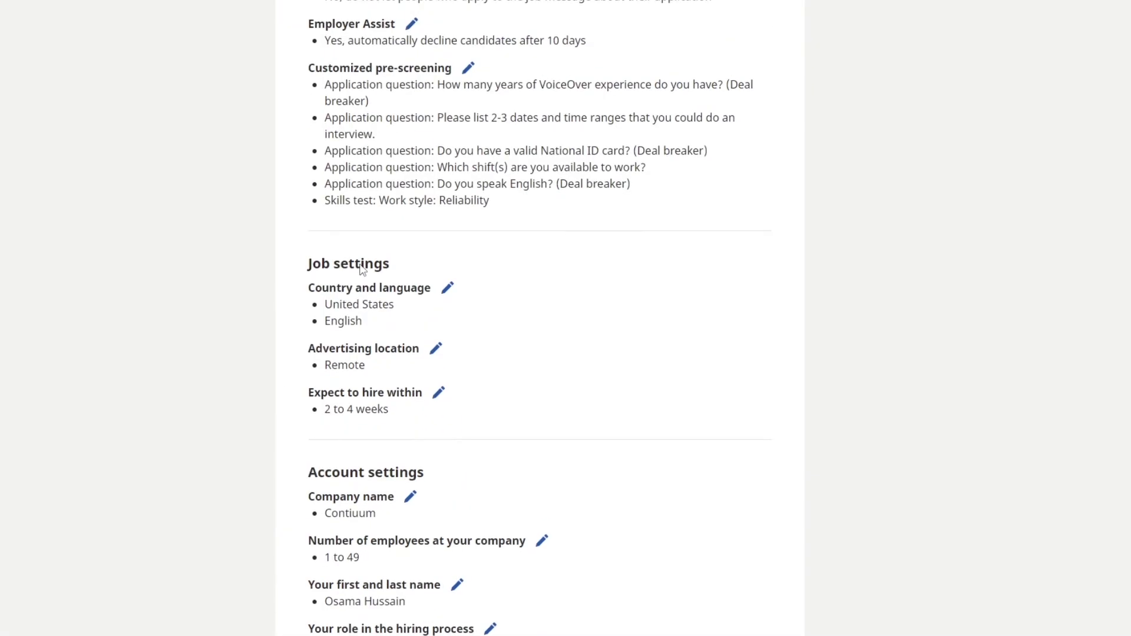
scroll(355, 264, up, 10)
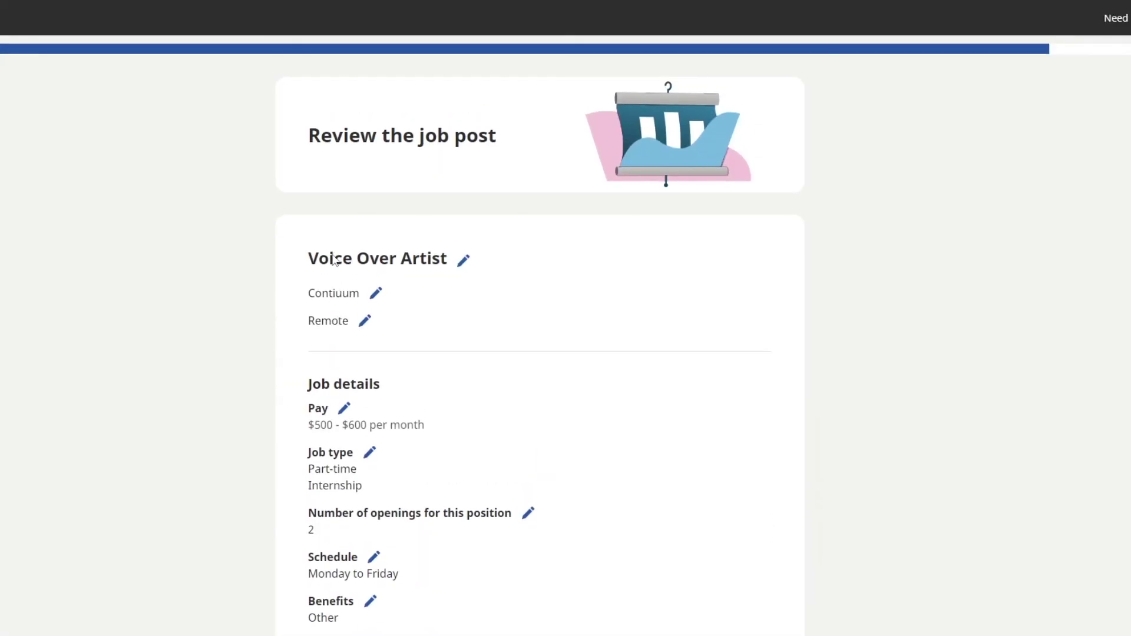
scroll(330, 241, down, 3)
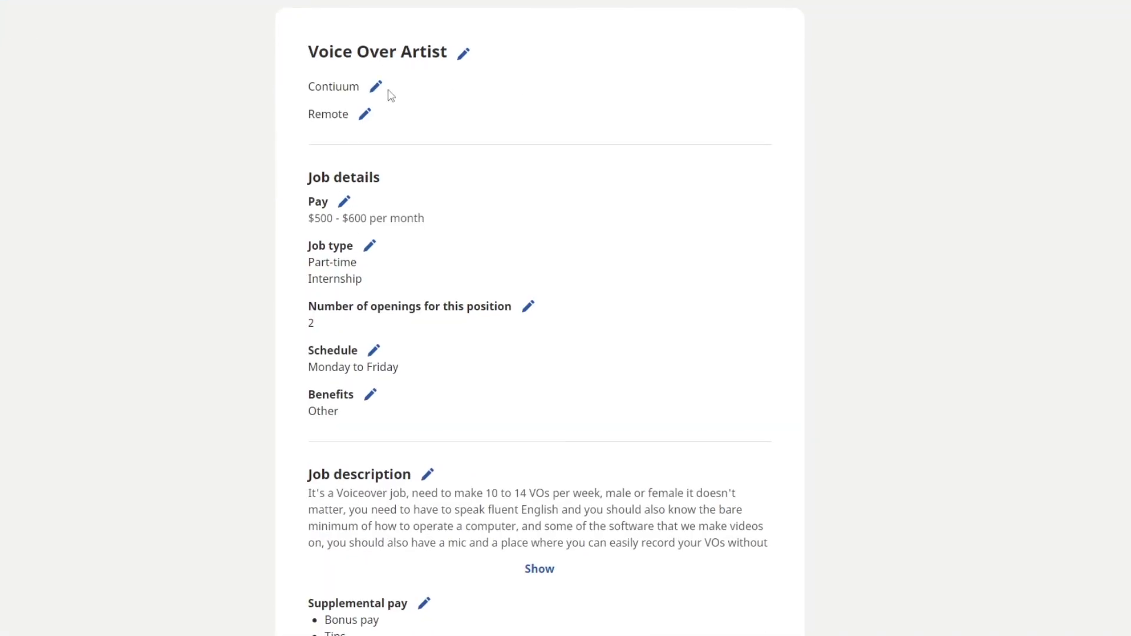
scroll(390, 95, down, 2)
scroll(351, 124, down, 10)
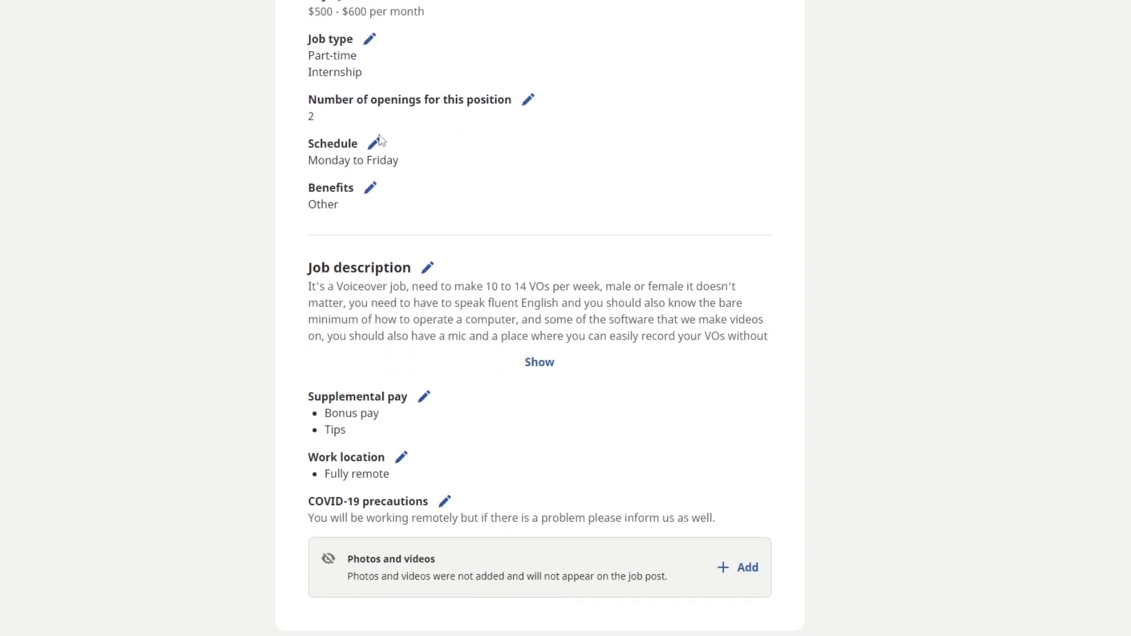
scroll(389, 149, down, 13)
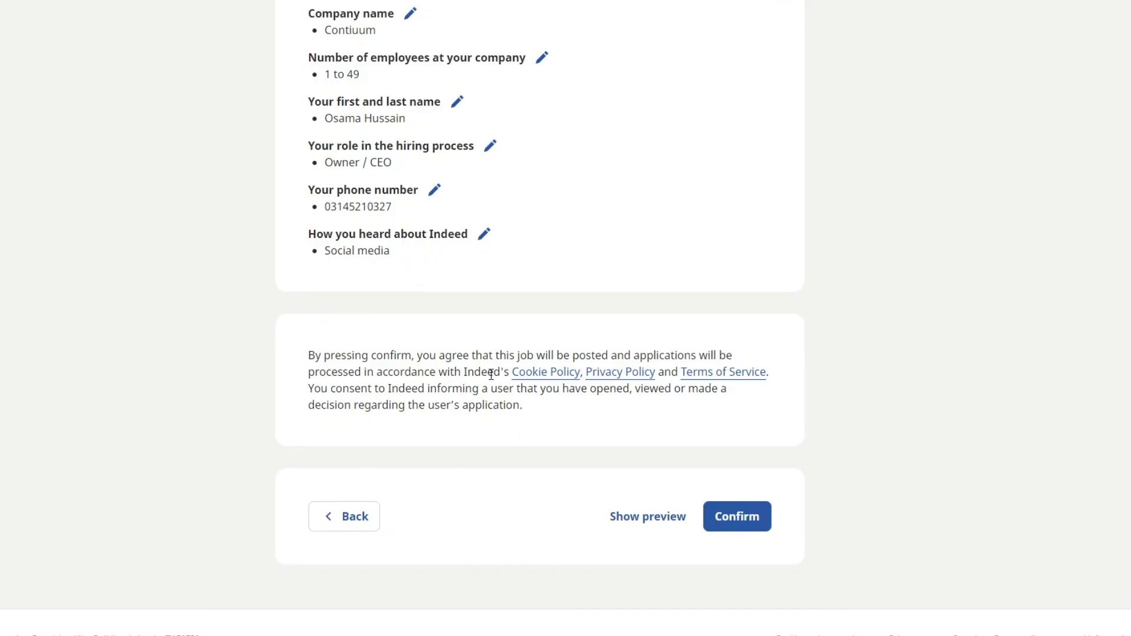
scroll(759, 611, up, 20)
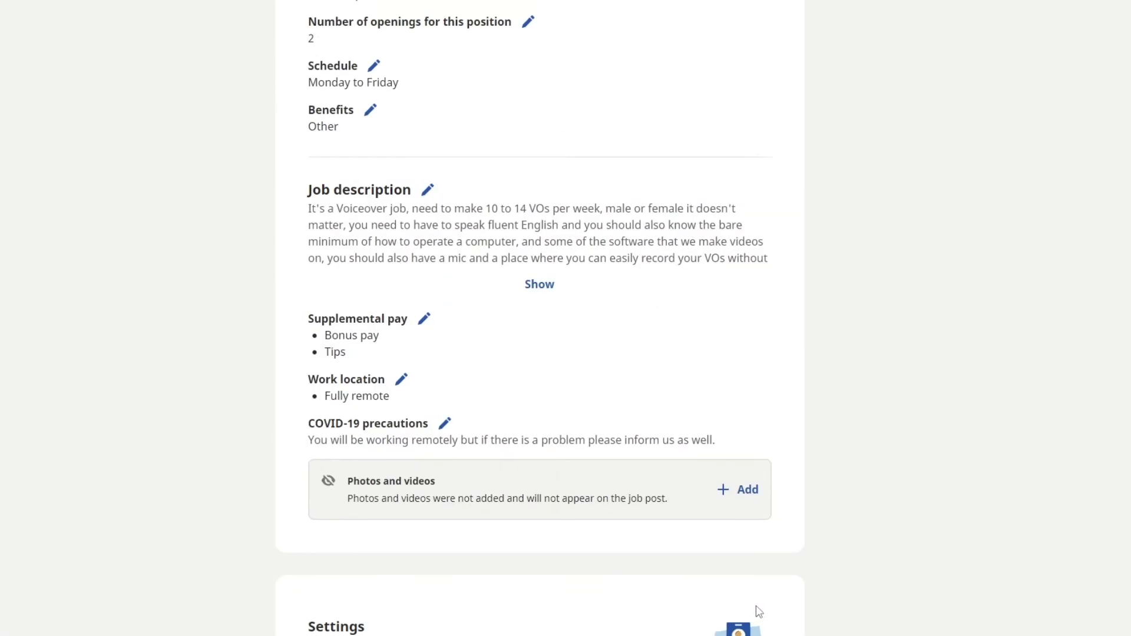
scroll(759, 611, up, 7)
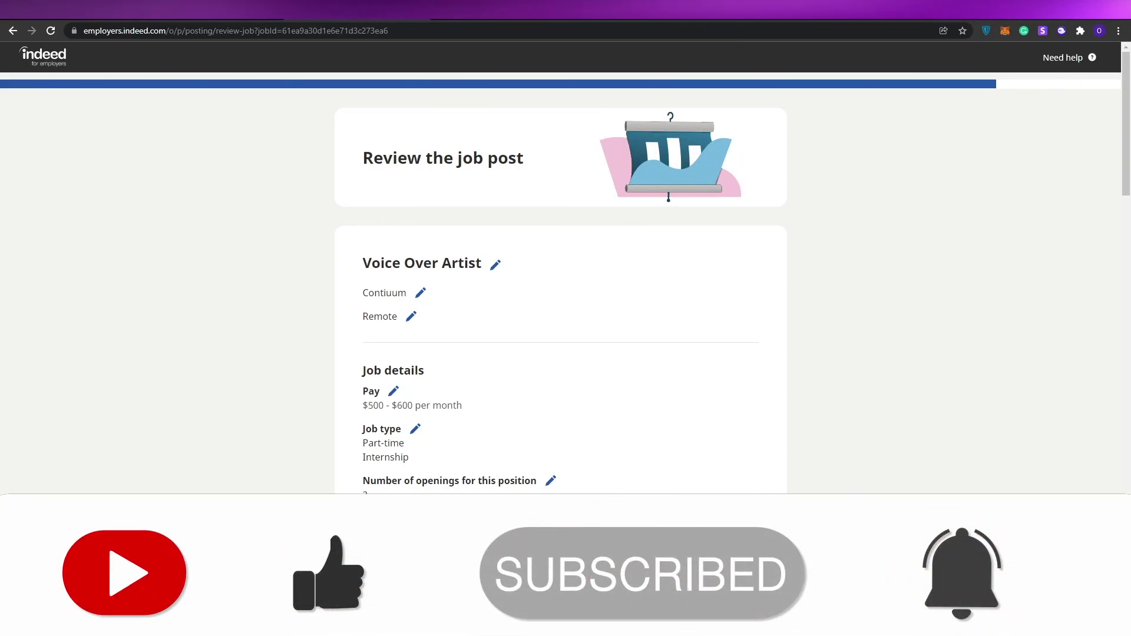
scroll(689, 508, down, 20)
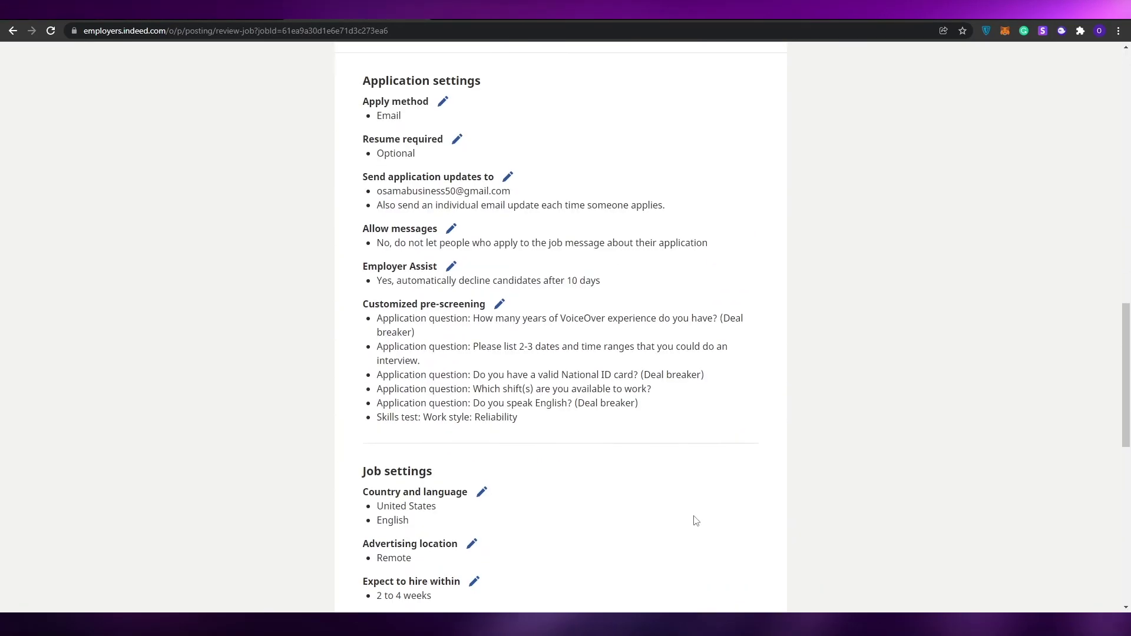
scroll(689, 507, down, 2)
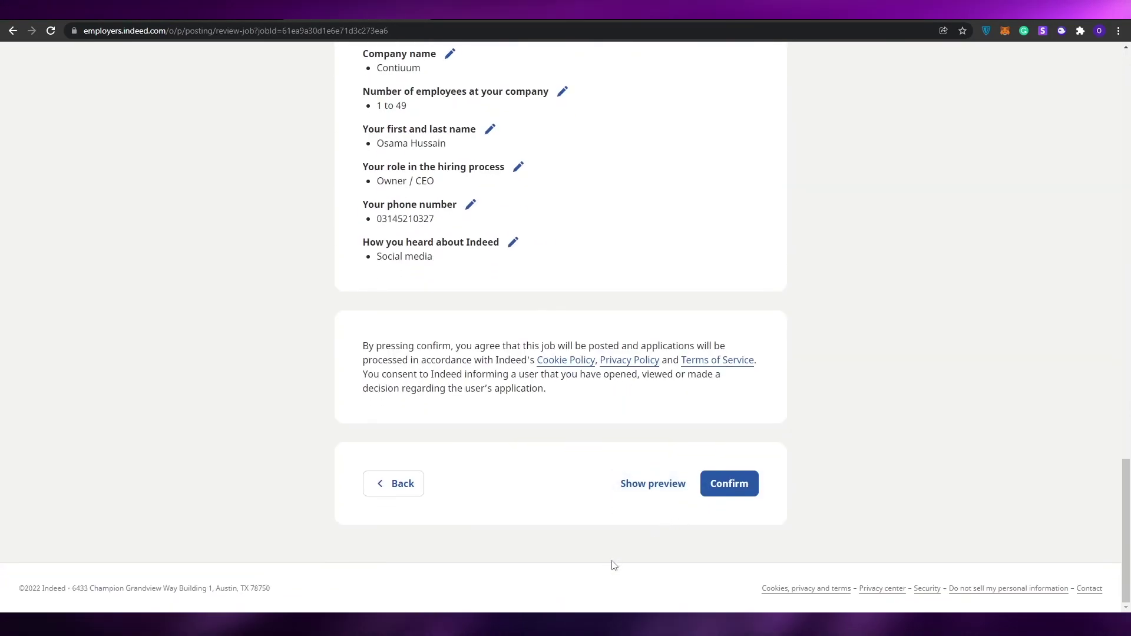